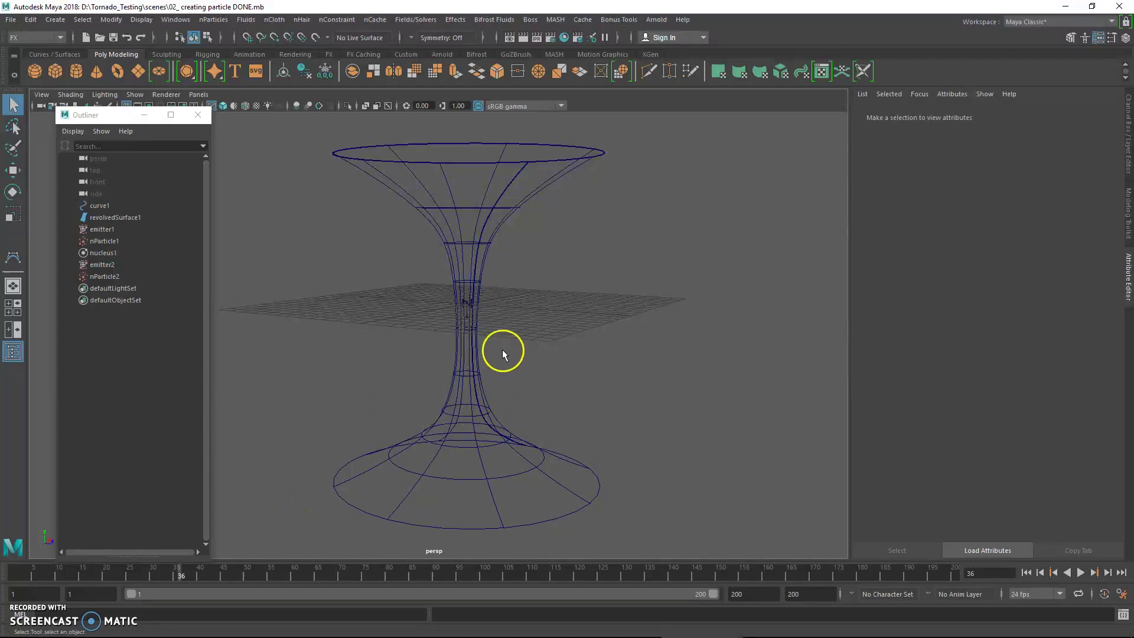
Create a 3D fluid container without an emitter, with resolution 10 and size 10 on every axis
{"action": "scroll", "coordinate": [531, 366], "scroll_direction": "down", "scroll_amount": 2}
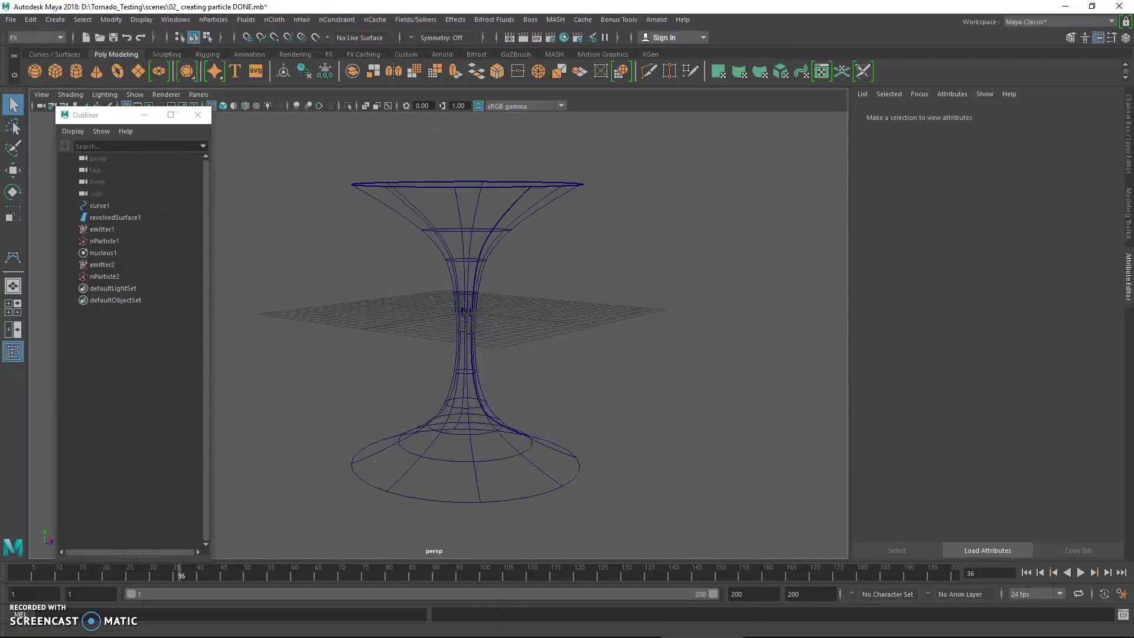
{"action": "left_click", "coordinate": [246, 20]}
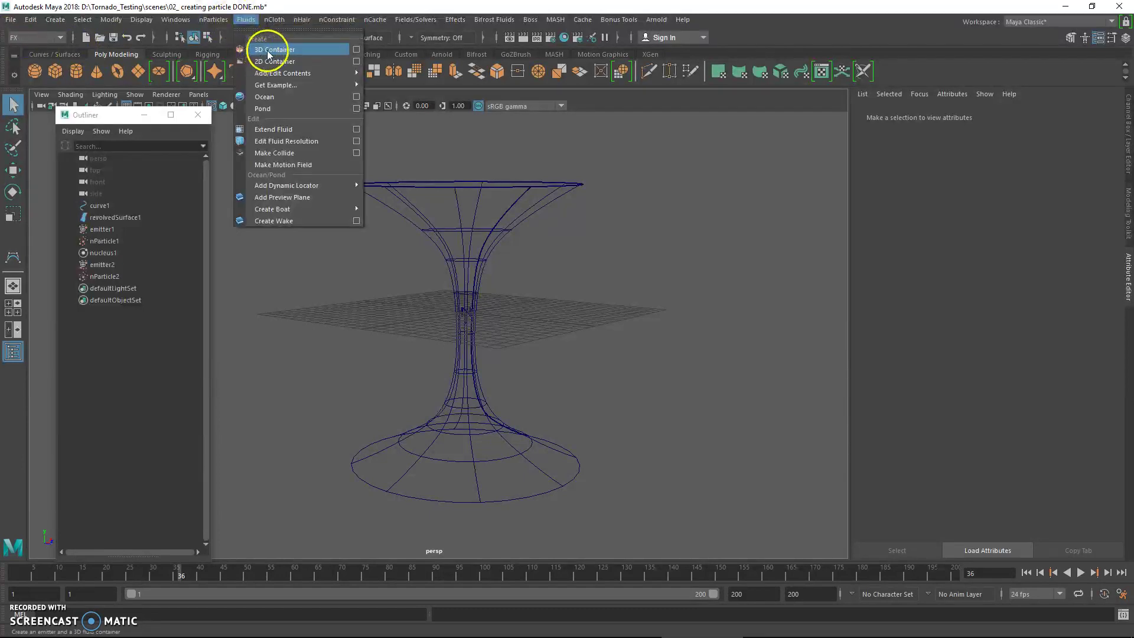
{"action": "left_click", "coordinate": [355, 52]}
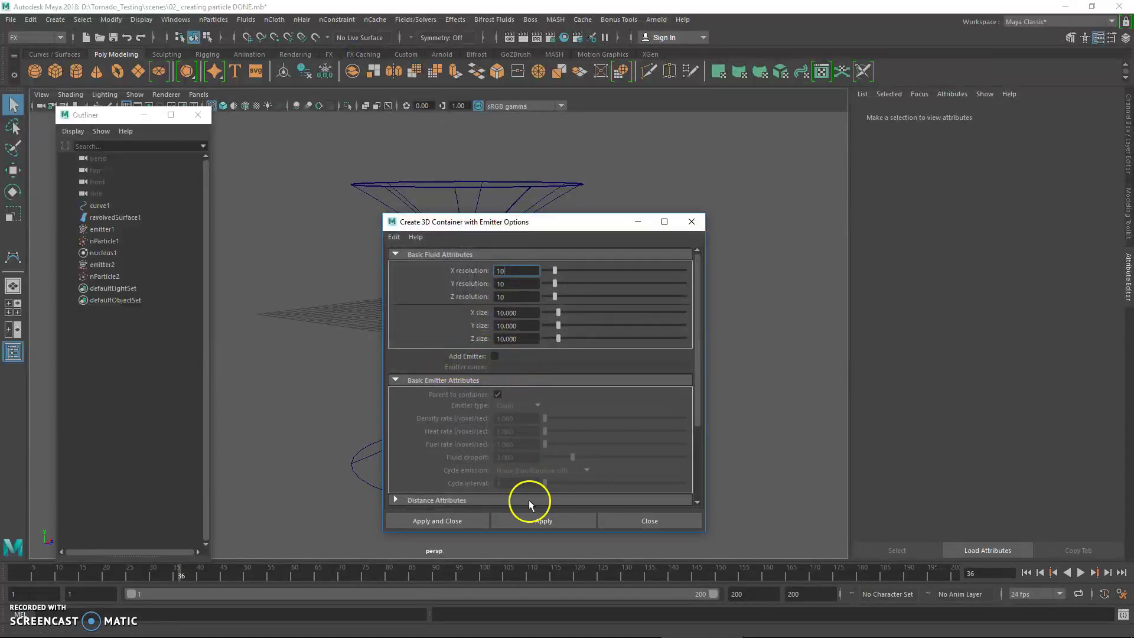
{"action": "left_click", "coordinate": [541, 520]}
{"action": "left_click", "coordinate": [643, 518]}
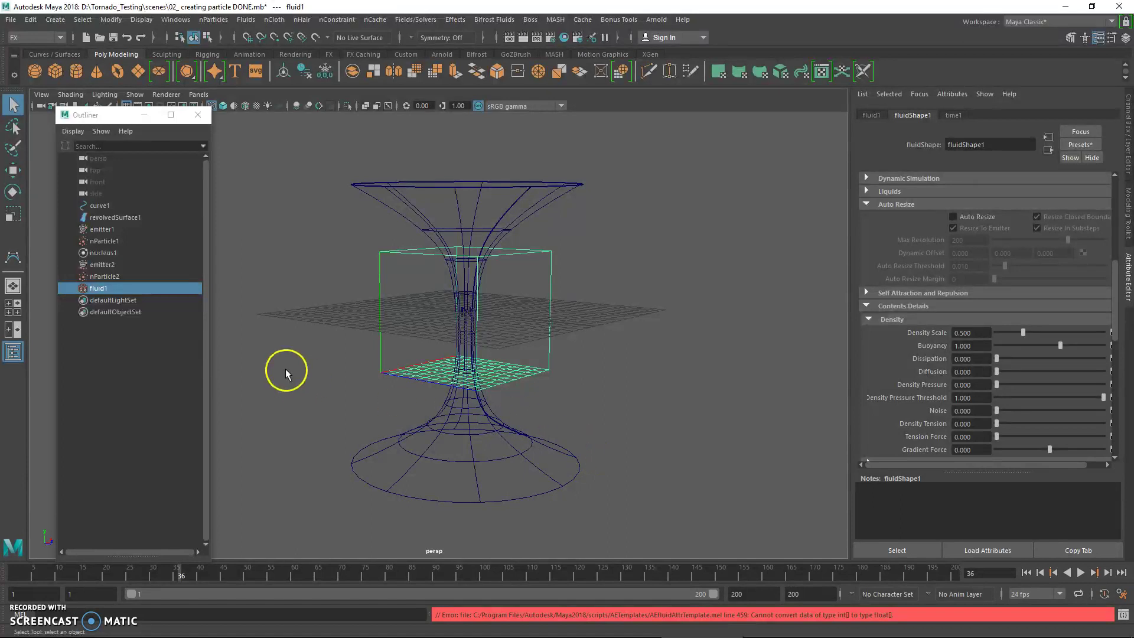
Make nParticle1 and nParticle2 emit fluid into the fluid1 container using Emit from Object
{"action": "left_click", "coordinate": [133, 239]}
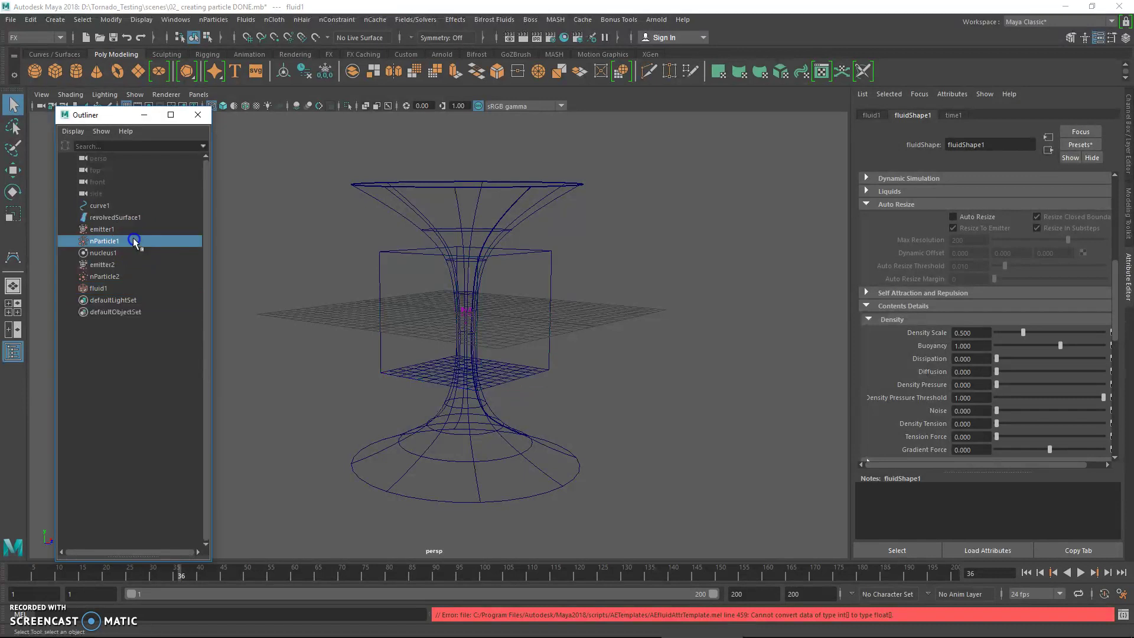
{"action": "left_click", "coordinate": [118, 277], "text": "ctrl"}
{"action": "left_click", "coordinate": [381, 252], "text": "shift"}
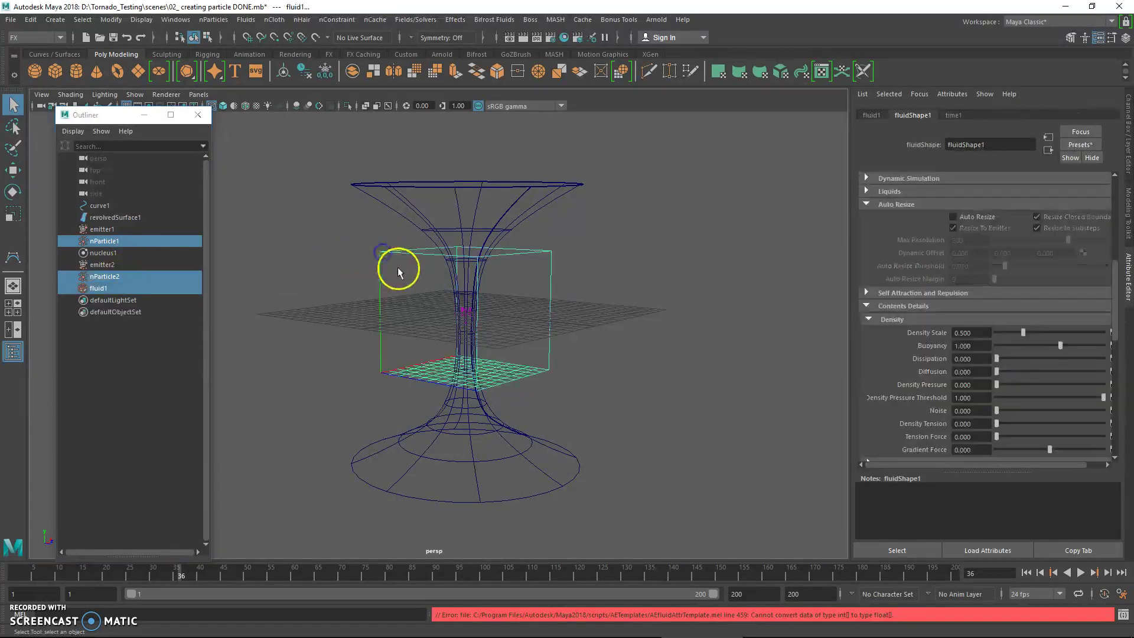
{"action": "left_click", "coordinate": [254, 25]}
{"action": "mouse_move", "coordinate": [284, 72]}
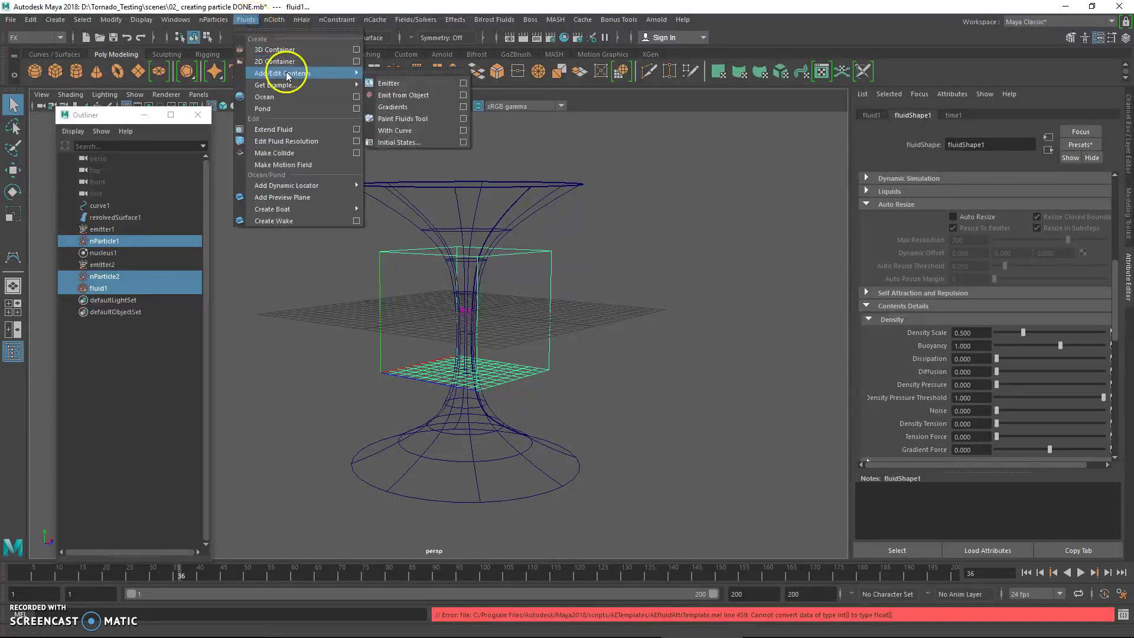
{"action": "left_click", "coordinate": [405, 96]}
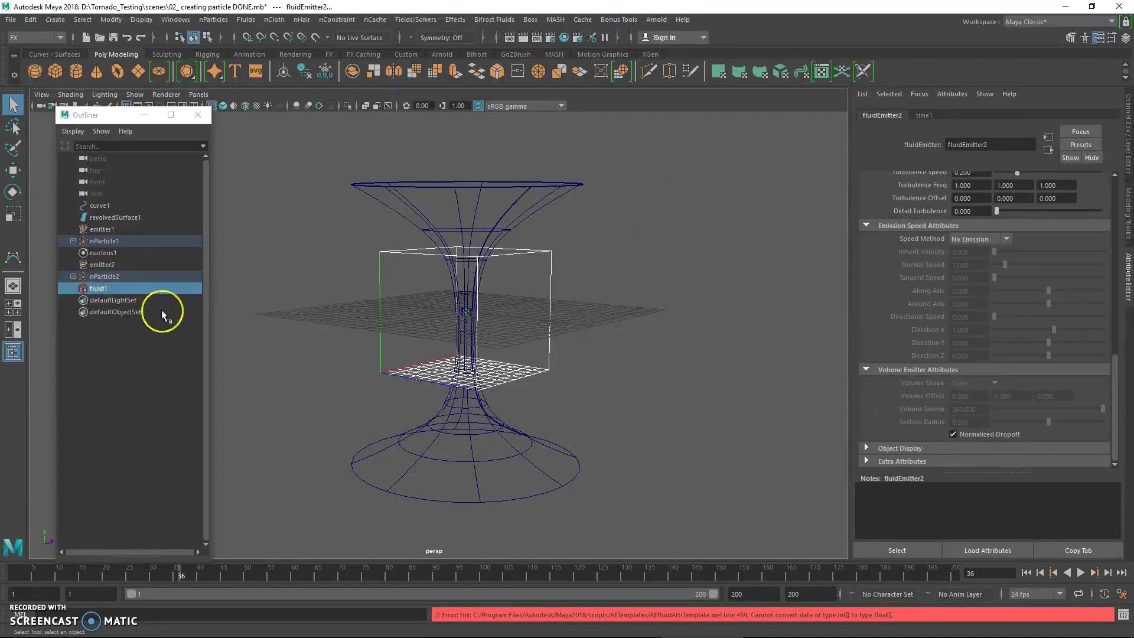
Enable Auto Resize on the fluid1 container and return the timeline to frame 1
{"action": "left_click", "coordinate": [162, 289]}
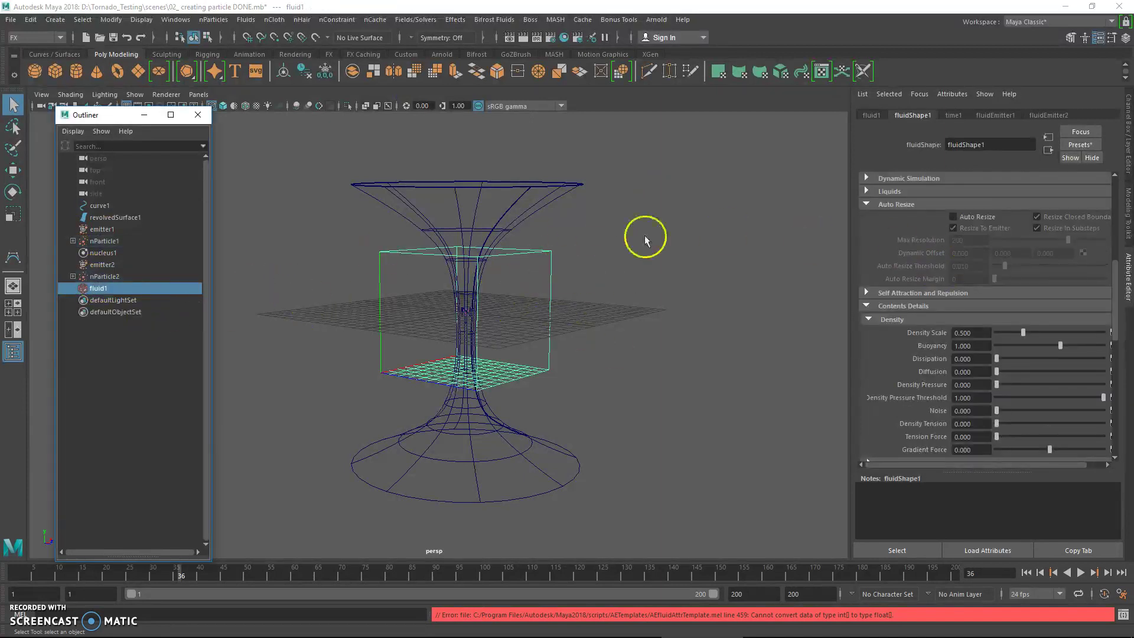
{"action": "left_click", "coordinate": [954, 218]}
{"action": "left_click", "coordinate": [1026, 573]}
{"action": "left_click", "coordinate": [994, 501]}
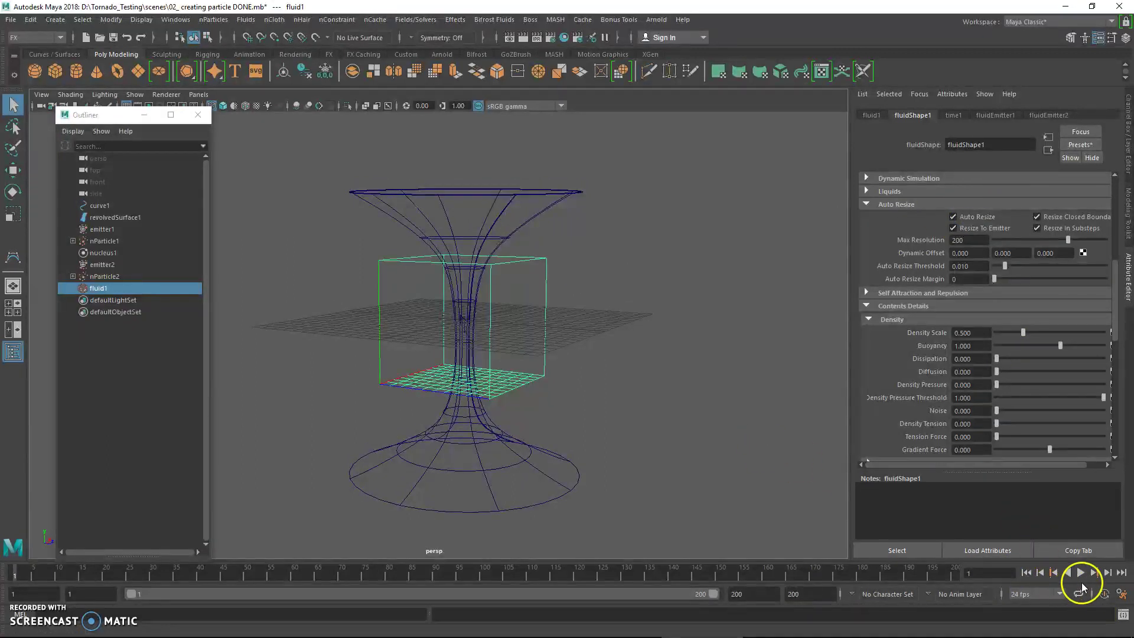
Play the simulation and inspect how the fluid container resizes around the emitted fluid
{"action": "left_click", "coordinate": [1082, 578]}
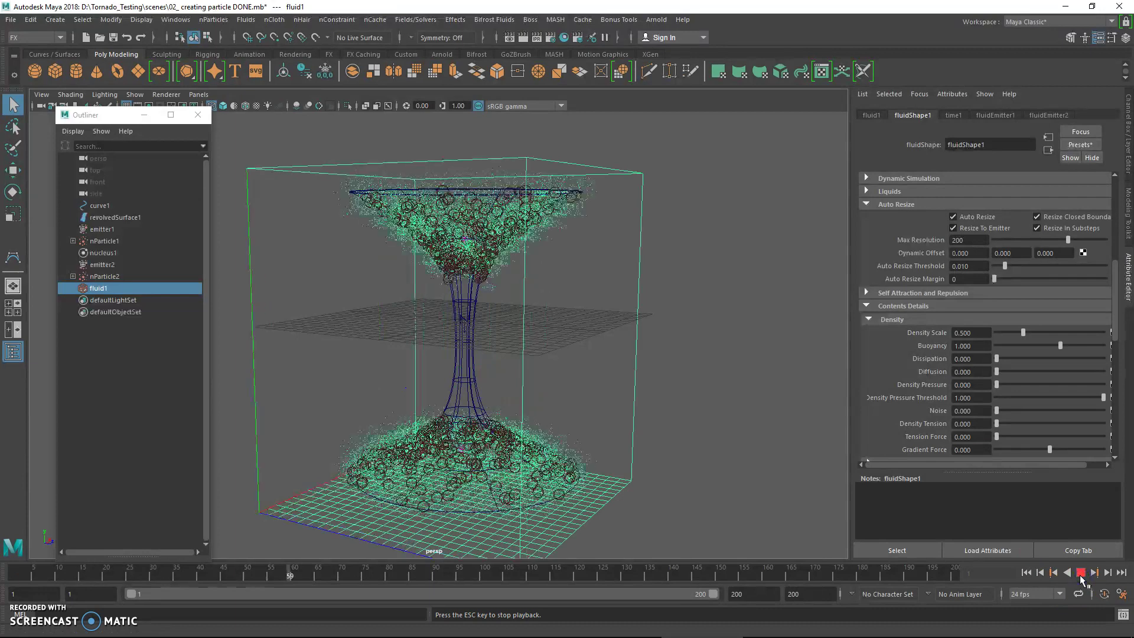
{"action": "left_click", "coordinate": [1082, 573]}
{"action": "left_click_drag", "start_coordinate": [602, 334], "coordinate": [522, 338], "text": "alt"}
{"action": "left_click", "coordinate": [1069, 572]}
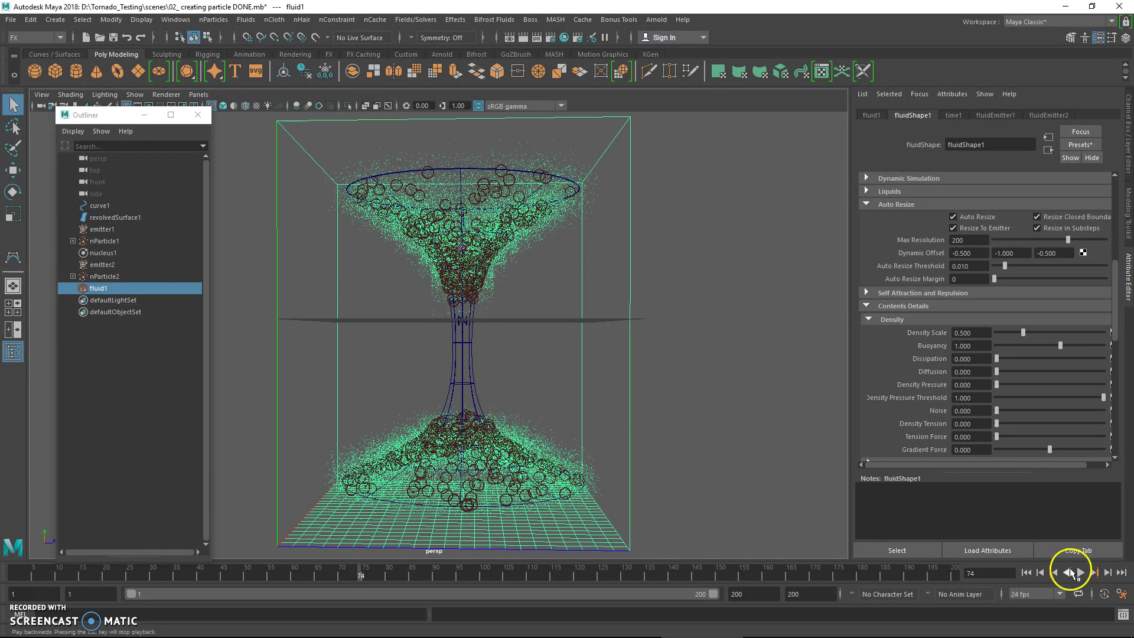
{"action": "left_click", "coordinate": [1081, 573]}
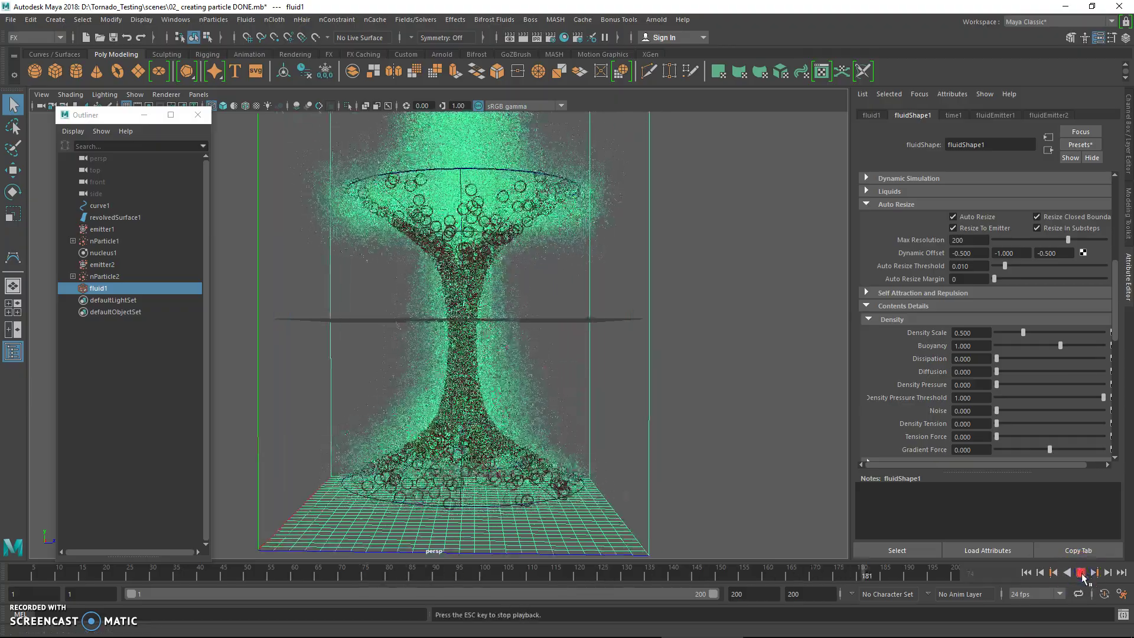
{"action": "left_click", "coordinate": [1026, 573]}
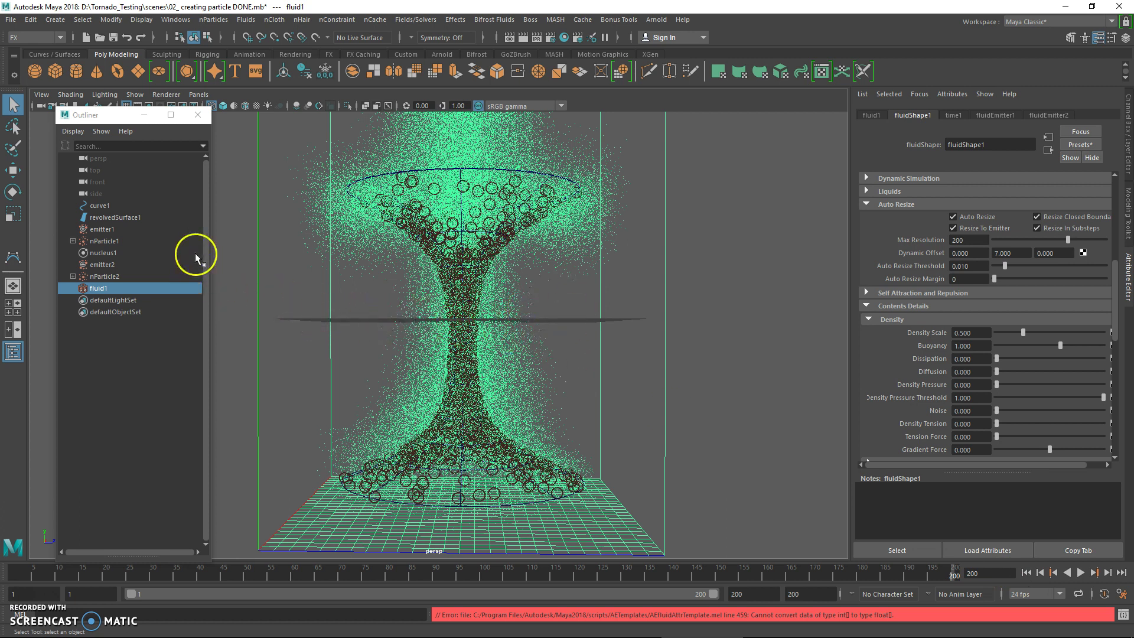
Hide nParticle1, nParticle2 and revolvedSurface1 so only the fluid is left to inspect
{"action": "left_click", "coordinate": [118, 241]}
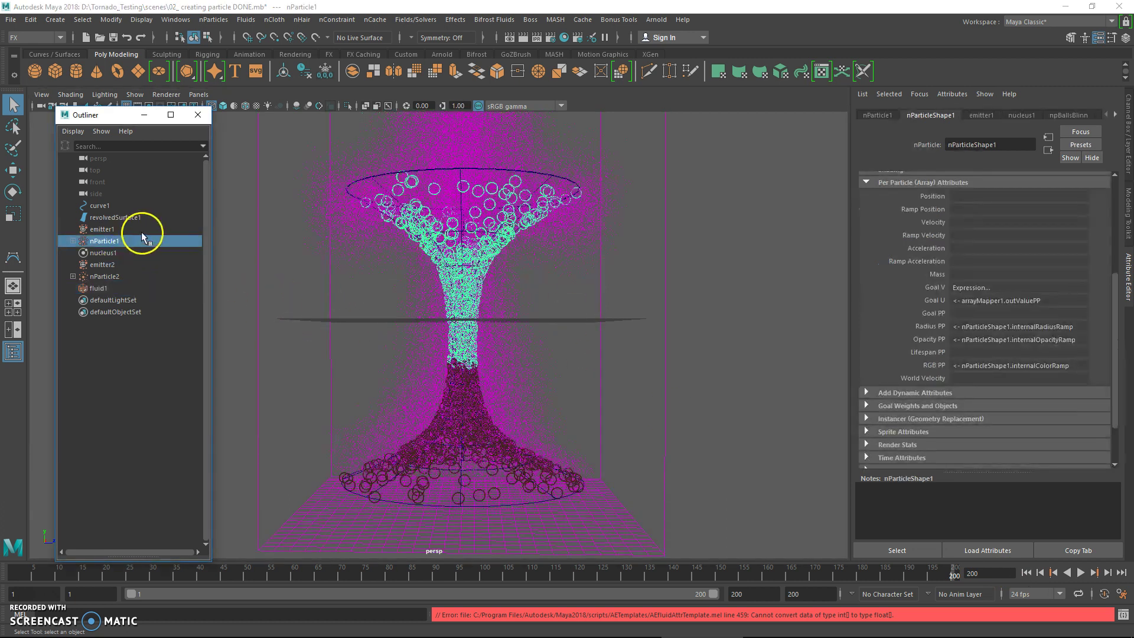
{"action": "key", "text": "h"}
{"action": "left_click", "coordinate": [117, 277]}
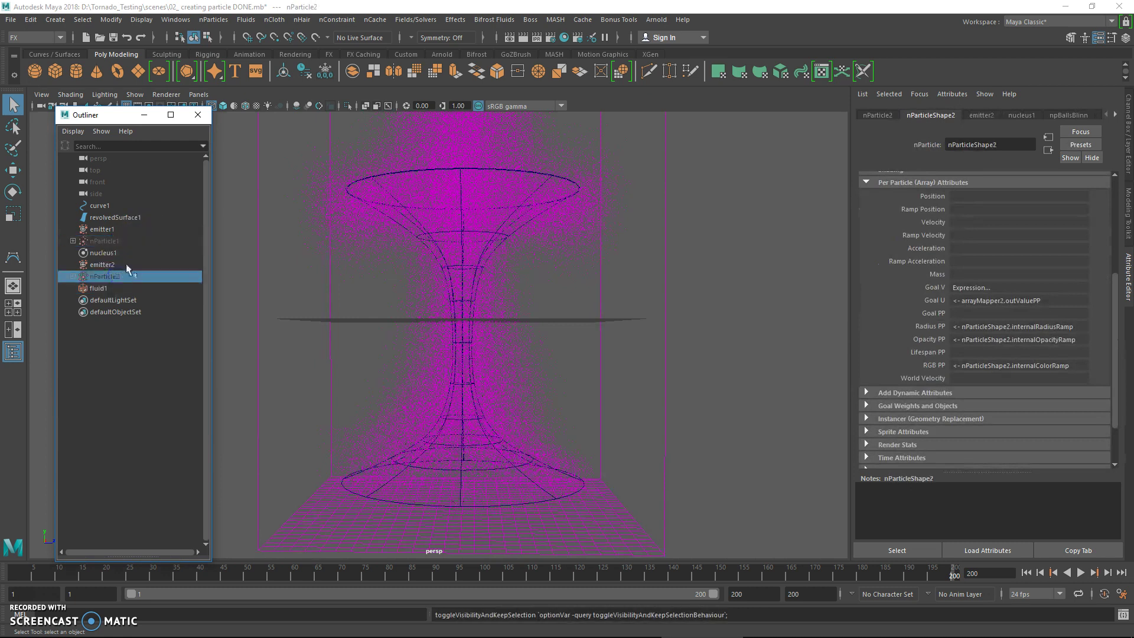
{"action": "left_click", "coordinate": [139, 217]}
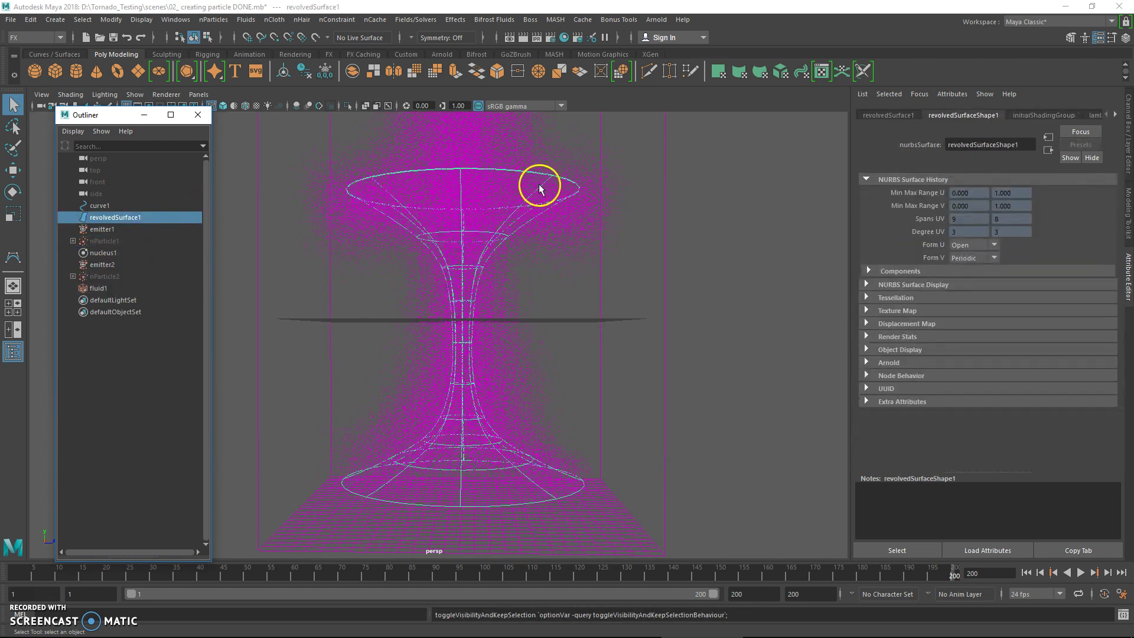
{"action": "key", "text": "h"}
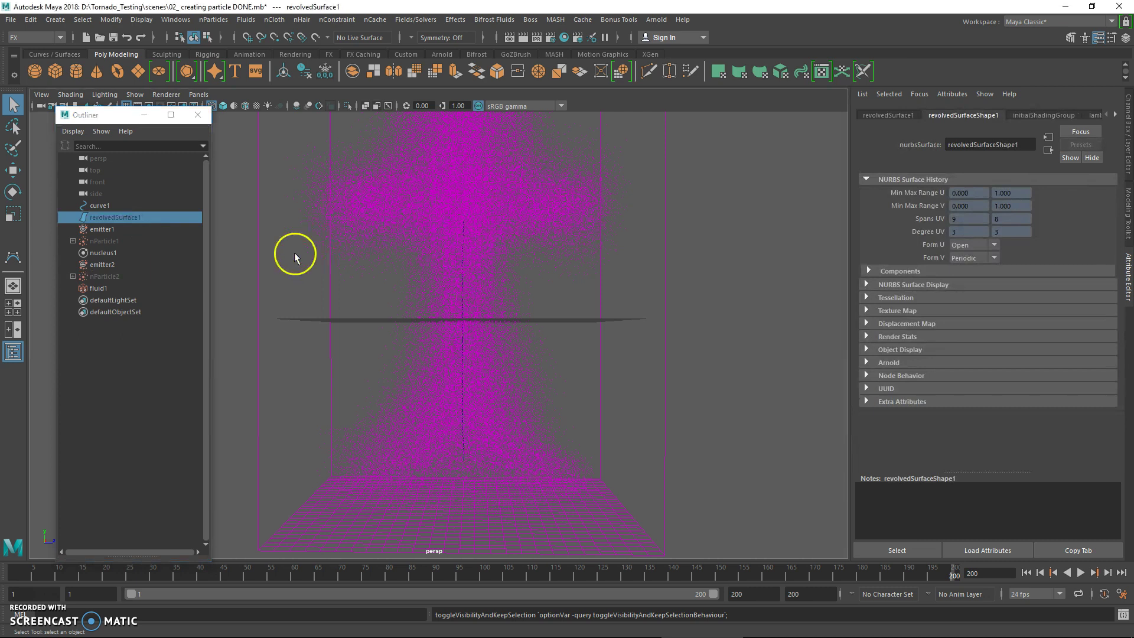
Set fluidEmitter1's Density/Voxel/Sec to 50 and its Fluid Dropoff to 1
{"action": "left_click", "coordinate": [112, 288]}
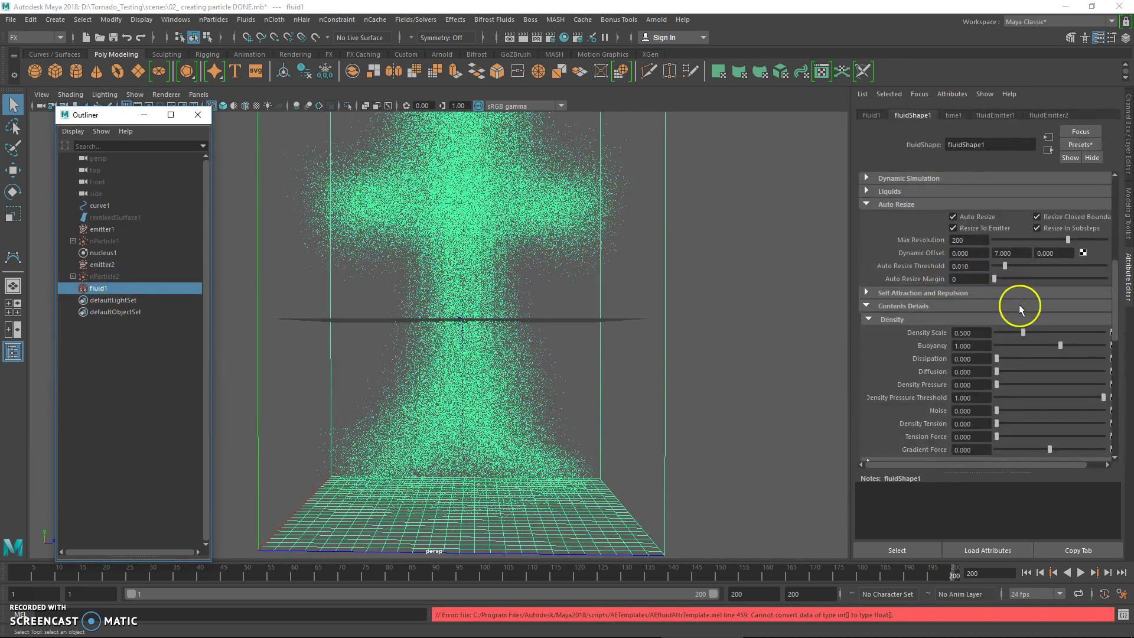
{"action": "scroll", "coordinate": [1023, 313], "scroll_direction": "up", "scroll_amount": 1}
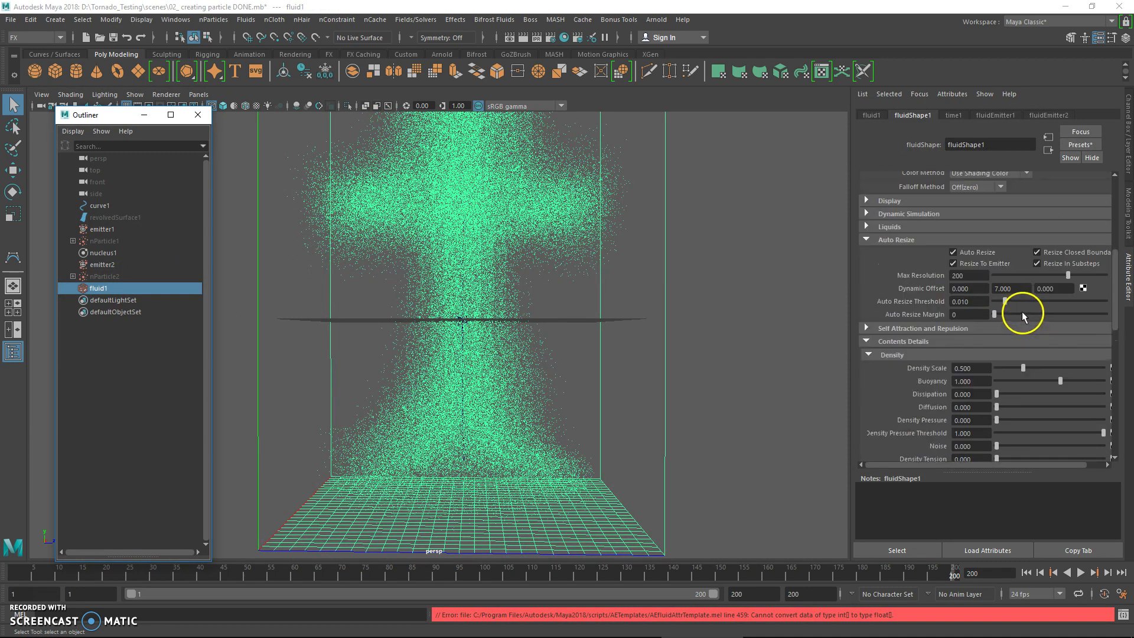
{"action": "left_click", "coordinate": [997, 116]}
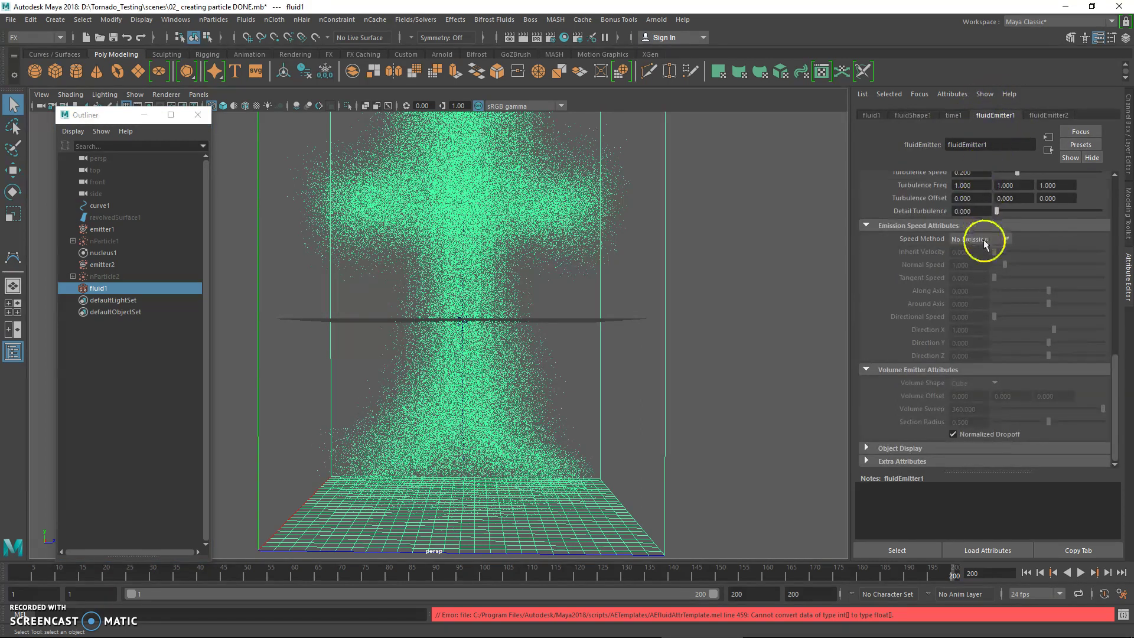
{"action": "scroll", "coordinate": [983, 245], "scroll_direction": "up", "scroll_amount": 10}
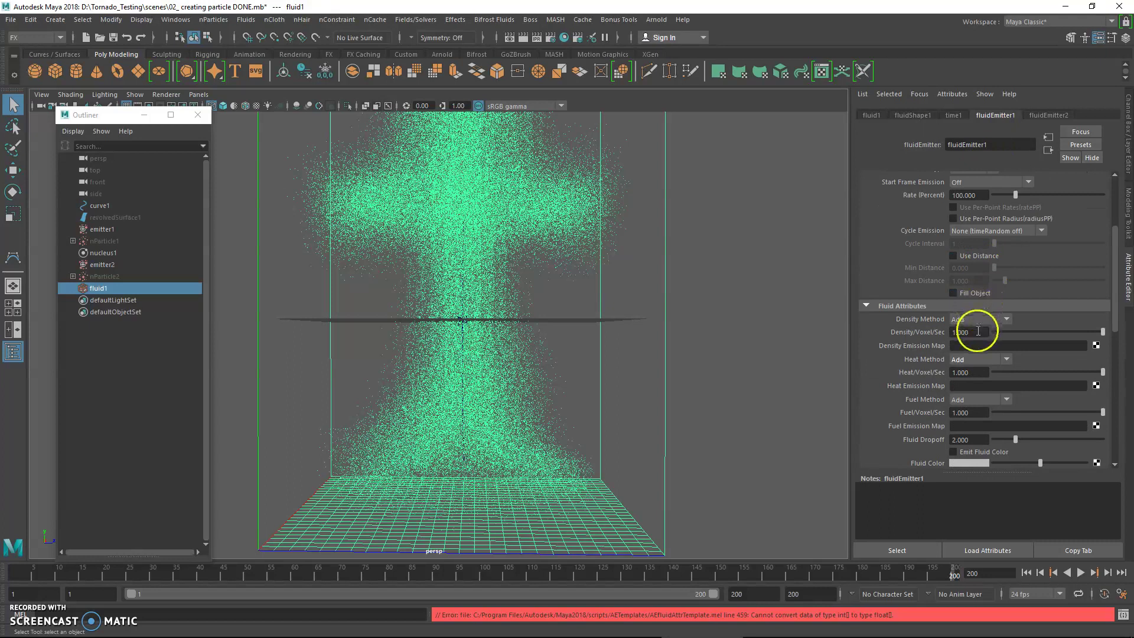
{"action": "scroll", "coordinate": [1016, 272], "scroll_direction": "down", "scroll_amount": 3}
{"action": "type", "text": "50"}
{"action": "left_click", "coordinate": [978, 332]}
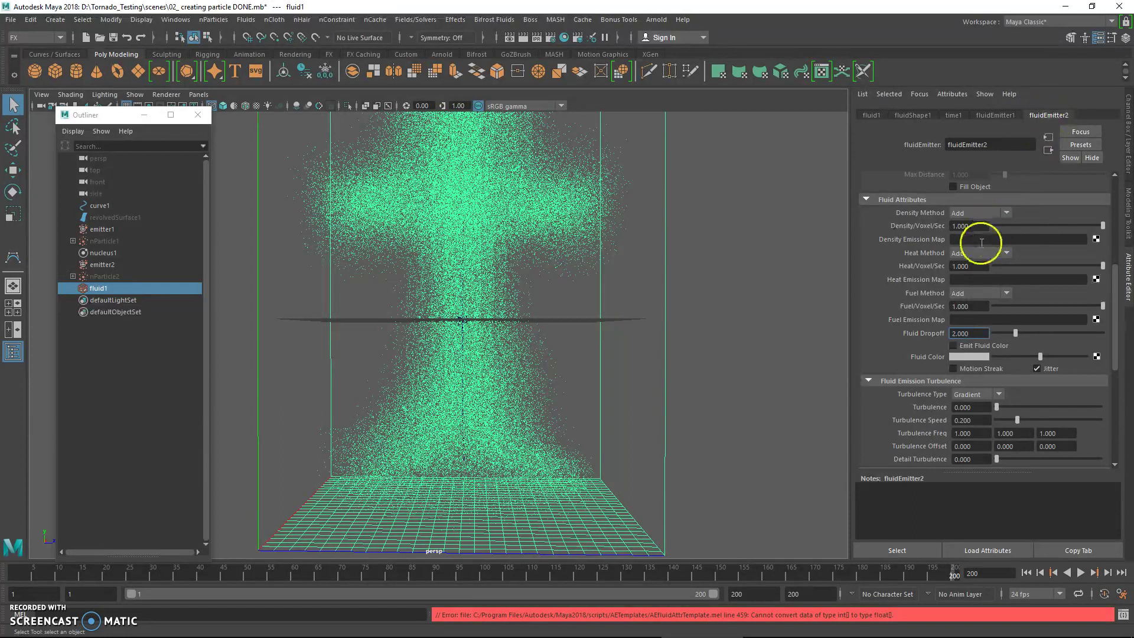
Set fluidEmitter2's Density/Voxel/Sec to 50 and its Fluid Dropoff to 1
{"action": "type", "text": "50"}
{"action": "key", "text": "Return"}
{"action": "double_click", "coordinate": [969, 334]}
{"action": "type", "text": "1"}
Replay the simulation from frame 1 and examine the shape of the denser fluid emission
{"action": "mouse_move", "coordinate": [686, 406]}
{"action": "left_mouse_down", "text": "alt"}
{"action": "mouse_move", "coordinate": [658, 410]}
{"action": "mouse_move", "coordinate": [703, 397]}
{"action": "left_mouse_up", "text": "alt"}
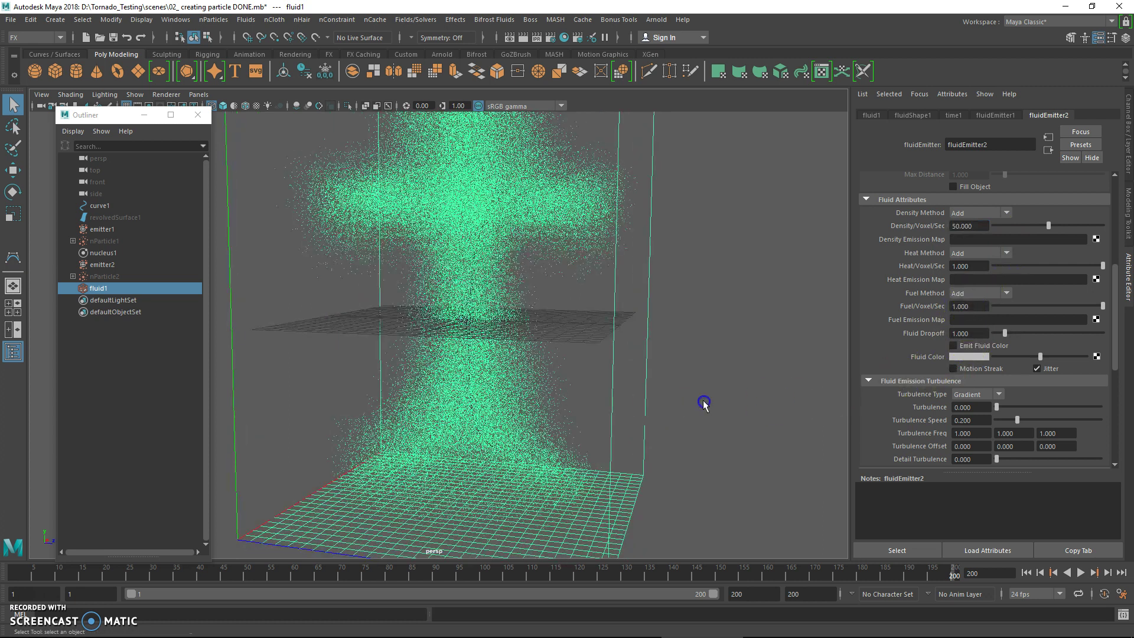
{"action": "left_click", "coordinate": [1027, 572]}
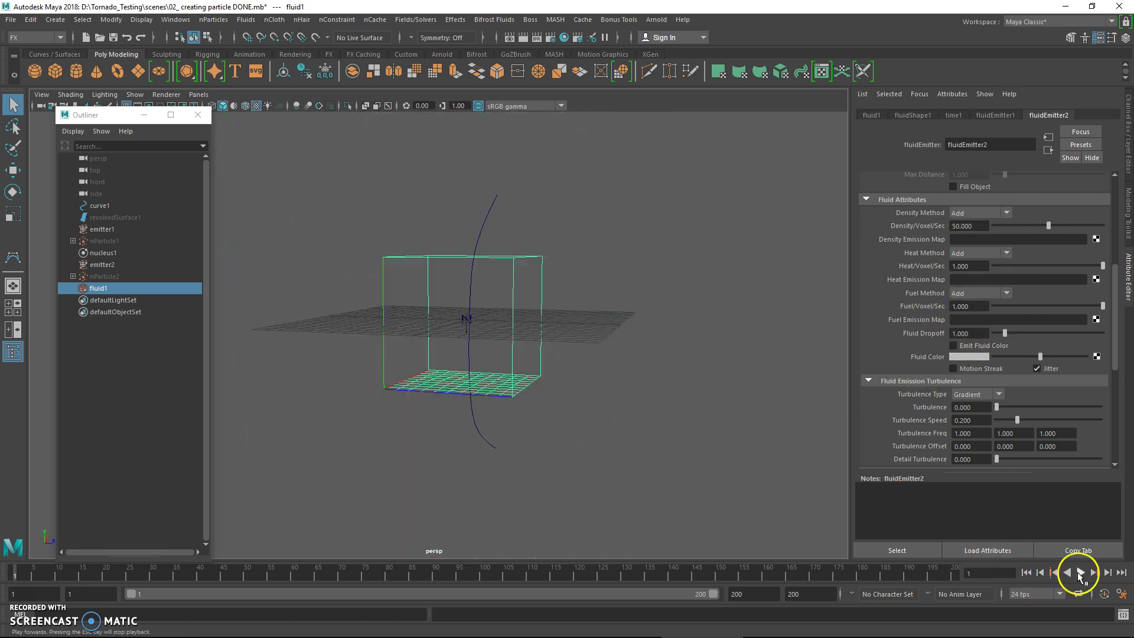
{"action": "left_click", "coordinate": [1082, 572]}
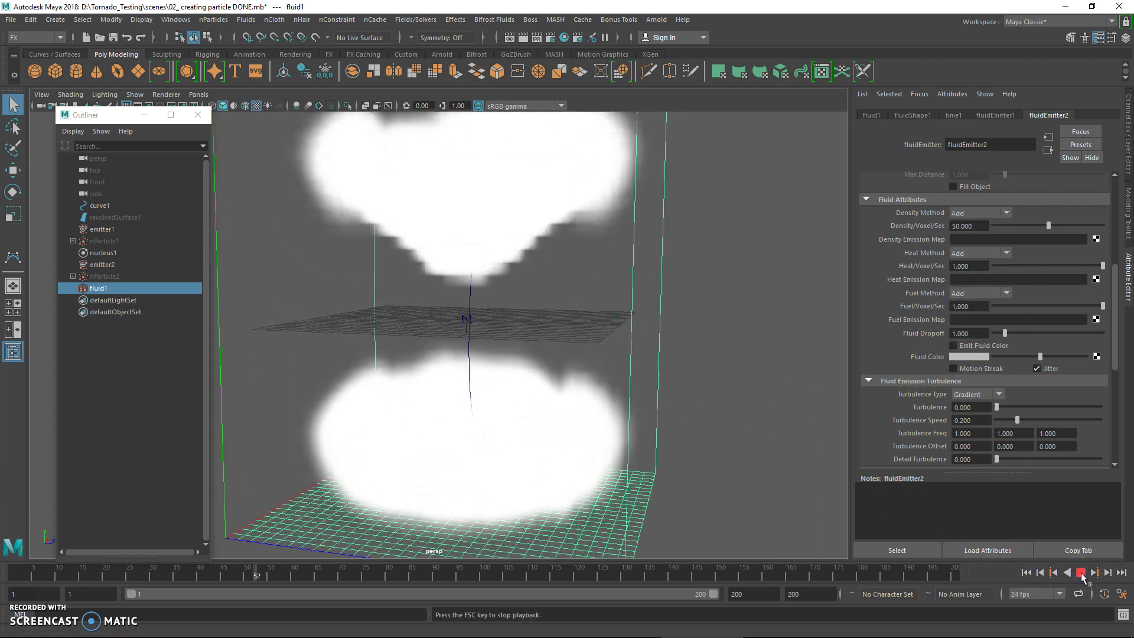
{"action": "left_click", "coordinate": [1081, 572]}
{"action": "left_click_drag", "start_coordinate": [786, 440], "coordinate": [649, 408], "text": "alt"}
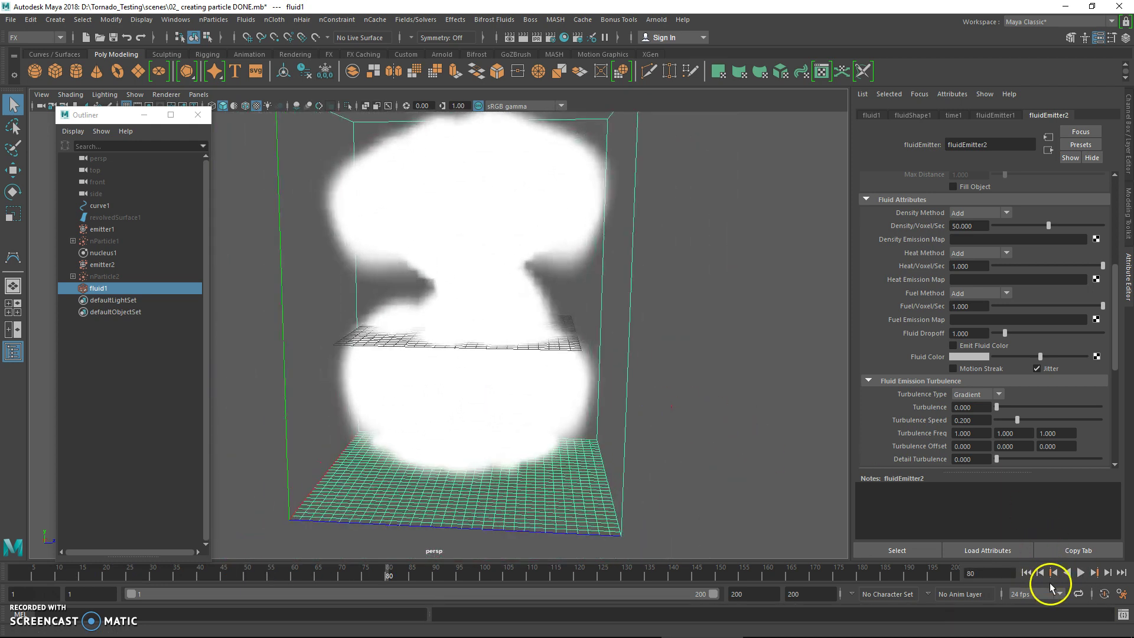
{"action": "left_click", "coordinate": [1027, 573]}
{"action": "left_click", "coordinate": [1081, 573]}
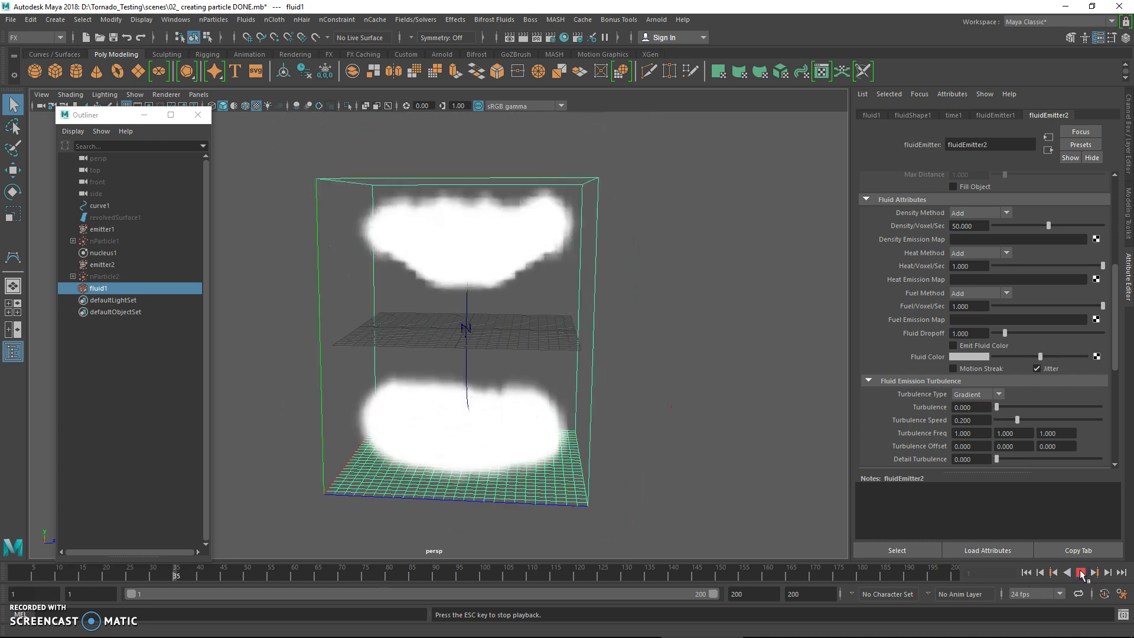
{"action": "left_click", "coordinate": [1081, 572]}
Set the Fluid Emission Turbulence value to 1 on both fluidEmitter2 and fluidEmitter1
{"action": "right_click_drag", "start_coordinate": [638, 342], "coordinate": [723, 423], "text": "alt"}
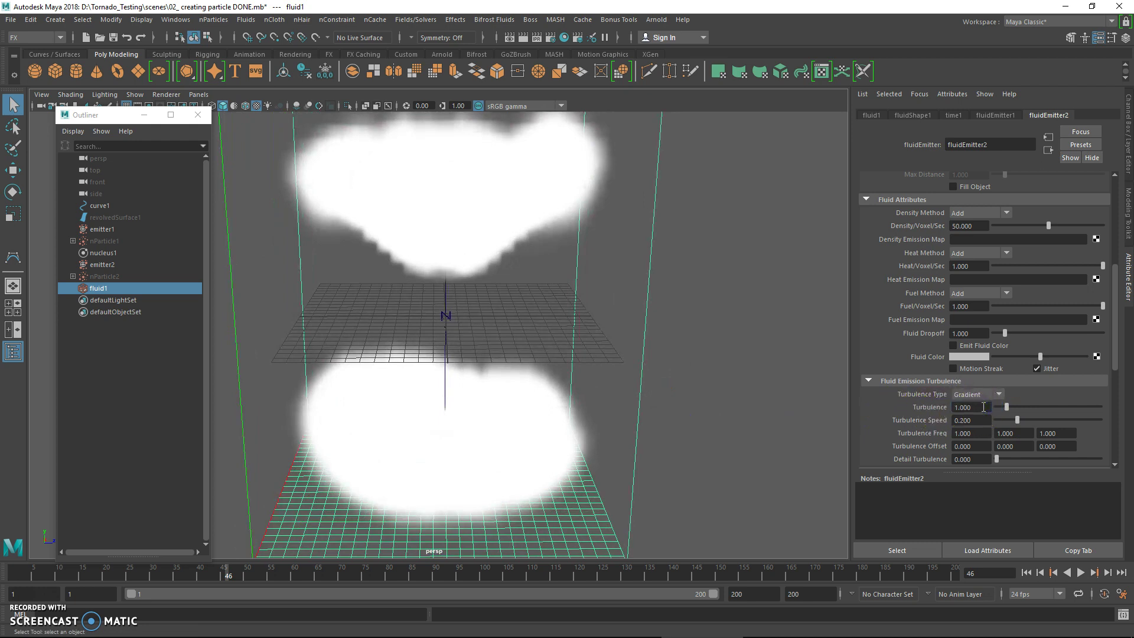
{"action": "left_click", "coordinate": [989, 115]}
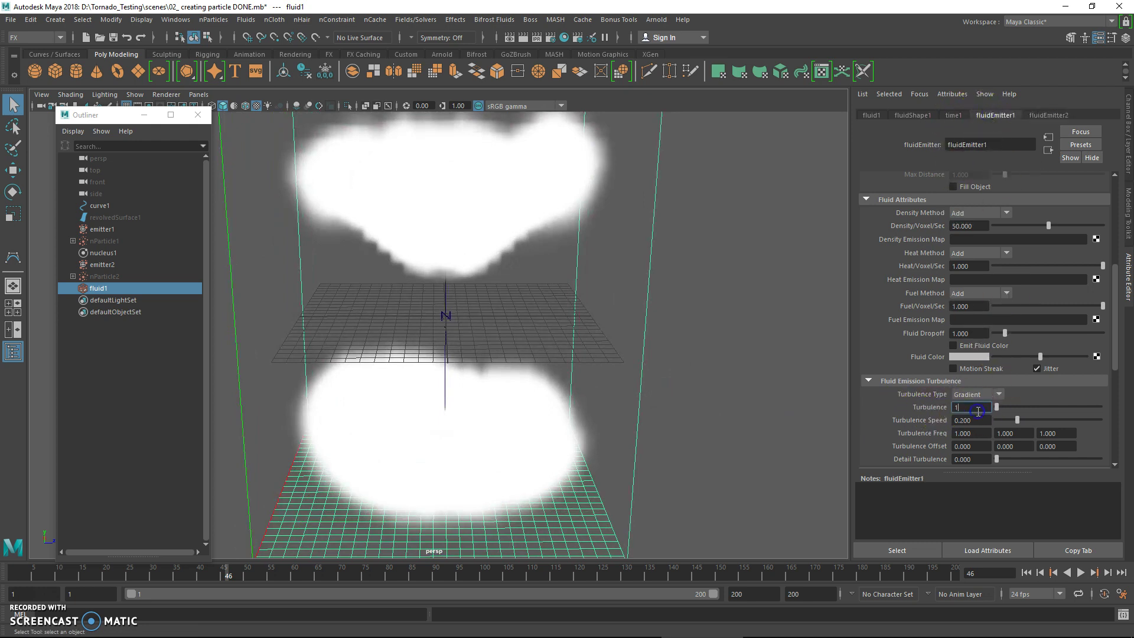
Play the simulation repeatedly from frame 1 to examine the effect of the emission turbulence
{"action": "left_click", "coordinate": [1027, 573]}
{"action": "left_click", "coordinate": [1081, 573]}
{"action": "left_click_drag", "start_coordinate": [697, 407], "coordinate": [730, 427], "text": "alt"}
{"action": "left_click", "coordinate": [1081, 572]}
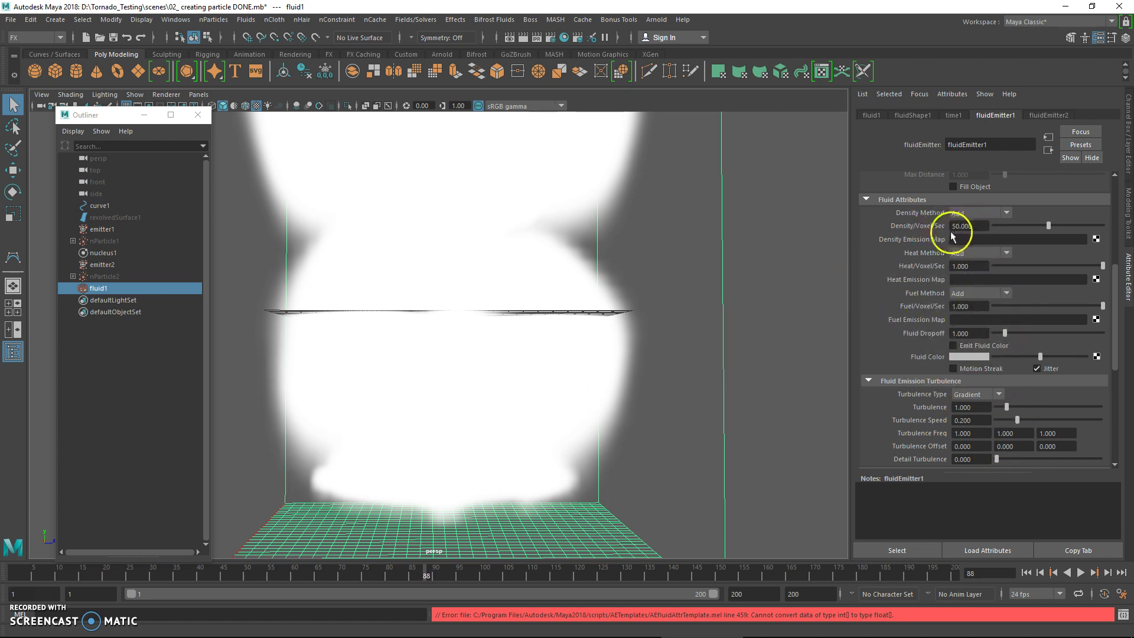
{"action": "left_click", "coordinate": [1028, 573]}
{"action": "left_click", "coordinate": [1080, 573]}
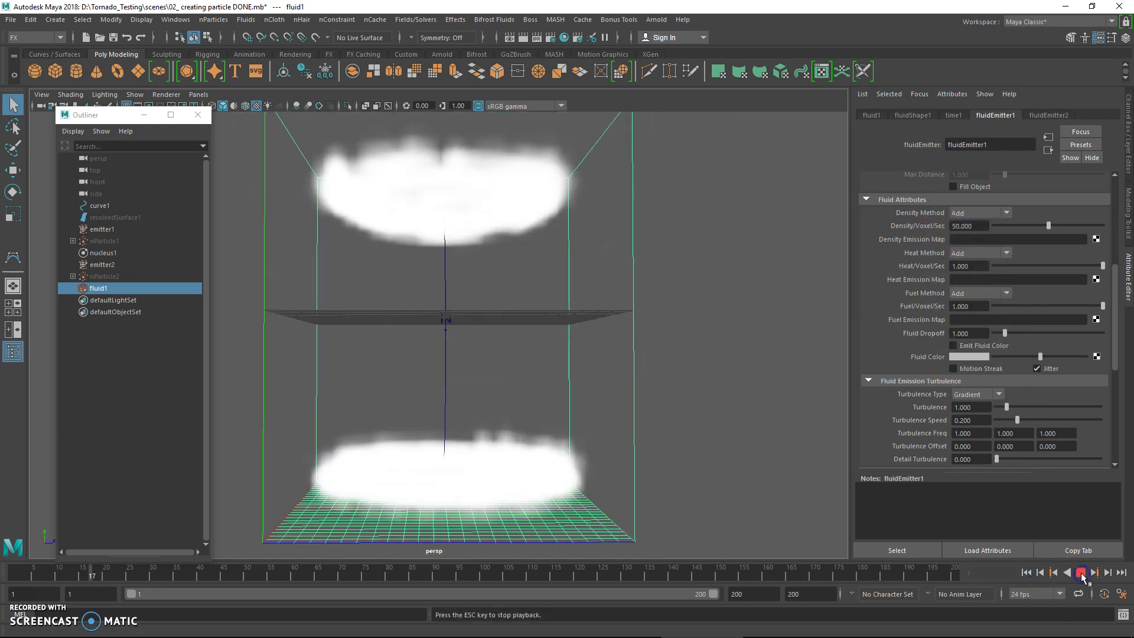
{"action": "left_click", "coordinate": [1081, 574]}
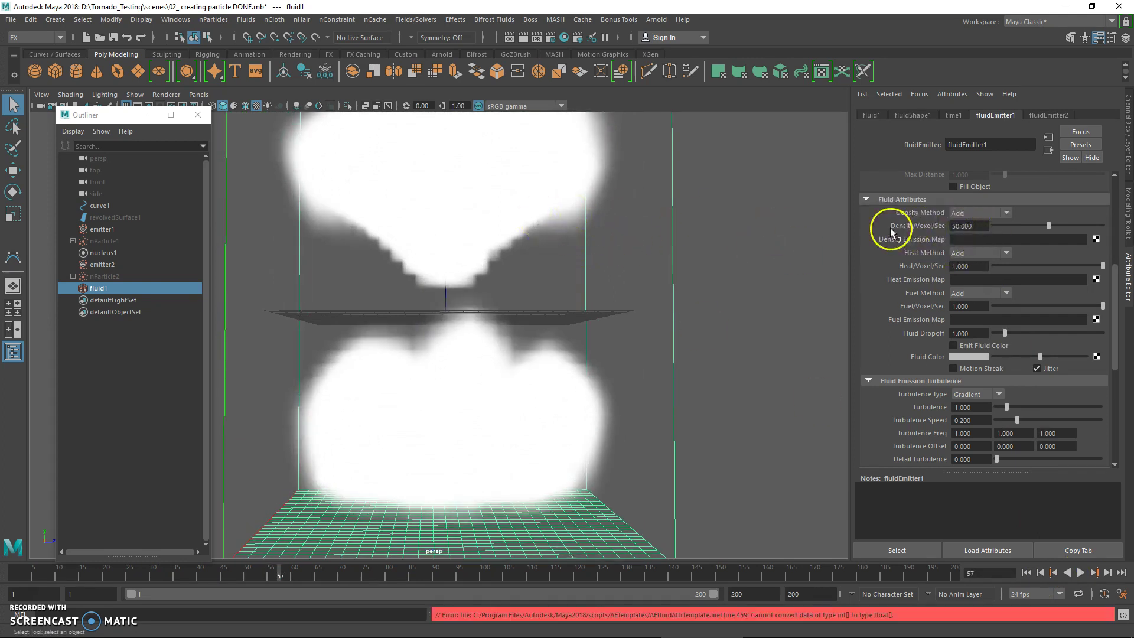
{"action": "left_click", "coordinate": [1054, 573]}
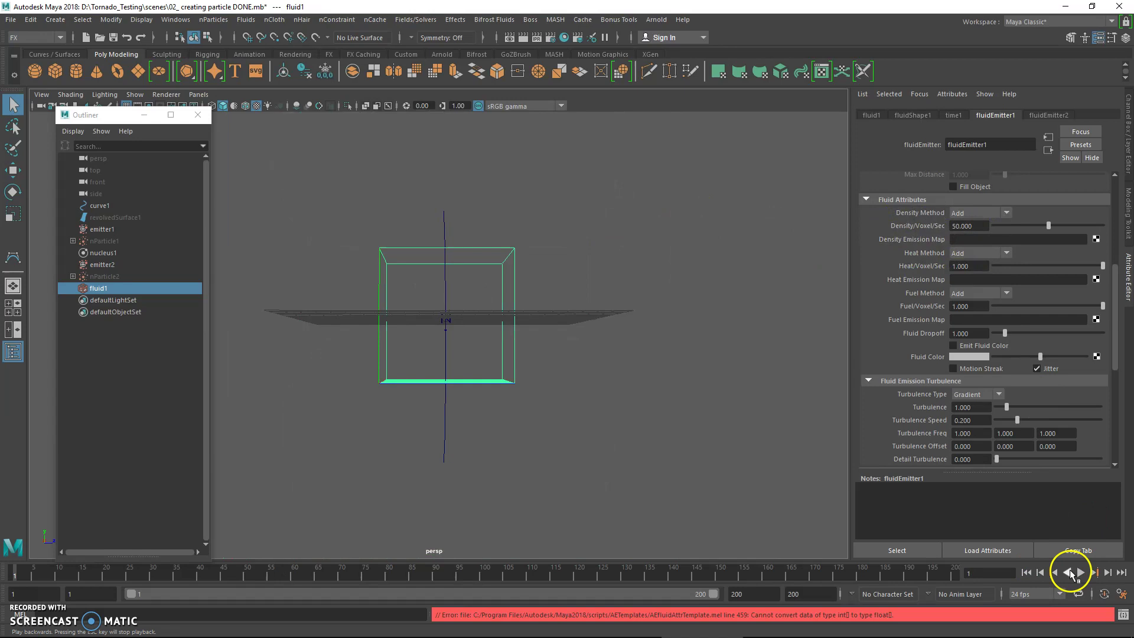
{"action": "left_click", "coordinate": [1081, 573]}
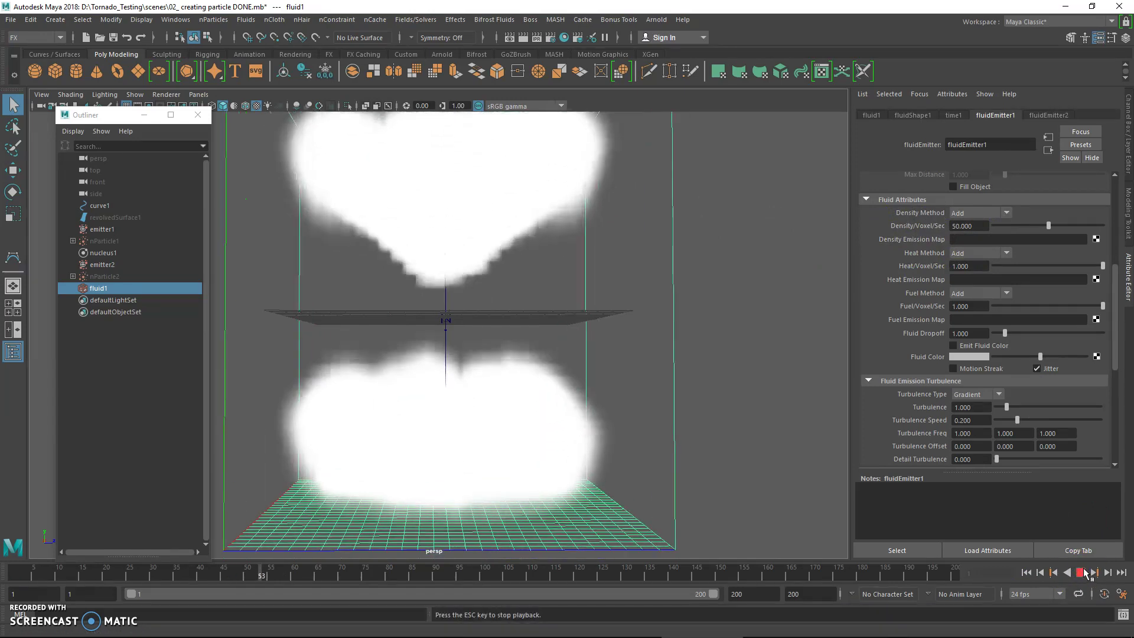
Stop the playback and set the fluid container's auto-resize Max Resolution to 1000 and Auto Resize Margin to 8
{"action": "left_click", "coordinate": [1081, 572]}
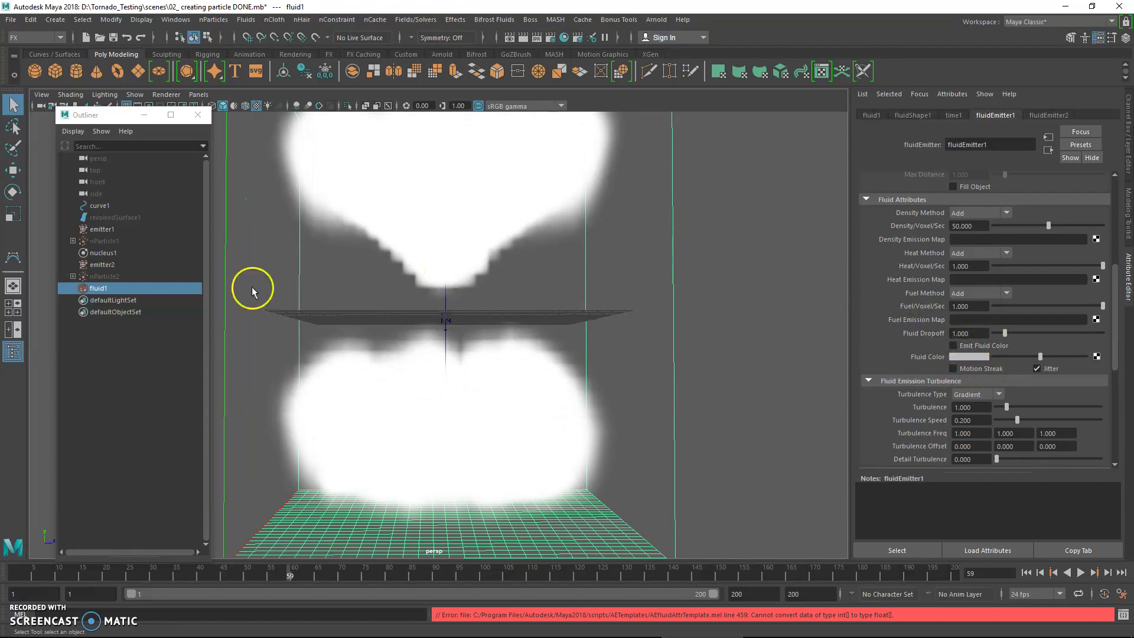
{"action": "left_click", "coordinate": [155, 276]}
{"action": "left_click", "coordinate": [140, 287], "text": "ctrl"}
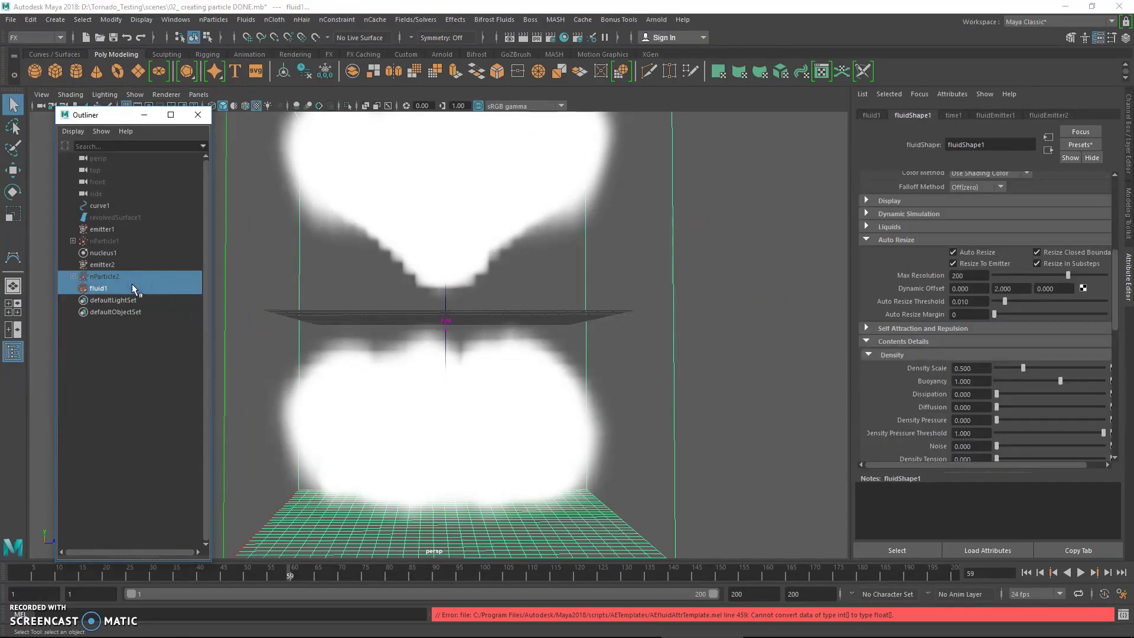
{"action": "left_click", "coordinate": [970, 275]}
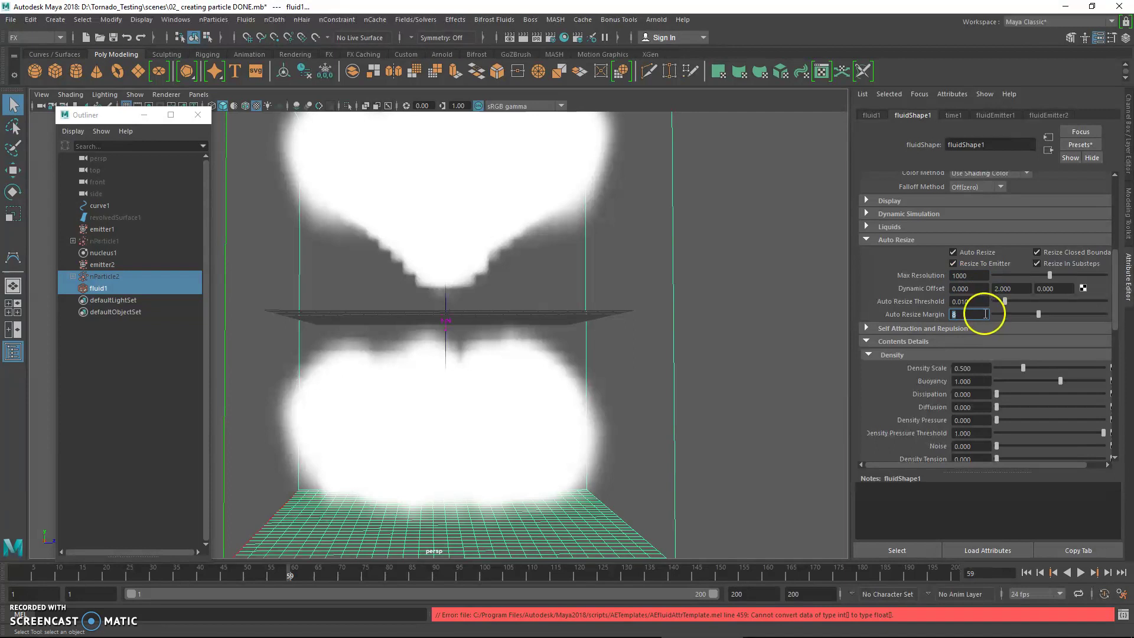
Play the simulation repeatedly from frame 1 to check how the container resizes around both fluid emissions
{"action": "left_click", "coordinate": [1081, 572]}
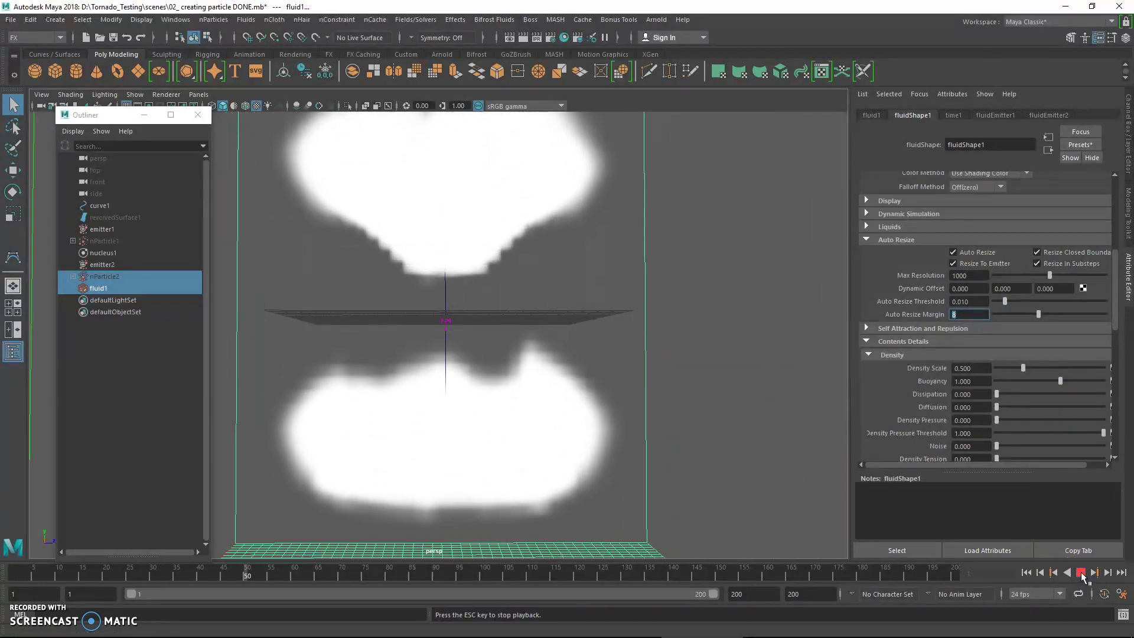
{"action": "left_click", "coordinate": [1081, 572]}
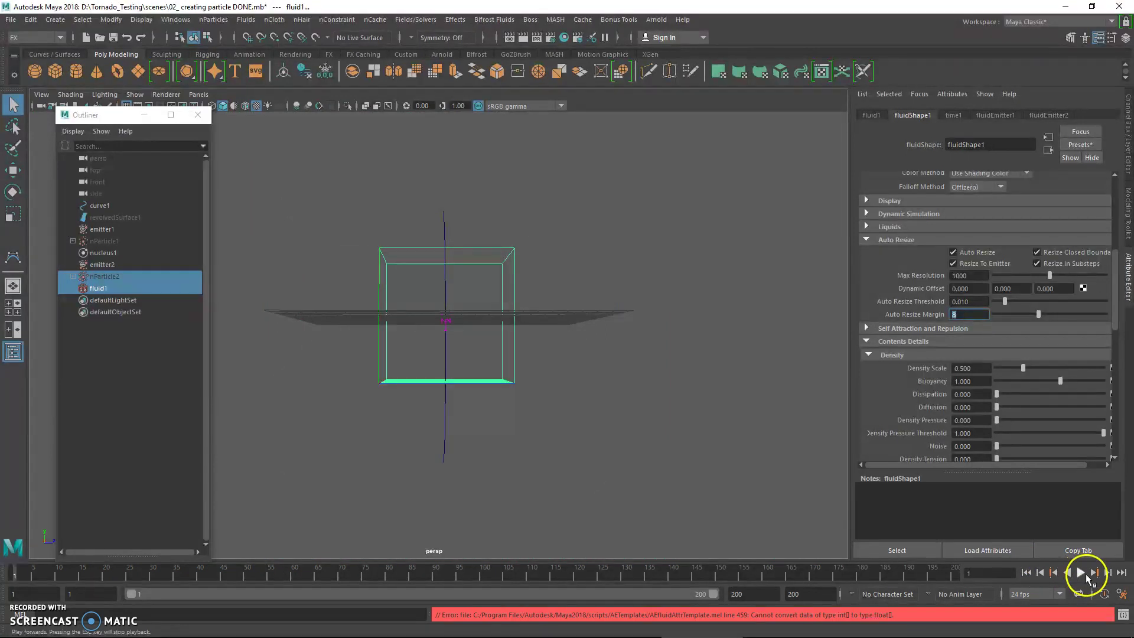
{"action": "left_click", "coordinate": [1082, 574]}
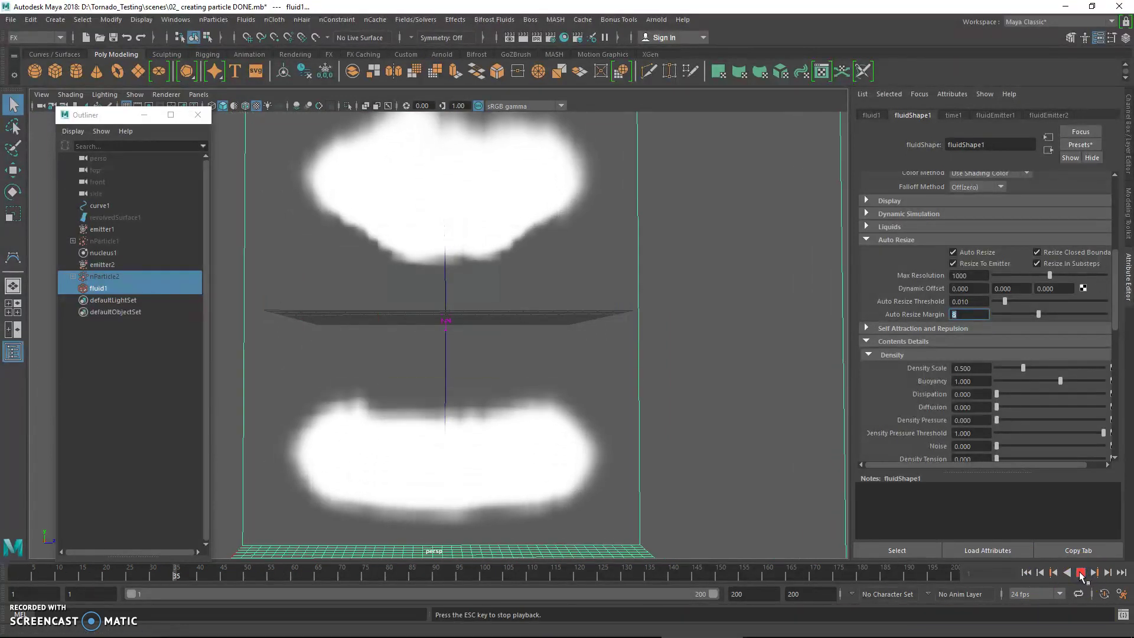
{"action": "left_click", "coordinate": [1080, 573]}
Set fluid1's Density Scale to 1.5, Buoyancy to 0 and Dissipation to 10
{"action": "left_click", "coordinate": [973, 210]}
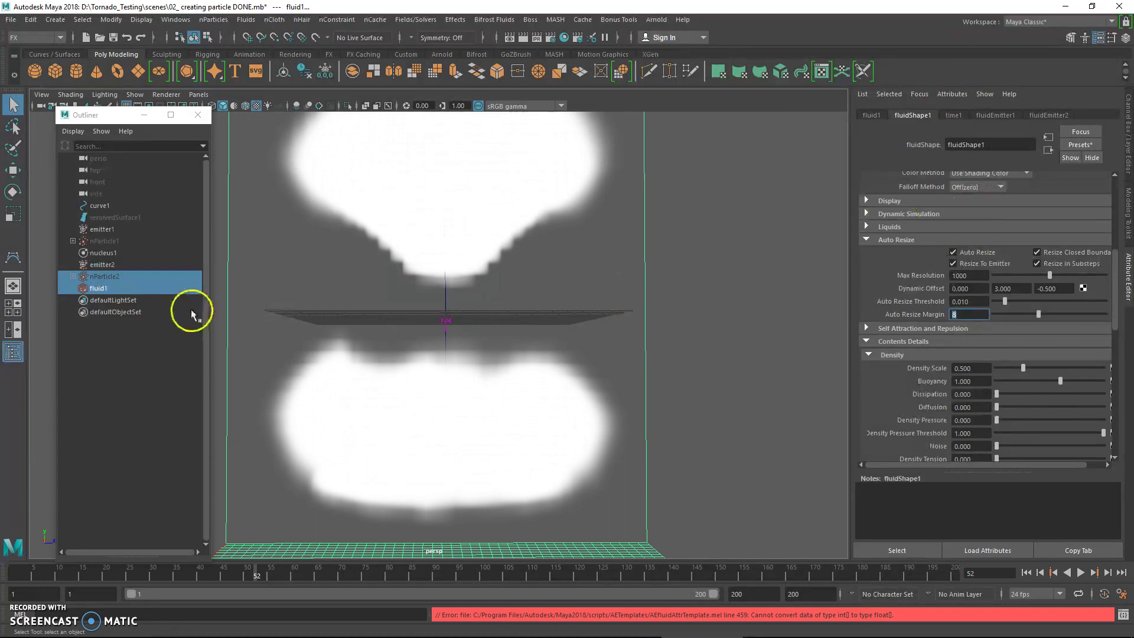
{"action": "left_click", "coordinate": [183, 289]}
{"action": "left_click", "coordinate": [974, 370]}
{"action": "type", "text": "1.5"}
{"action": "key", "text": "Tab"}
{"action": "type", "text": "0"}
{"action": "key", "text": "Tab"}
{"action": "type", "text": "10"}
{"action": "key", "text": "Return"}
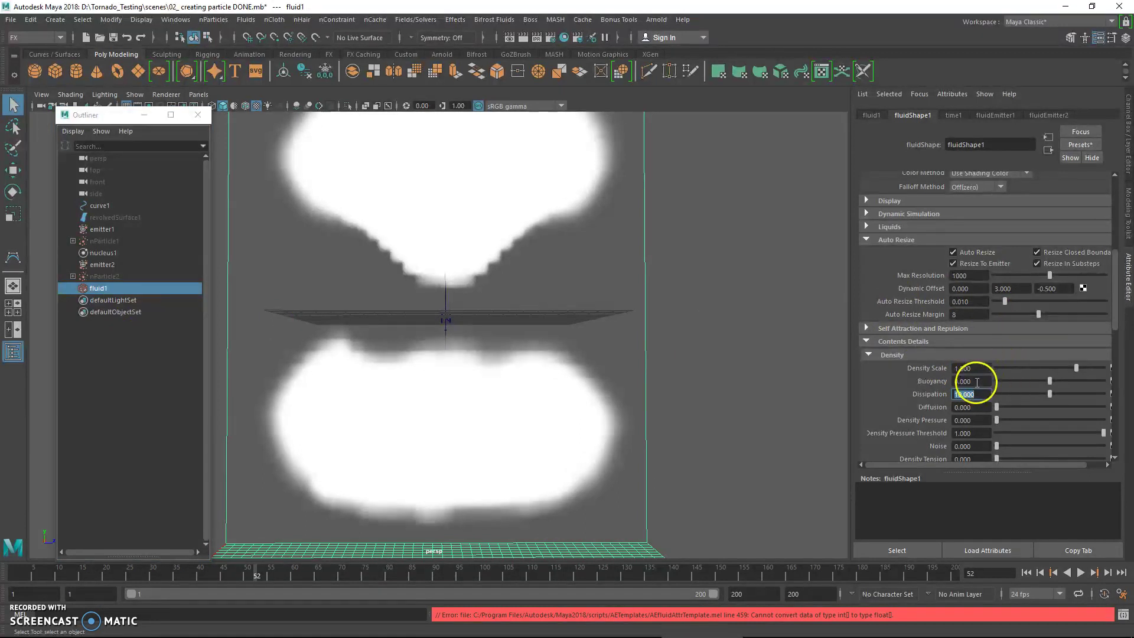
Replay the simulation from the start and examine the fluid's shape with the new density settings
{"action": "left_click", "coordinate": [1027, 572]}
{"action": "left_click", "coordinate": [1079, 572]}
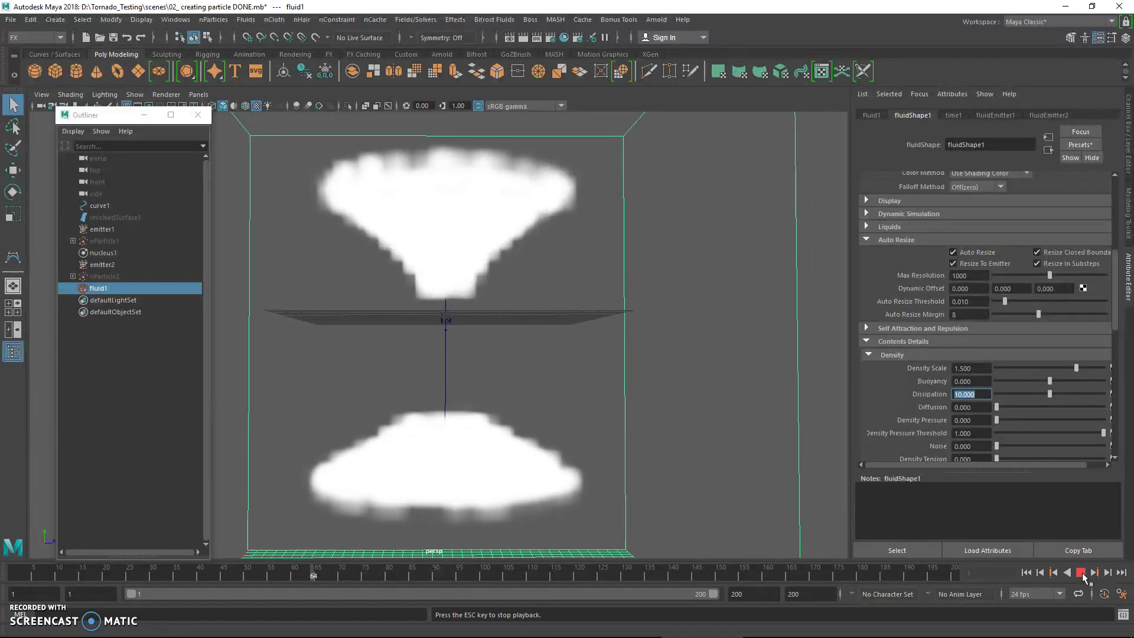
{"action": "left_click", "coordinate": [1041, 573]}
{"action": "left_click", "coordinate": [1081, 573]}
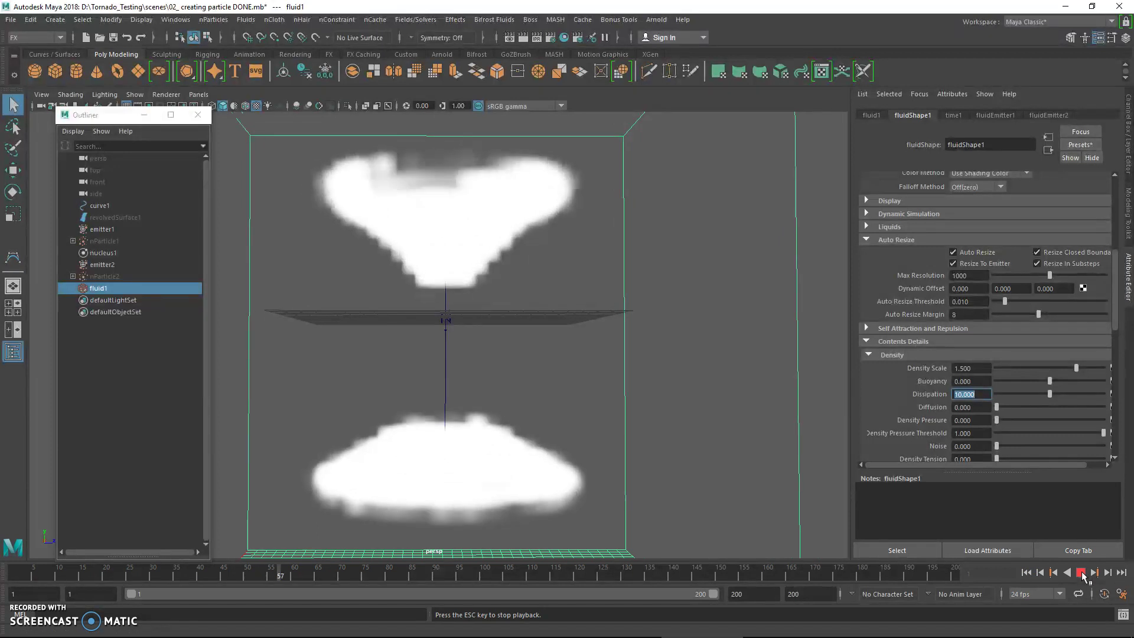
{"action": "left_click", "coordinate": [1081, 573]}
{"action": "left_click", "coordinate": [698, 420]}
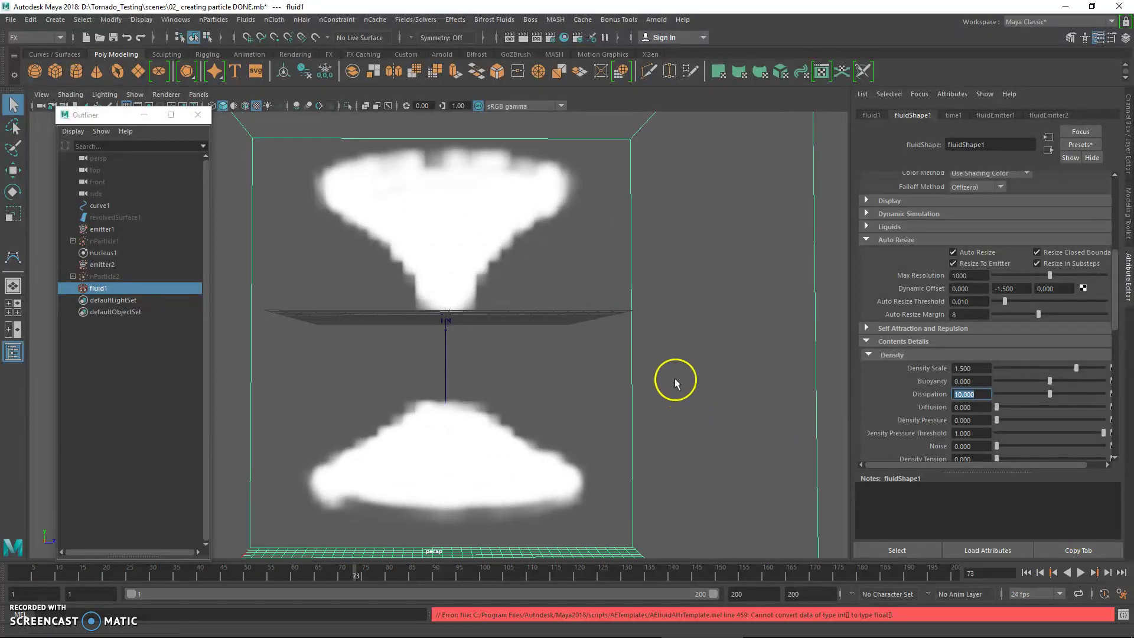
{"action": "left_click_drag", "start_coordinate": [675, 379], "coordinate": [357, 301], "text": "alt"}
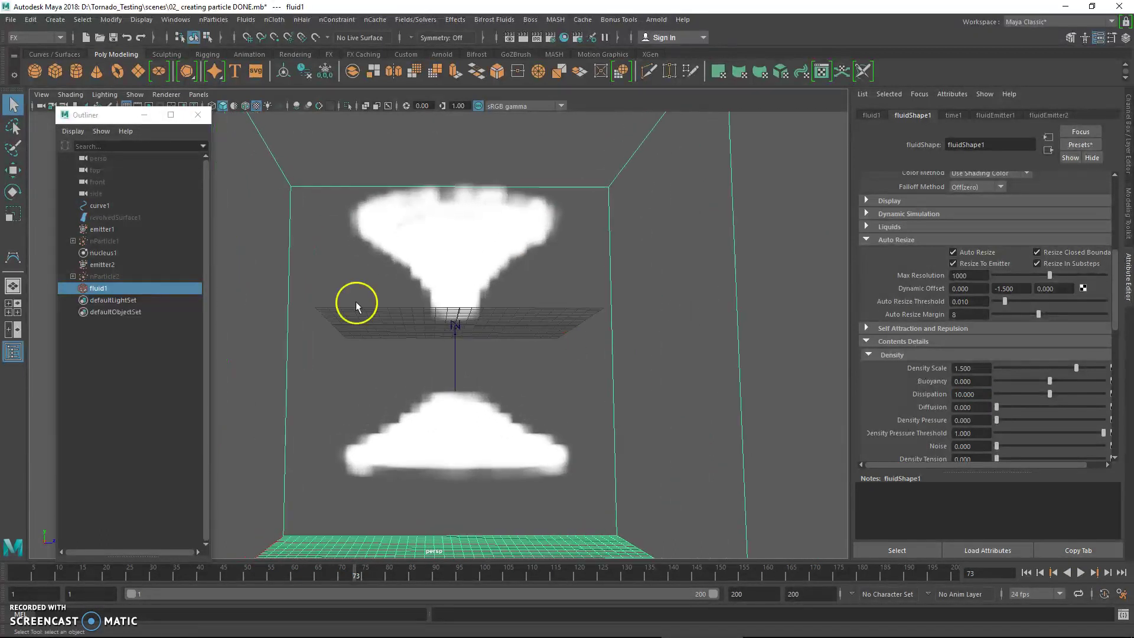
Hide fluid1 and make nParticle1 and nParticle2 visible again
{"action": "left_click", "coordinate": [140, 290]}
{"action": "key", "text": "h"}
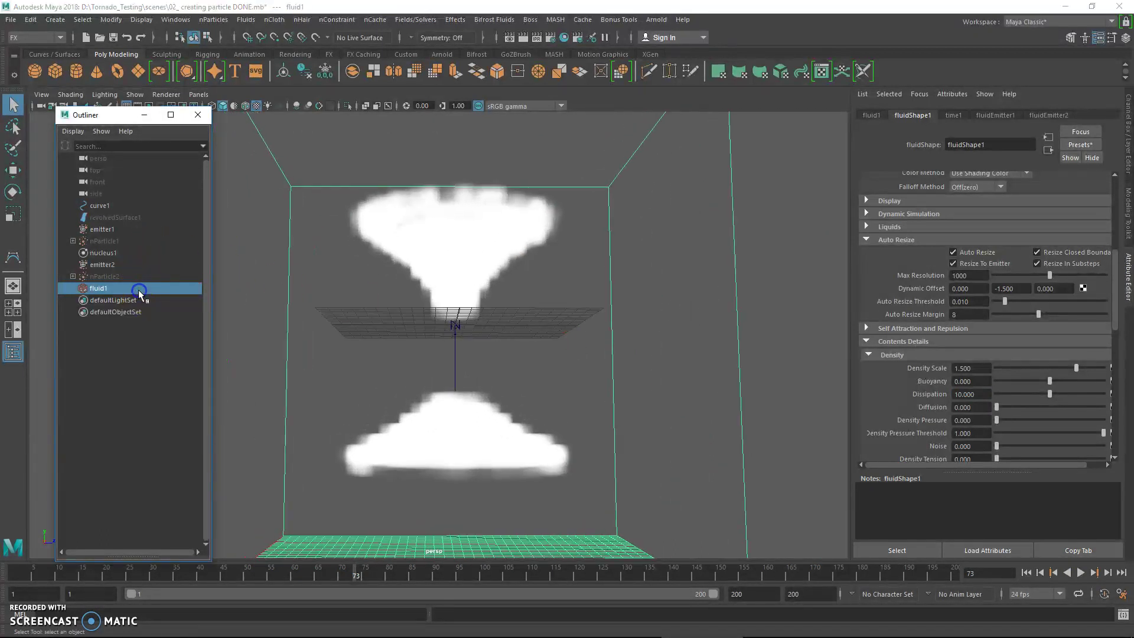
{"action": "key", "text": "h"}
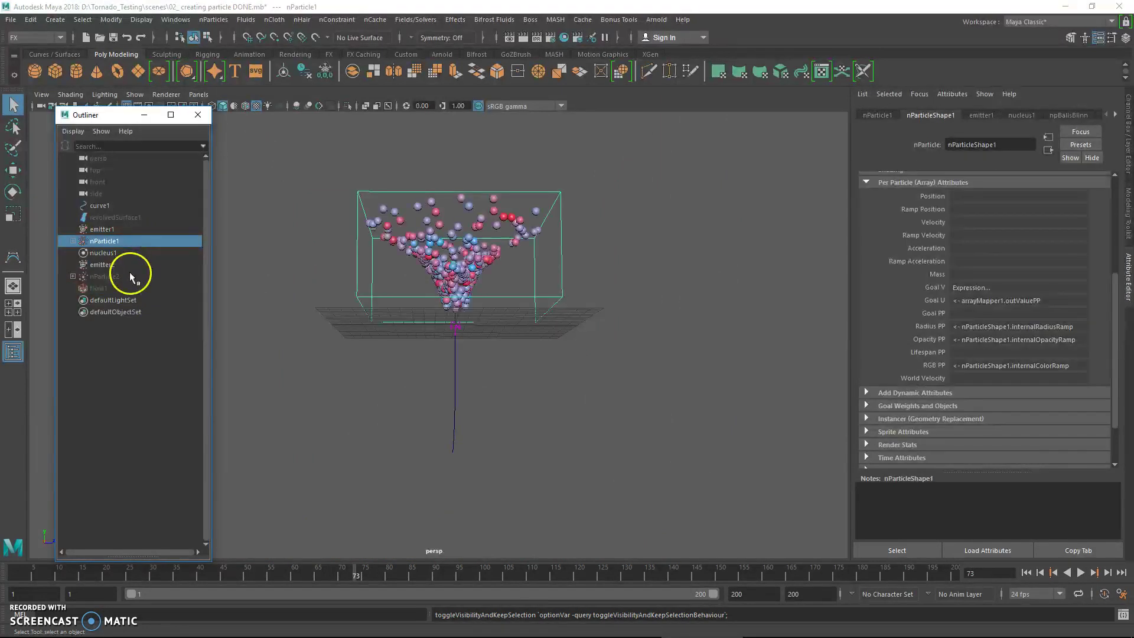
{"action": "left_click", "coordinate": [134, 275]}
{"action": "key", "text": "h"}
{"action": "right_click_drag", "start_coordinate": [501, 293], "coordinate": [553, 338], "text": "alt"}
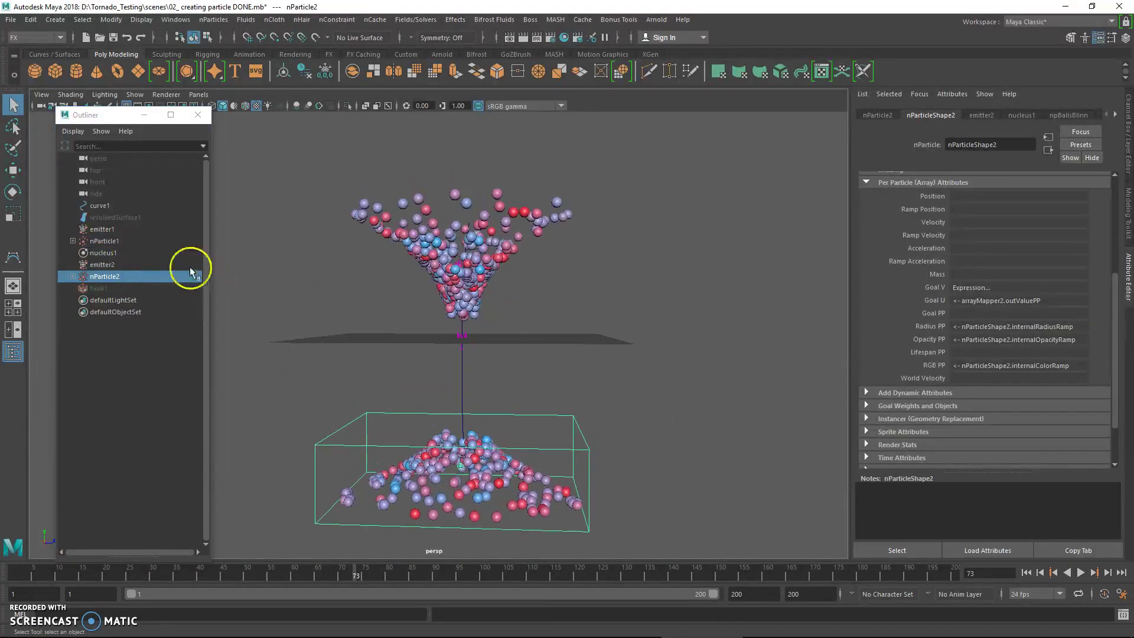
{"action": "left_click_drag", "start_coordinate": [488, 235], "coordinate": [431, 253], "text": "alt"}
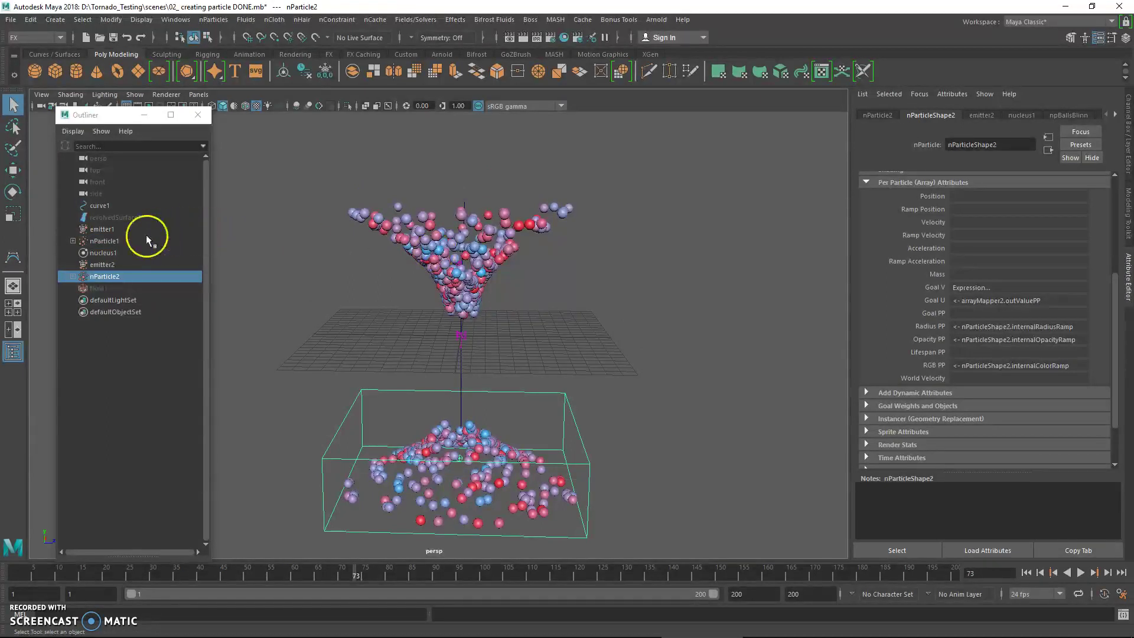
Set the Rate (Particles/Sec) of emitter1 and emitter2 to 1000
{"action": "left_click", "coordinate": [108, 230]}
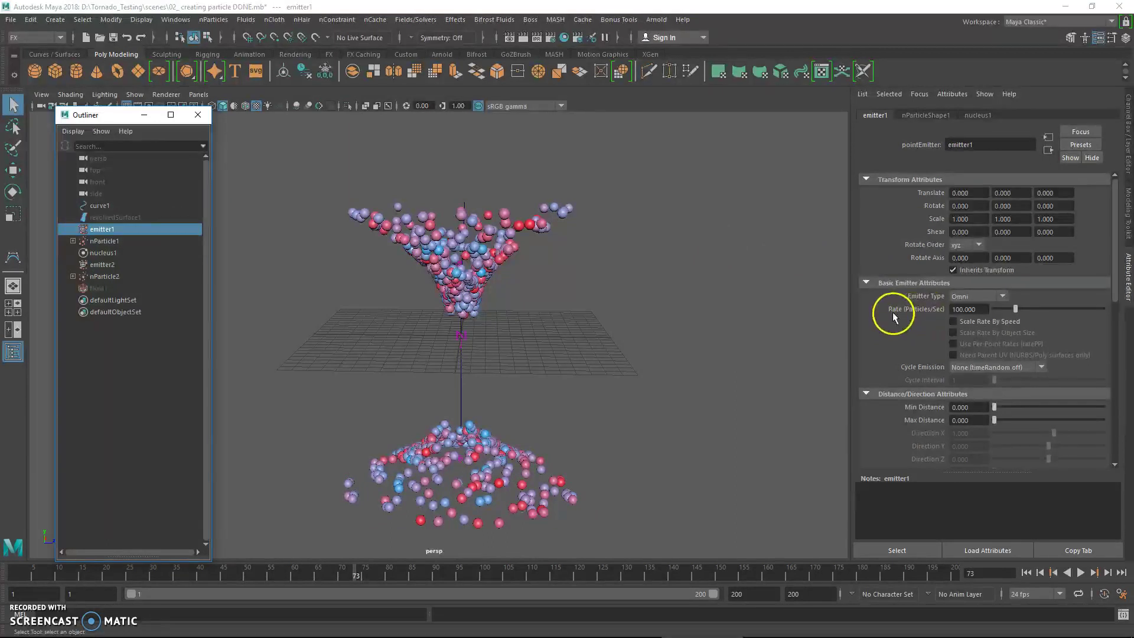
{"action": "left_click", "coordinate": [955, 309]}
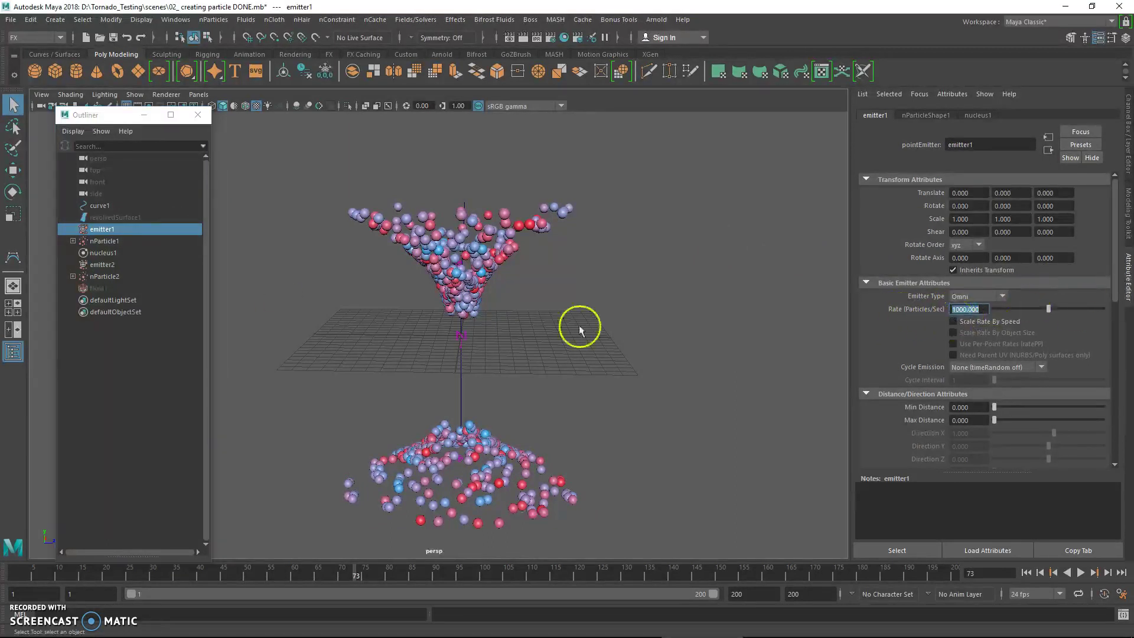
{"action": "left_click", "coordinate": [110, 277]}
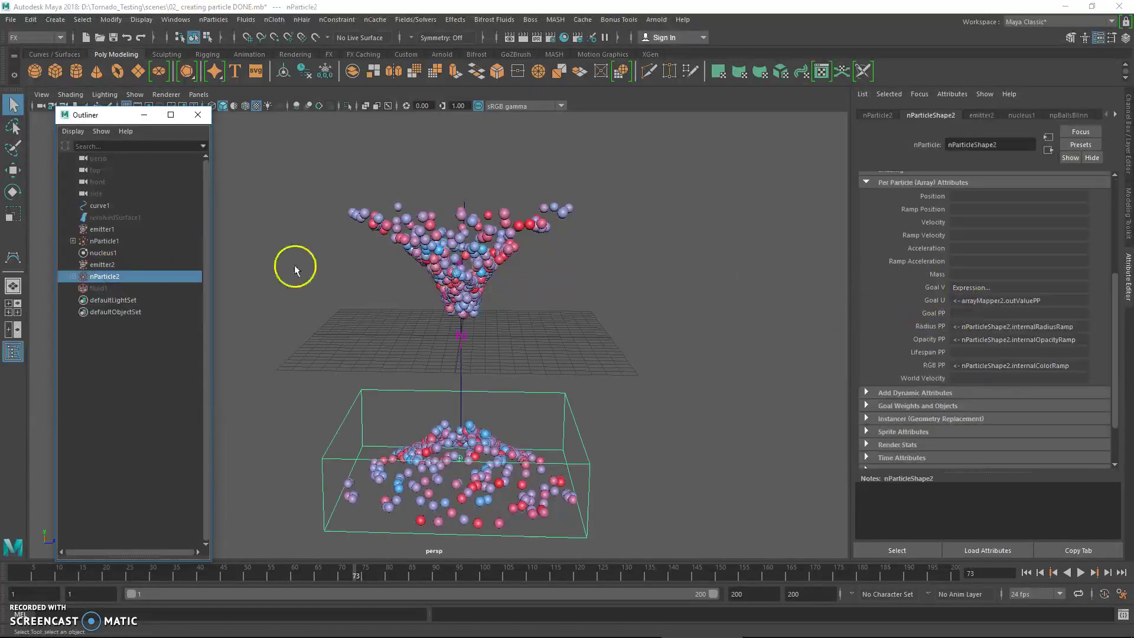
{"action": "left_click", "coordinate": [106, 265]}
{"action": "left_click", "coordinate": [954, 309]}
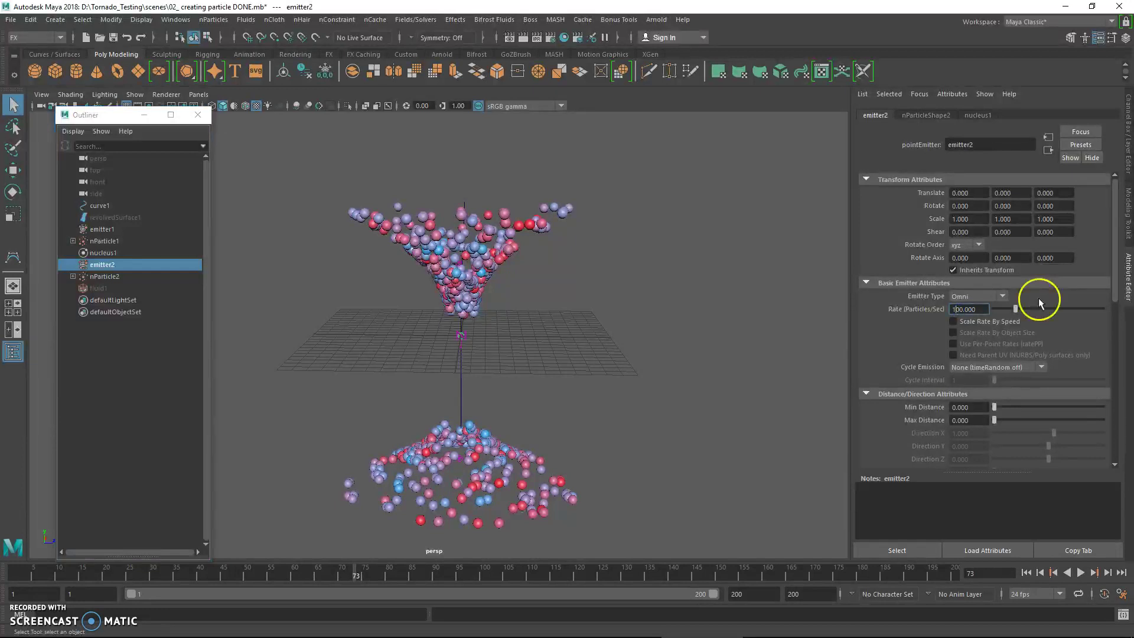
Replay the particle simulation from frame 1 to check the coverage of the denser particles
{"action": "left_click", "coordinate": [1026, 573]}
{"action": "left_click", "coordinate": [1081, 573]}
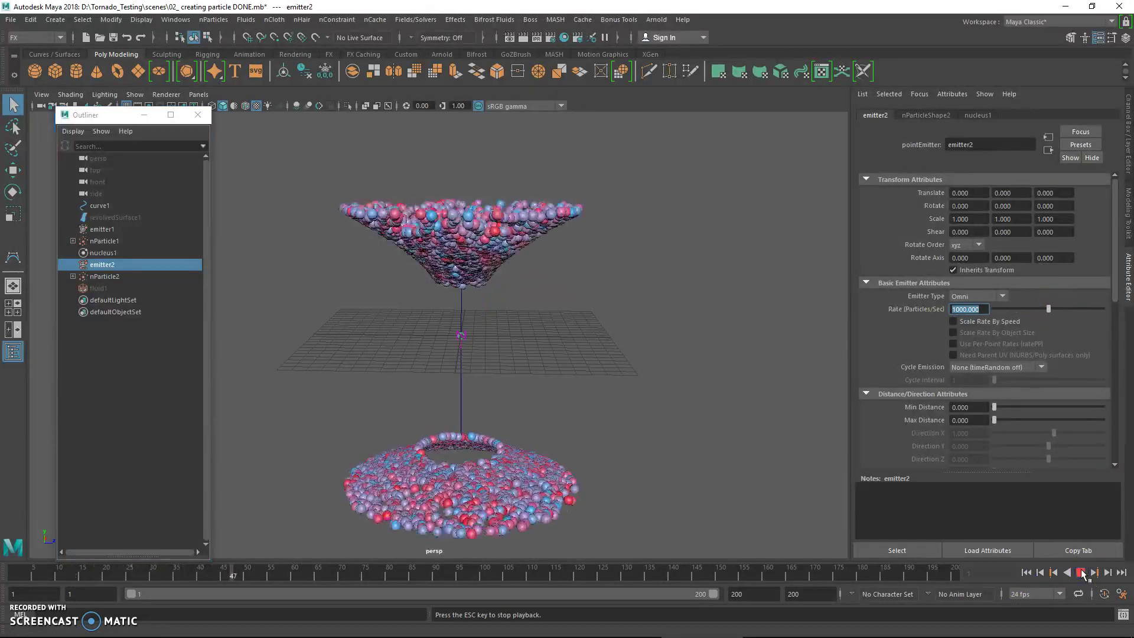
{"action": "left_click", "coordinate": [1027, 573]}
{"action": "left_click", "coordinate": [1082, 573]}
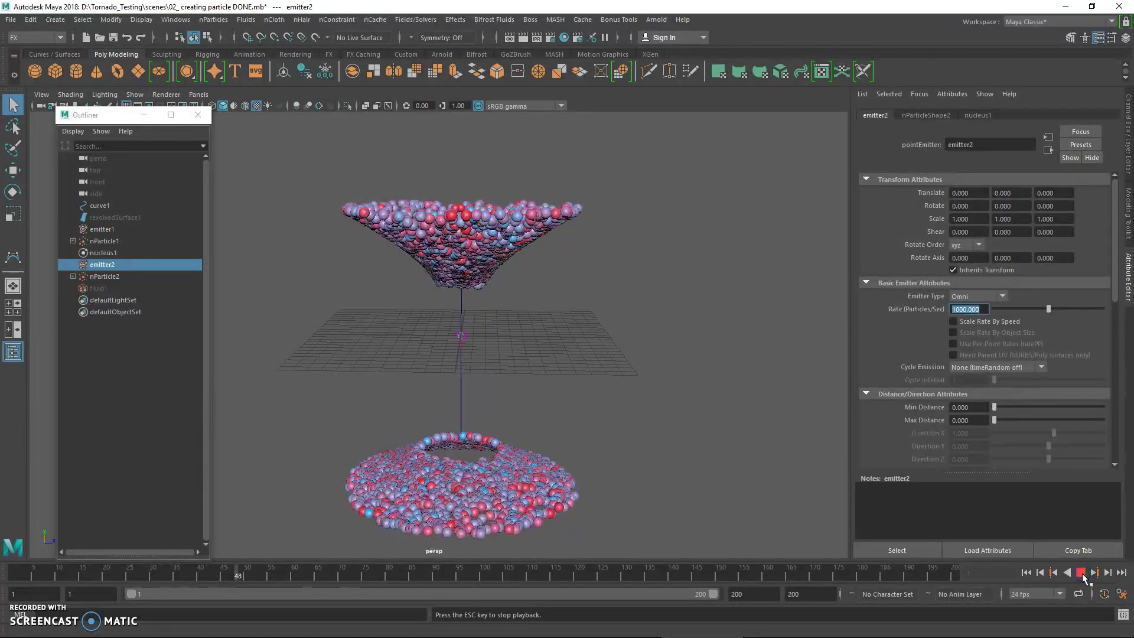
{"action": "left_click", "coordinate": [1081, 573]}
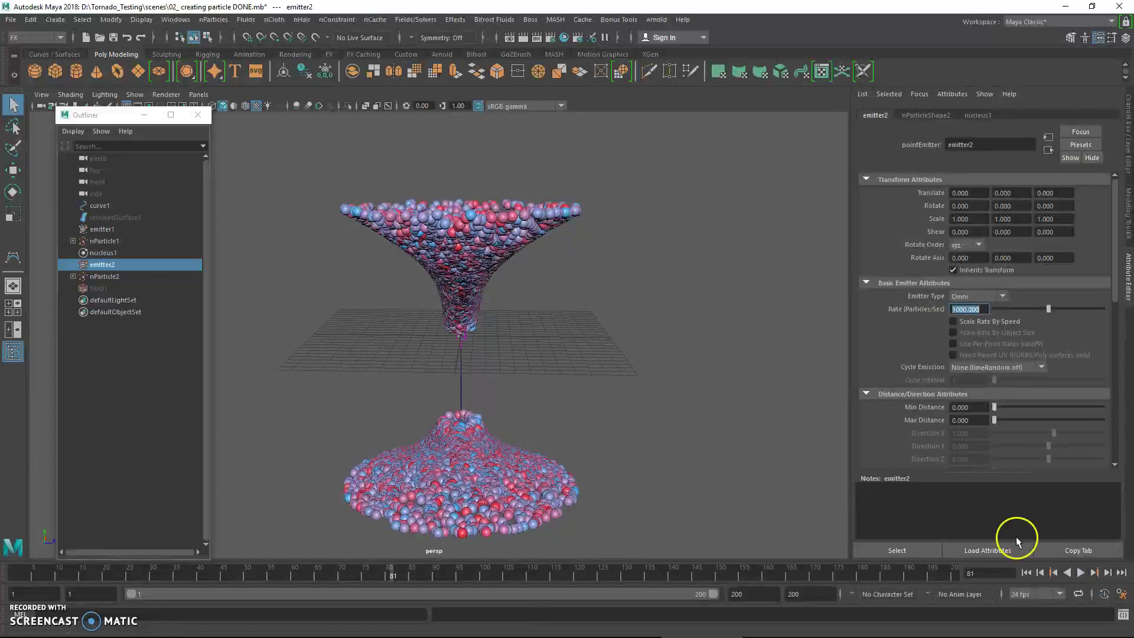
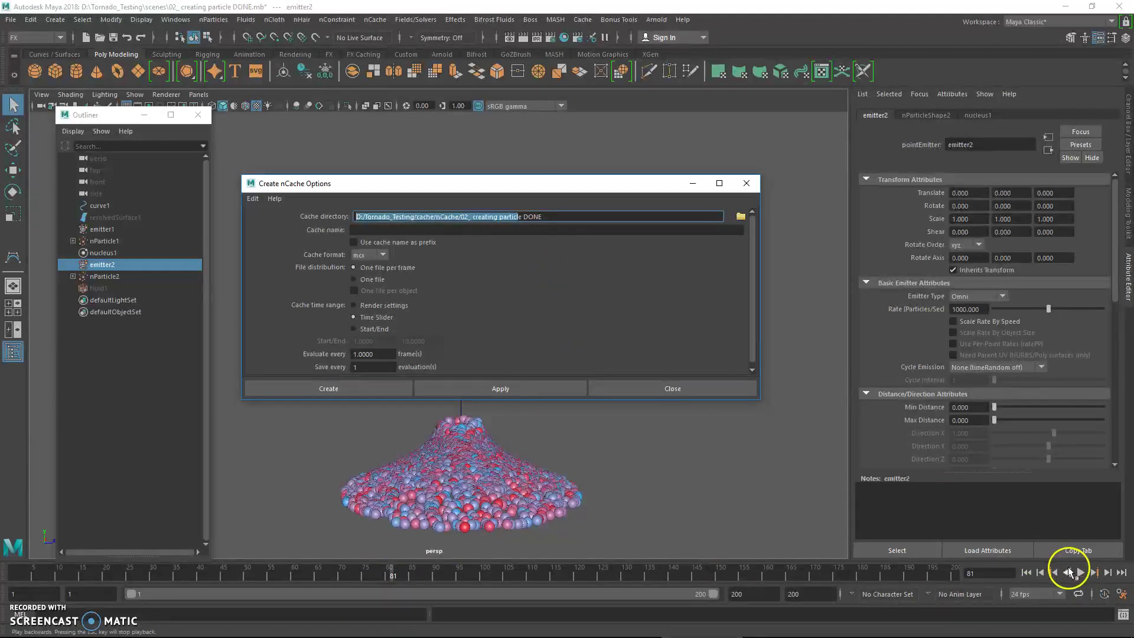
Set the nCache directory to D:/Tornado_Testing/cache/nCache/Particle_02 and the cache name to nParticle_02
{"action": "left_click", "coordinate": [579, 217]}
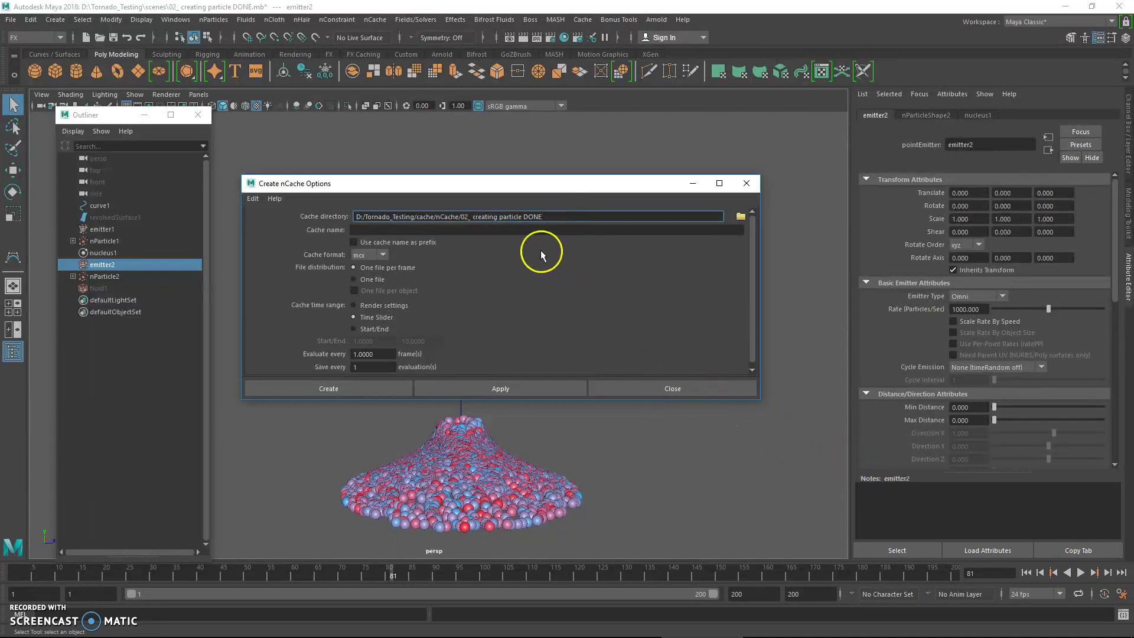
{"action": "left_click_drag", "start_coordinate": [463, 217], "coordinate": [589, 221]}
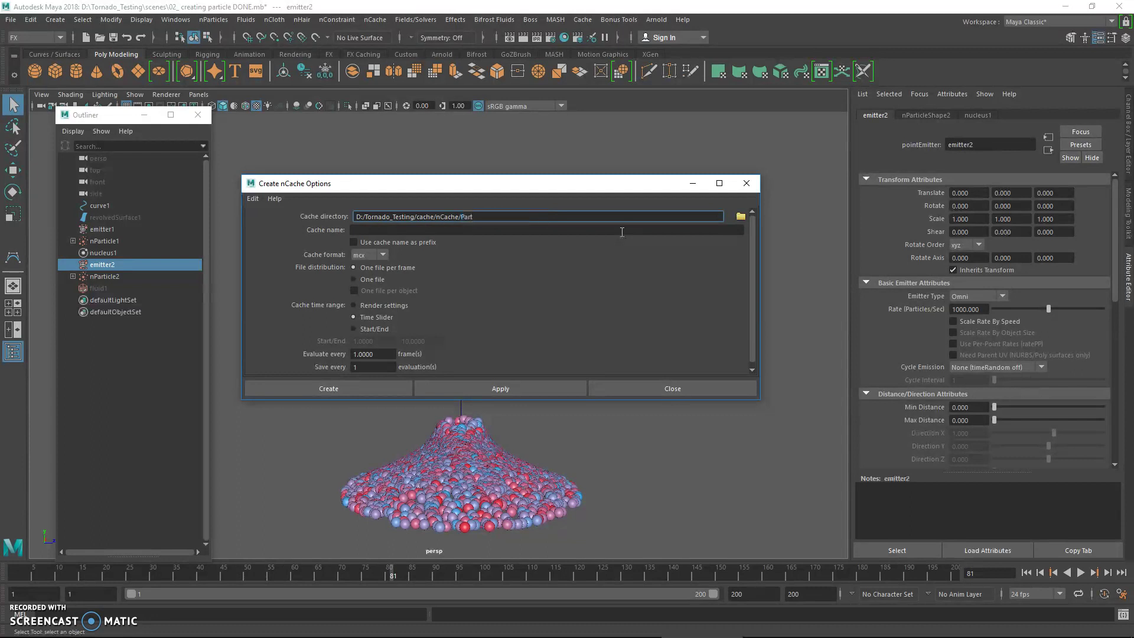
{"action": "left_click", "coordinate": [586, 230]}
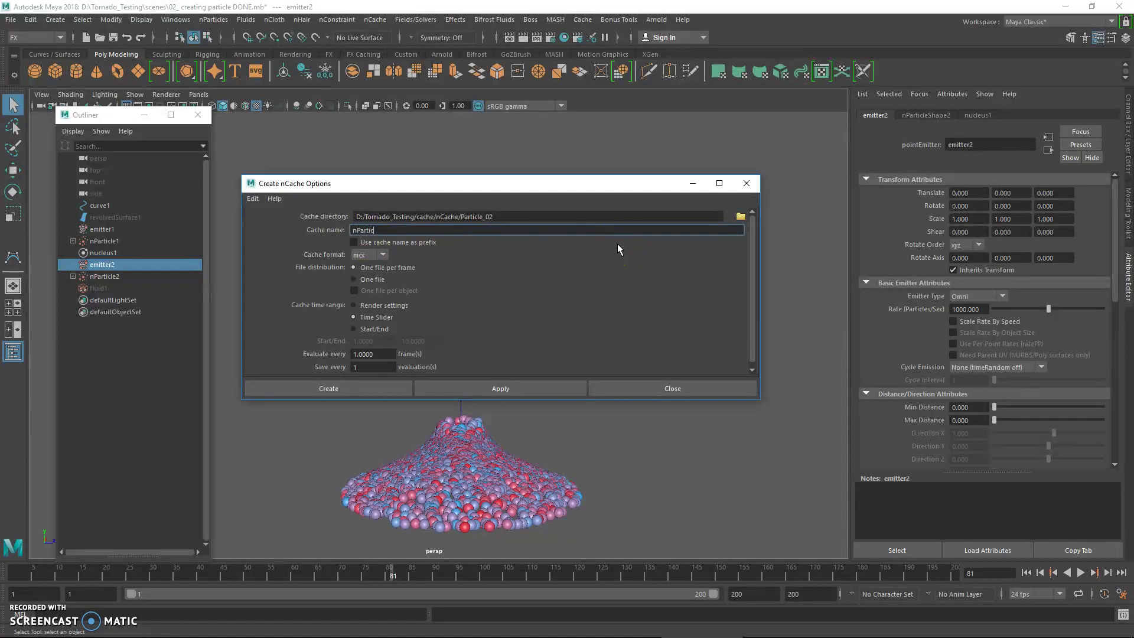
{"action": "type", "text": "nParticle_02"}
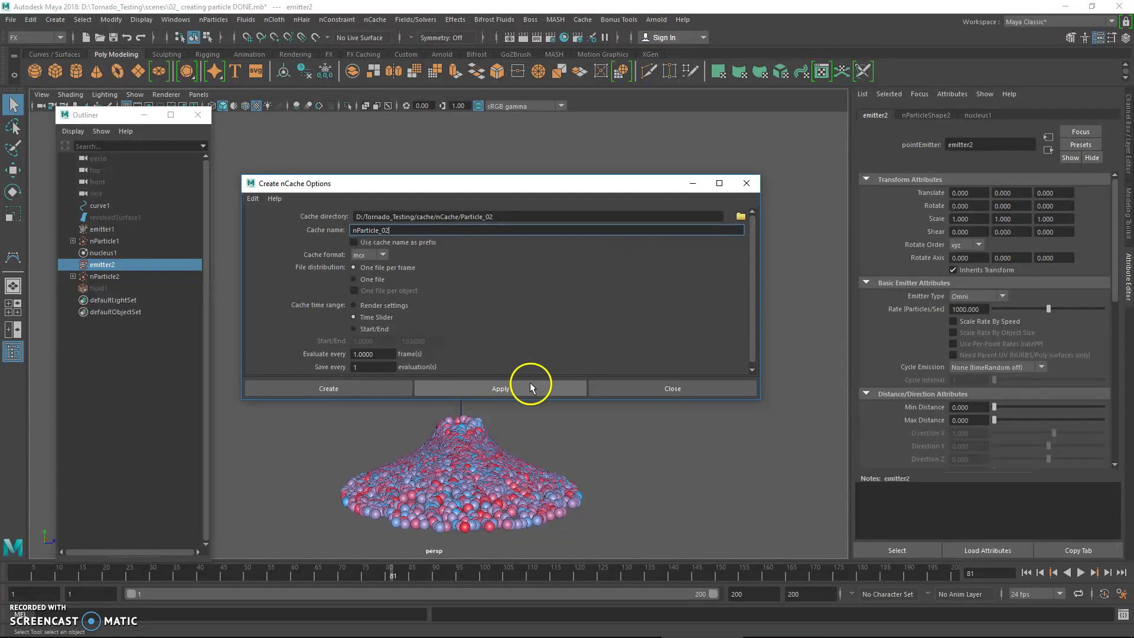
{"action": "left_click_drag", "start_coordinate": [534, 183], "coordinate": [749, 160]}
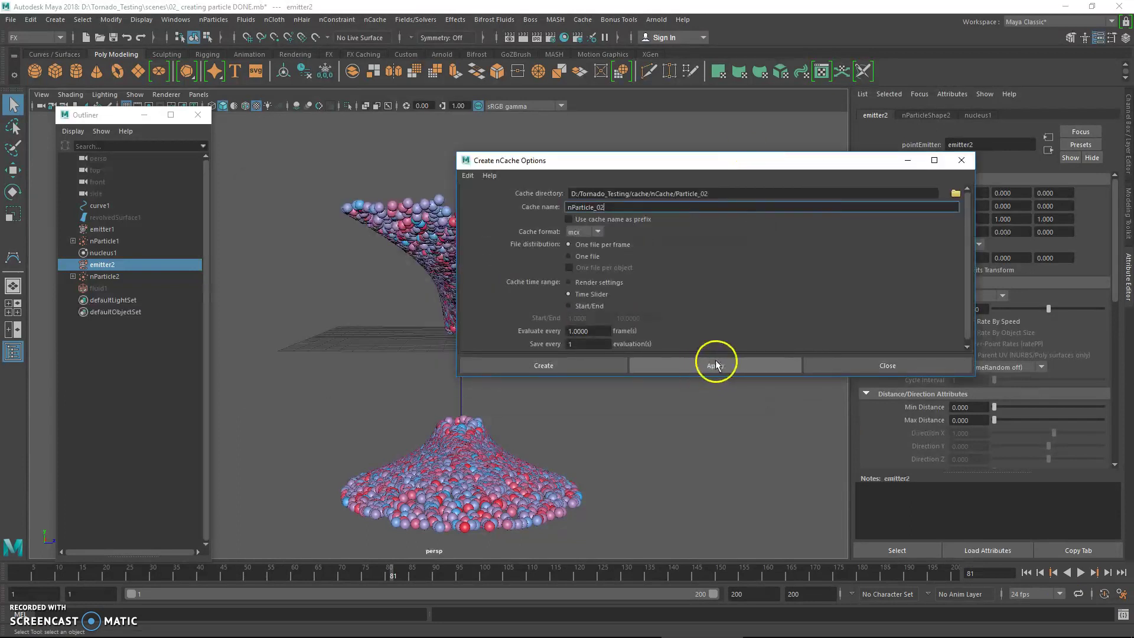
Create the nCache for nParticle1 and nParticle2 over the time slider range
{"action": "left_click", "coordinate": [126, 242]}
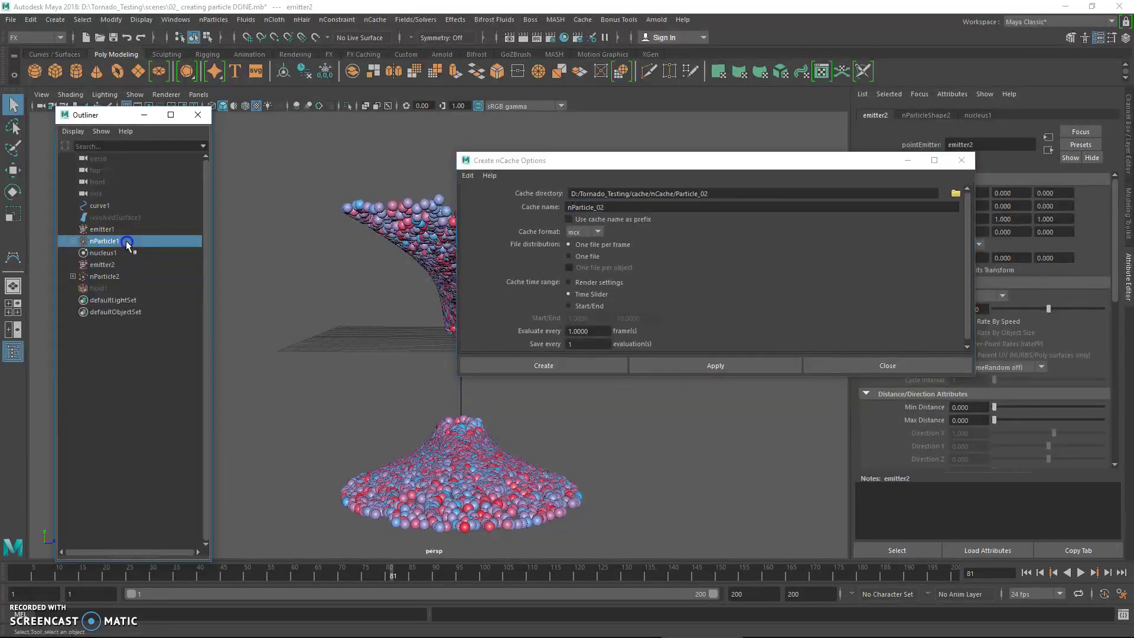
{"action": "left_click", "coordinate": [106, 276], "text": "ctrl"}
{"action": "left_click", "coordinate": [712, 366]}
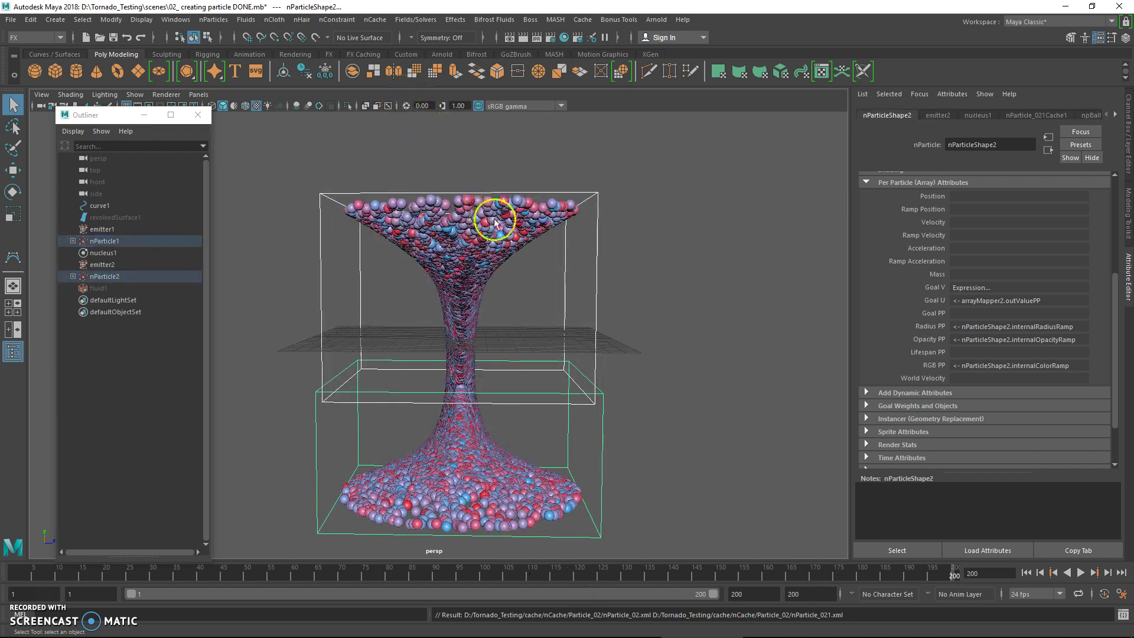
Play back and scrub through the timeline to check the cached particle simulation
{"action": "left_click", "coordinate": [1067, 573]}
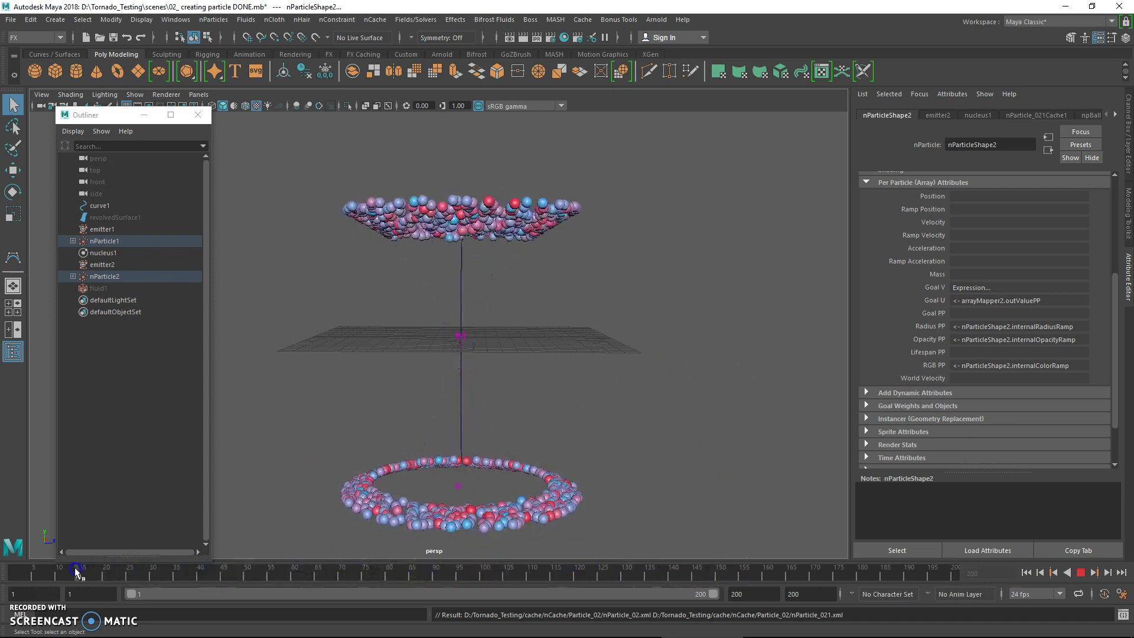
{"action": "left_click_drag", "start_coordinate": [500, 582], "coordinate": [230, 568]}
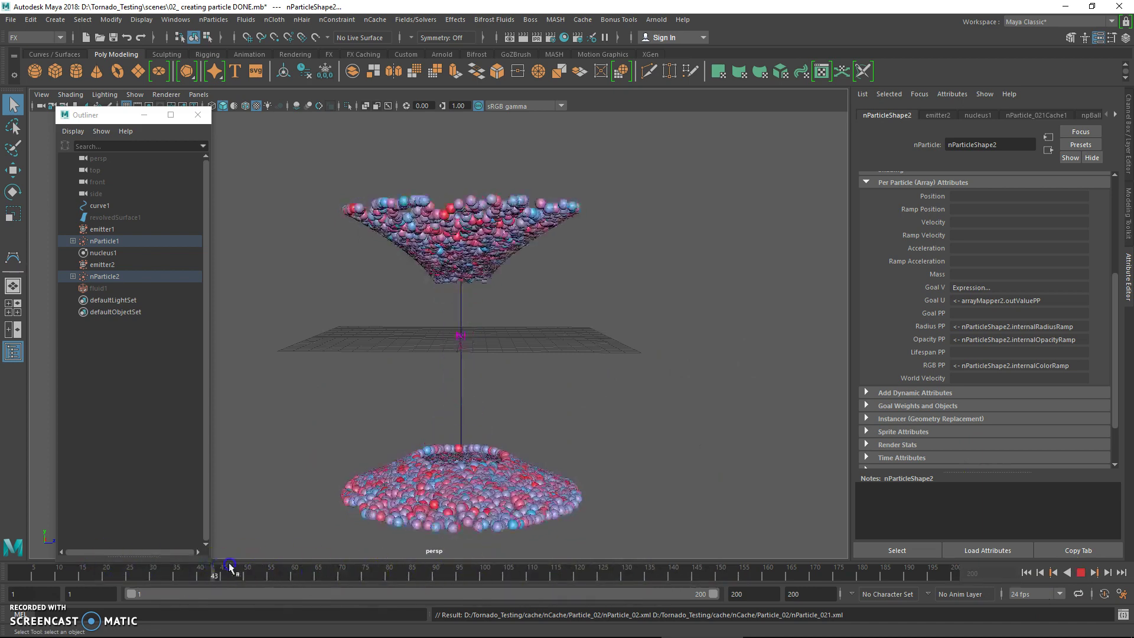
{"action": "mouse_move", "coordinate": [320, 571]}
{"action": "left_mouse_down"}
{"action": "mouse_move", "coordinate": [638, 562]}
{"action": "mouse_move", "coordinate": [268, 558]}
{"action": "mouse_move", "coordinate": [750, 562]}
{"action": "mouse_move", "coordinate": [784, 574]}
{"action": "mouse_move", "coordinate": [310, 548]}
{"action": "mouse_move", "coordinate": [560, 484]}
{"action": "mouse_move", "coordinate": [383, 551]}
{"action": "left_mouse_up"}
{"action": "left_click", "coordinate": [1081, 572]}
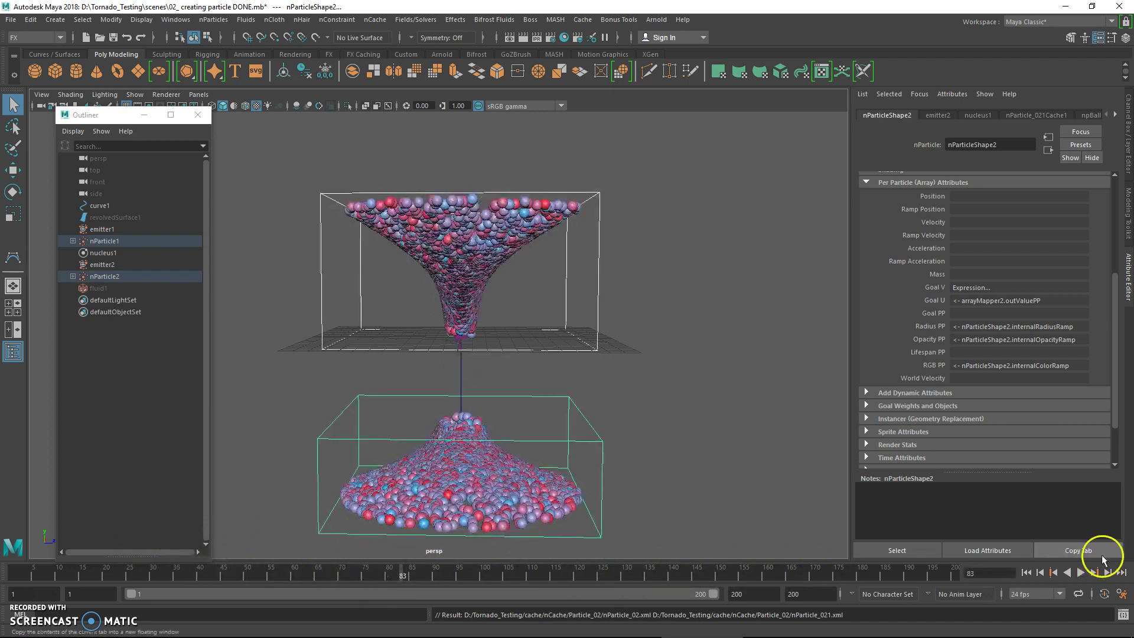
Hide nParticle1 and nParticle2 and show the fluid1 container
{"action": "left_click", "coordinate": [140, 241]}
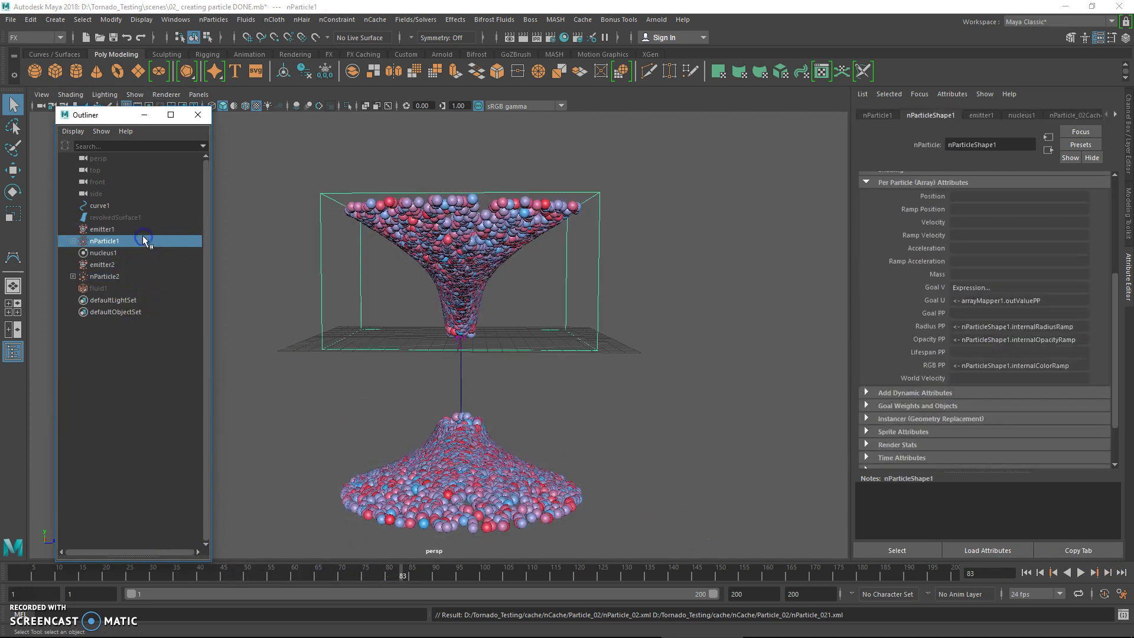
{"action": "key", "text": "h"}
{"action": "left_click", "coordinate": [127, 277]}
{"action": "key", "text": "h"}
{"action": "left_click", "coordinate": [127, 288]}
{"action": "key", "text": "h"}
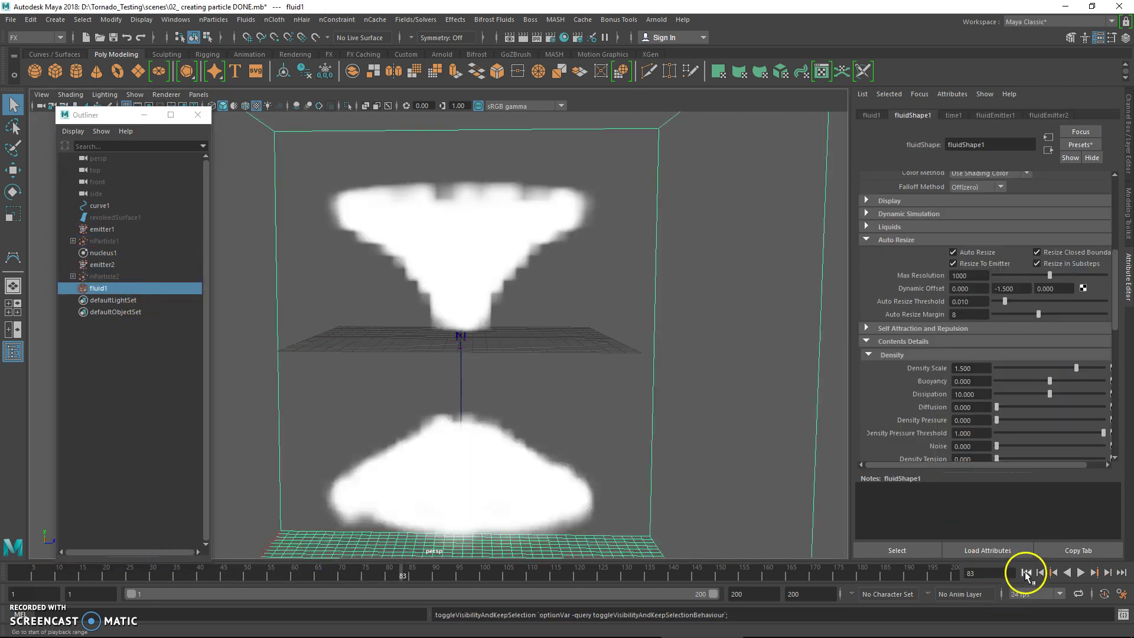
Replay the fluid simulation from frame 1 to check how it follows the cached particles
{"action": "left_click", "coordinate": [1026, 573]}
{"action": "left_click", "coordinate": [1082, 573]}
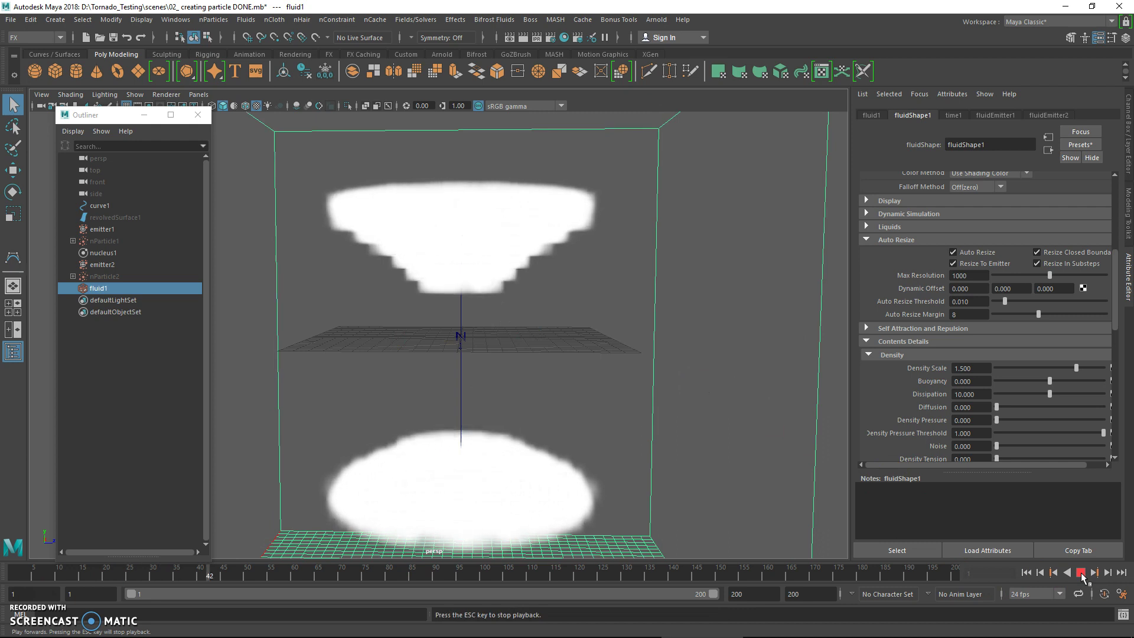
{"action": "left_click", "coordinate": [1082, 572]}
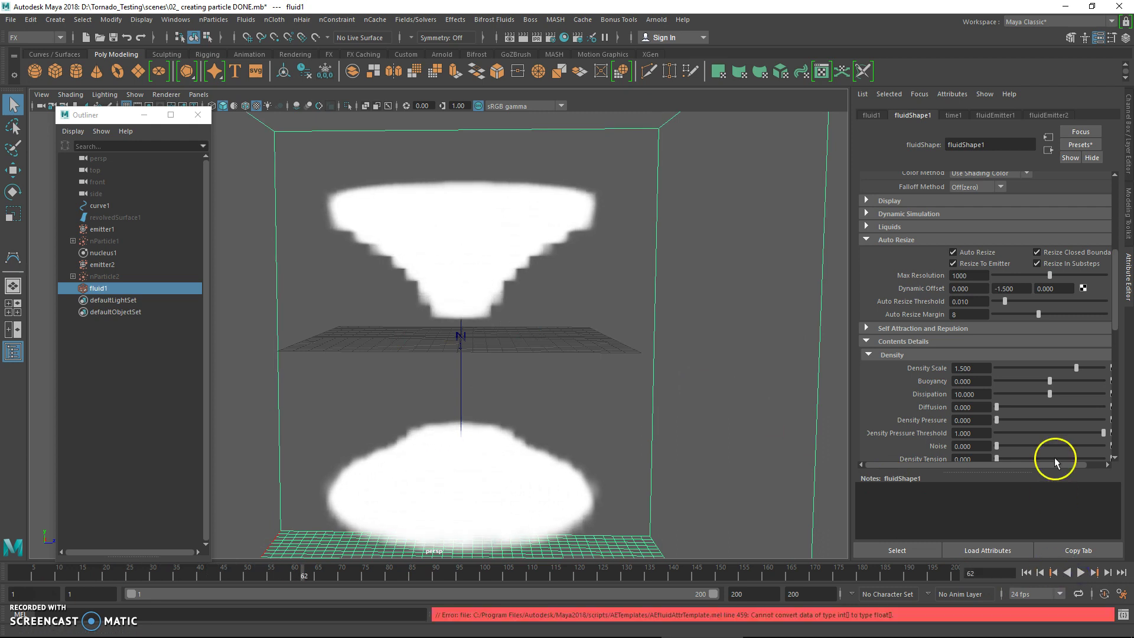
Enable Use Distance on fluidEmitter2 with a Max Distance of 0.5
{"action": "left_click", "coordinate": [995, 116]}
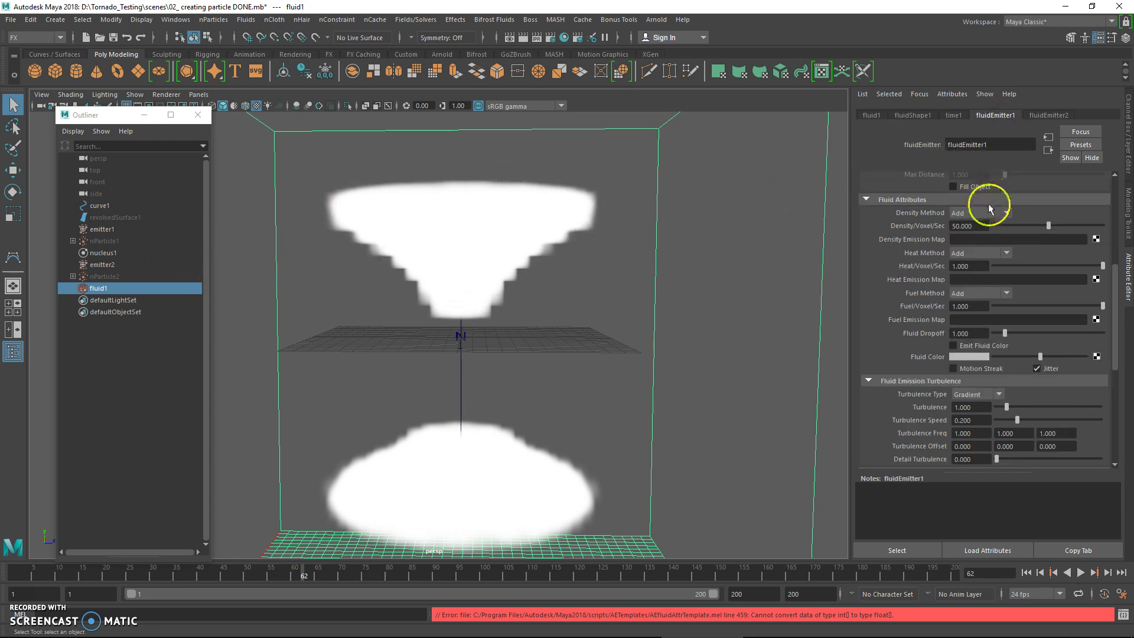
{"action": "scroll", "coordinate": [989, 215], "scroll_direction": "up", "scroll_amount": 4}
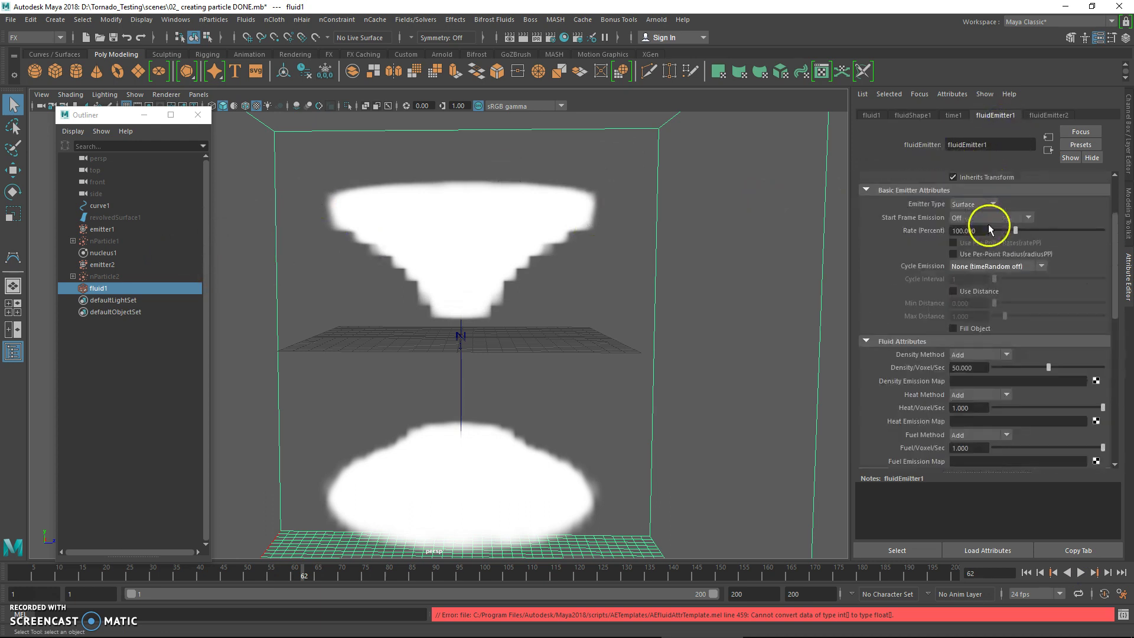
{"action": "left_click", "coordinate": [1048, 116]}
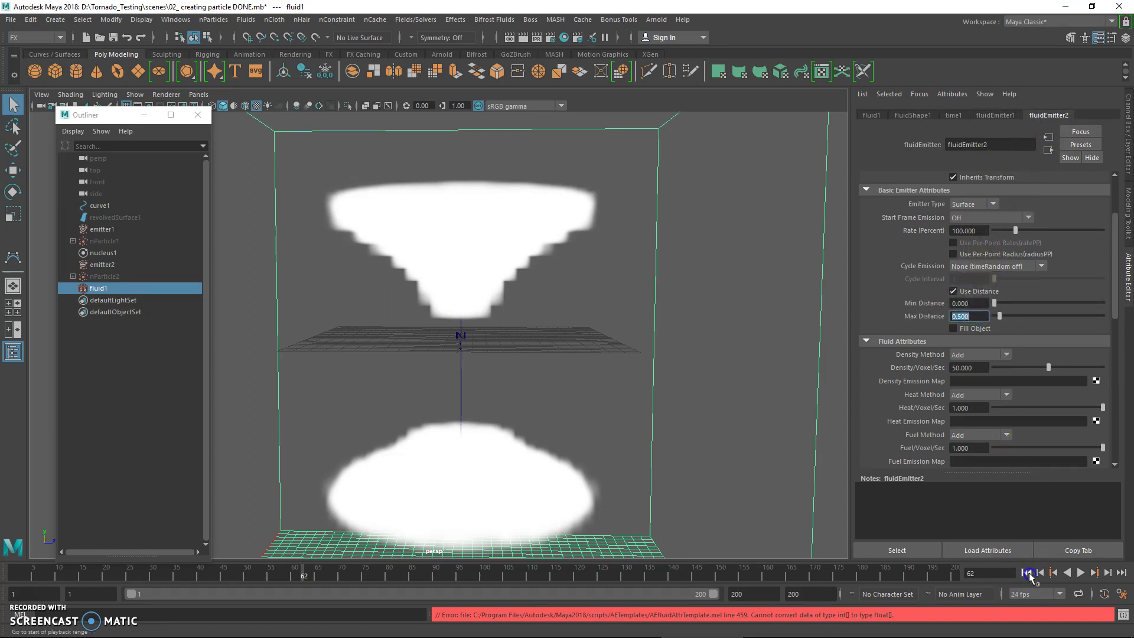
Replay the fluid simulation from frame 1 and examine the thickness of the tornado shape
{"action": "left_click", "coordinate": [1028, 573]}
{"action": "left_click", "coordinate": [1081, 573]}
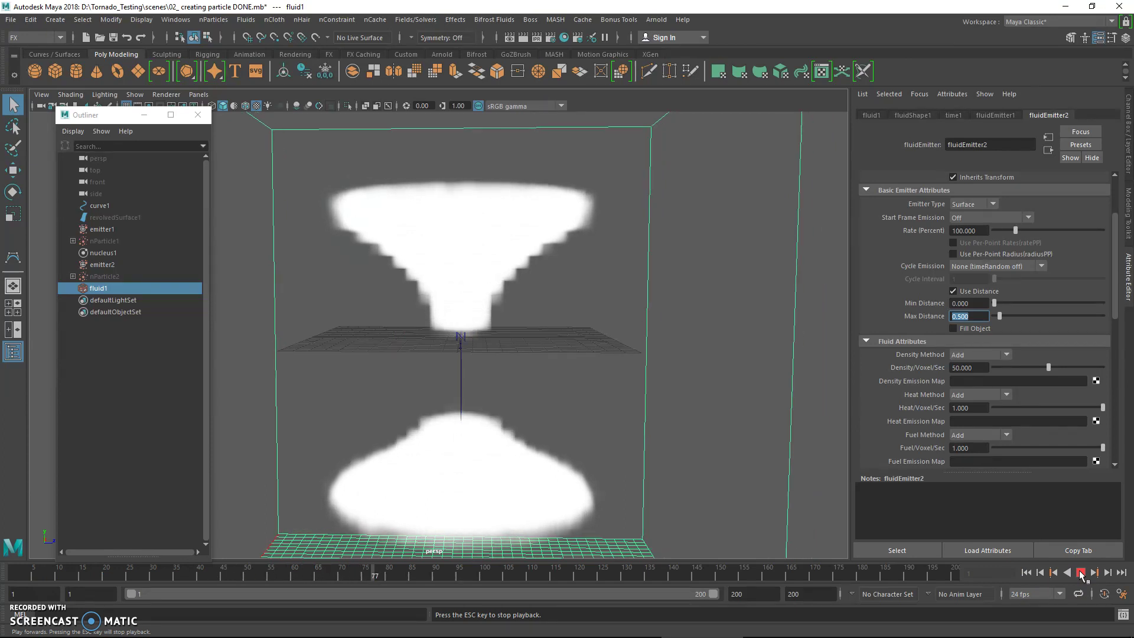
{"action": "left_click", "coordinate": [480, 294]}
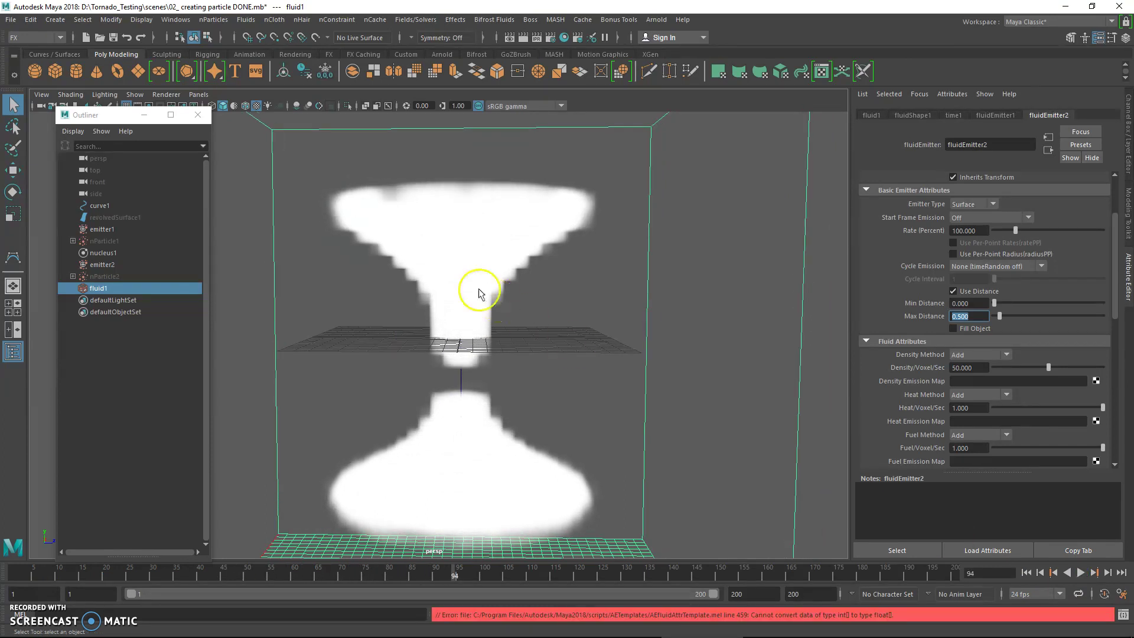
{"action": "left_click_drag", "start_coordinate": [522, 326], "coordinate": [601, 338], "text": "alt"}
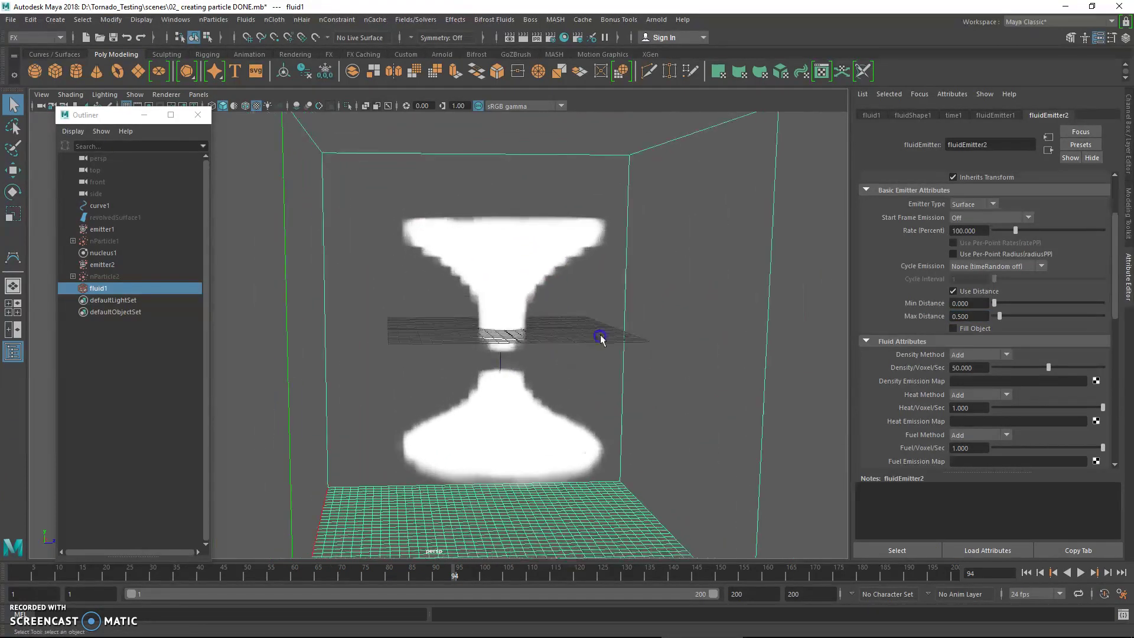
Show revolvedSurface1 and return the timeline to frame 1
{"action": "left_click", "coordinate": [153, 219]}
{"action": "key", "text": "h"}
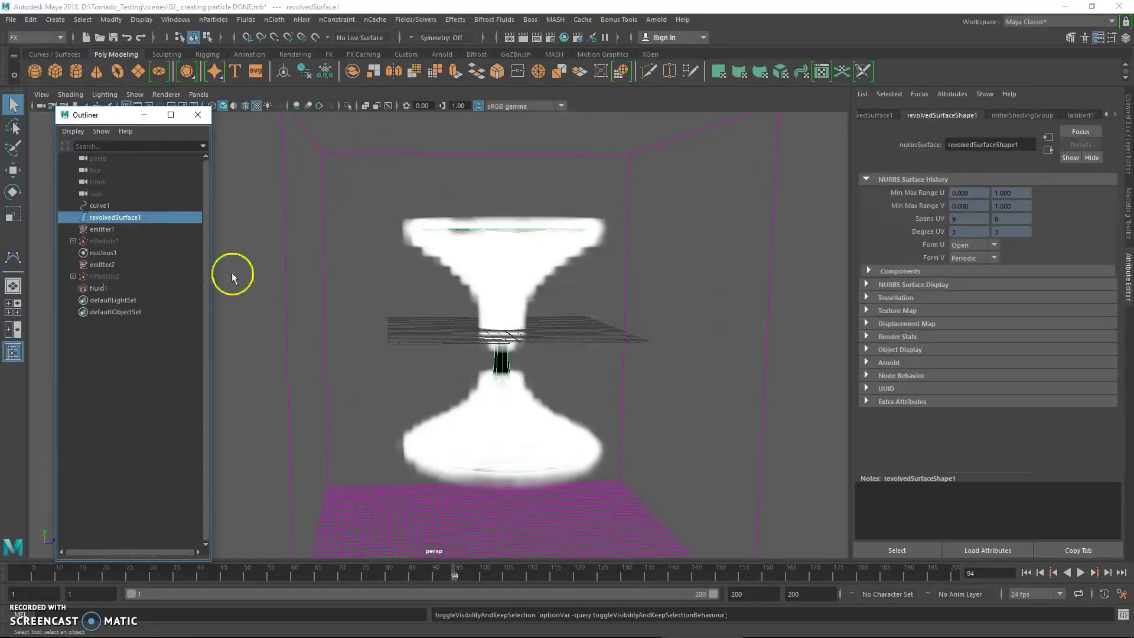
{"action": "left_click", "coordinate": [1027, 572]}
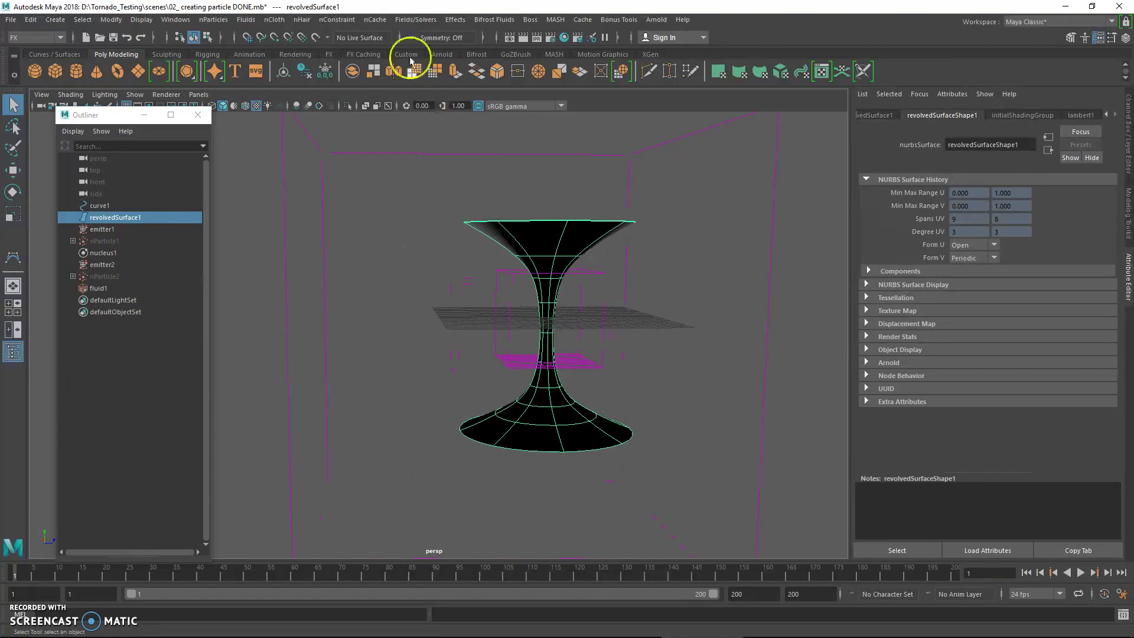
{"action": "left_click", "coordinate": [416, 19]}
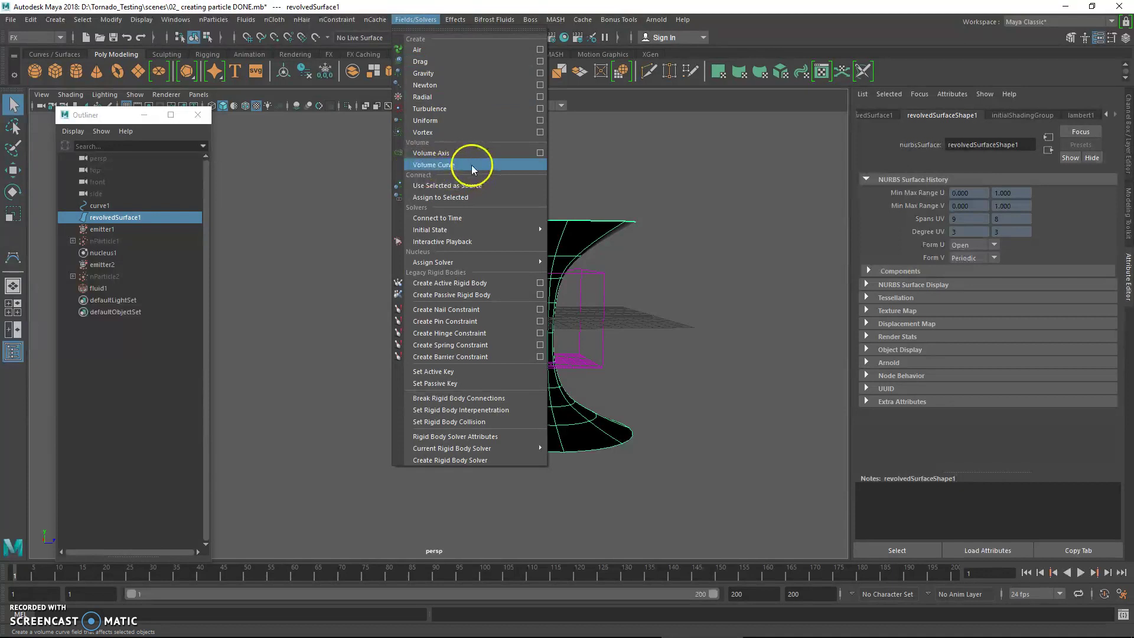
{"action": "left_click", "coordinate": [630, 165]}
{"action": "left_click", "coordinate": [226, 89]}
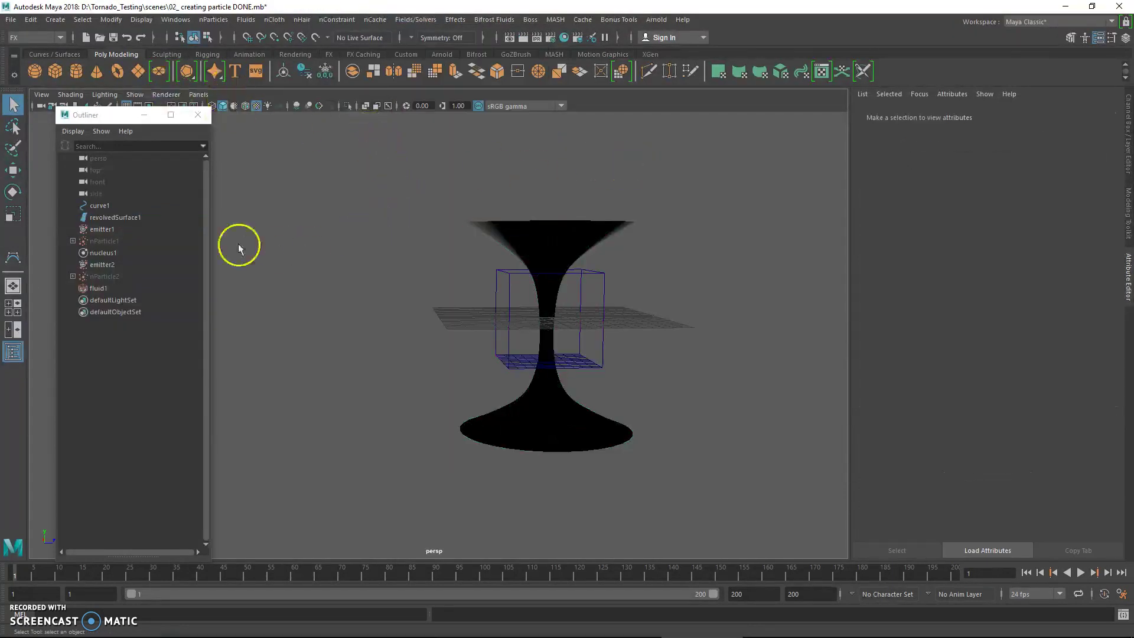
Switch to a maximized front view of the tornado surface
{"action": "left_click", "coordinate": [17, 309]}
{"action": "left_click", "coordinate": [241, 372]}
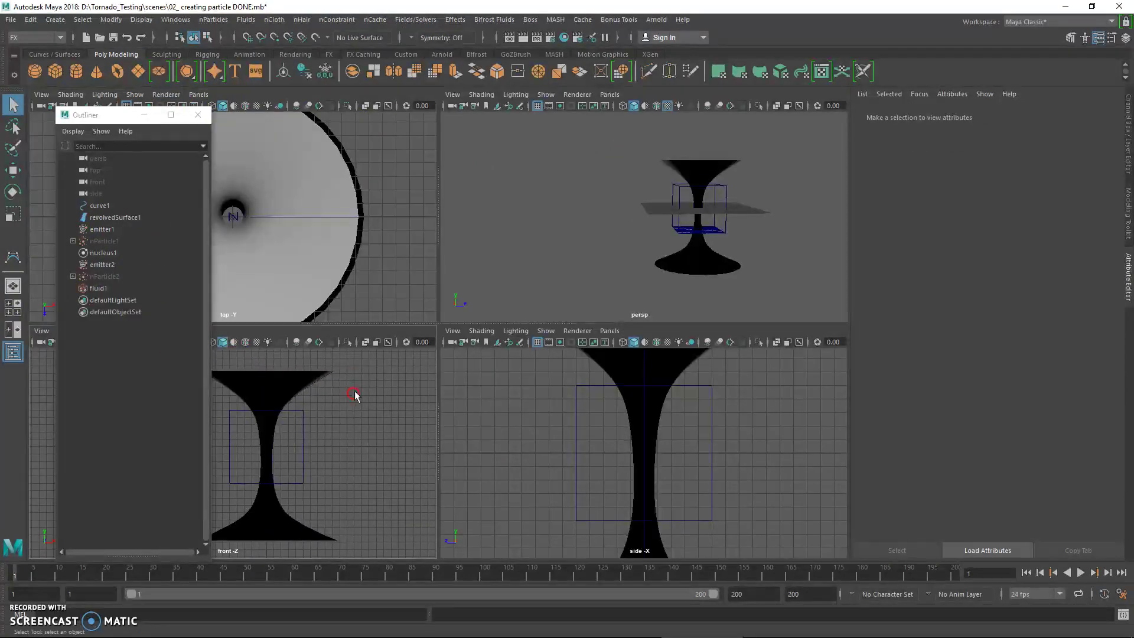
{"action": "key", "text": "space"}
{"action": "left_click", "coordinate": [466, 354]}
Draw a straight vertical CV curve along the tornado's central axis, from above the top rim to below the base, in wireframe display
{"action": "left_click", "coordinate": [55, 20]}
{"action": "mouse_move", "coordinate": [91, 110]}
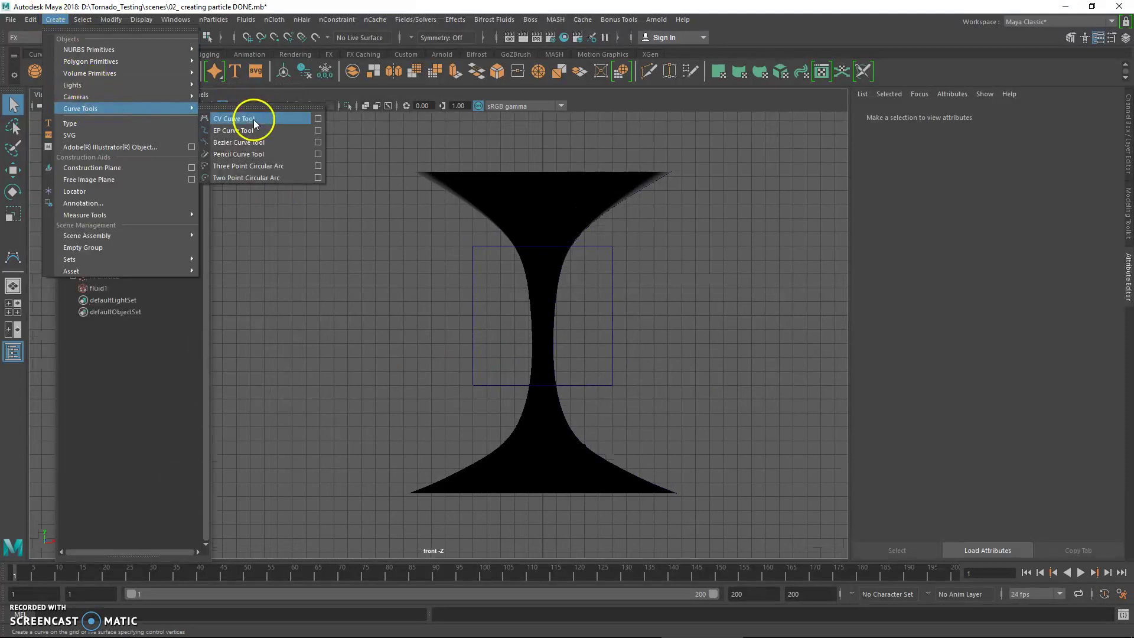
{"action": "left_click", "coordinate": [254, 119]}
{"action": "key", "text": "4"}
{"action": "right_click_drag", "start_coordinate": [510, 173], "coordinate": [481, 186], "text": "alt"}
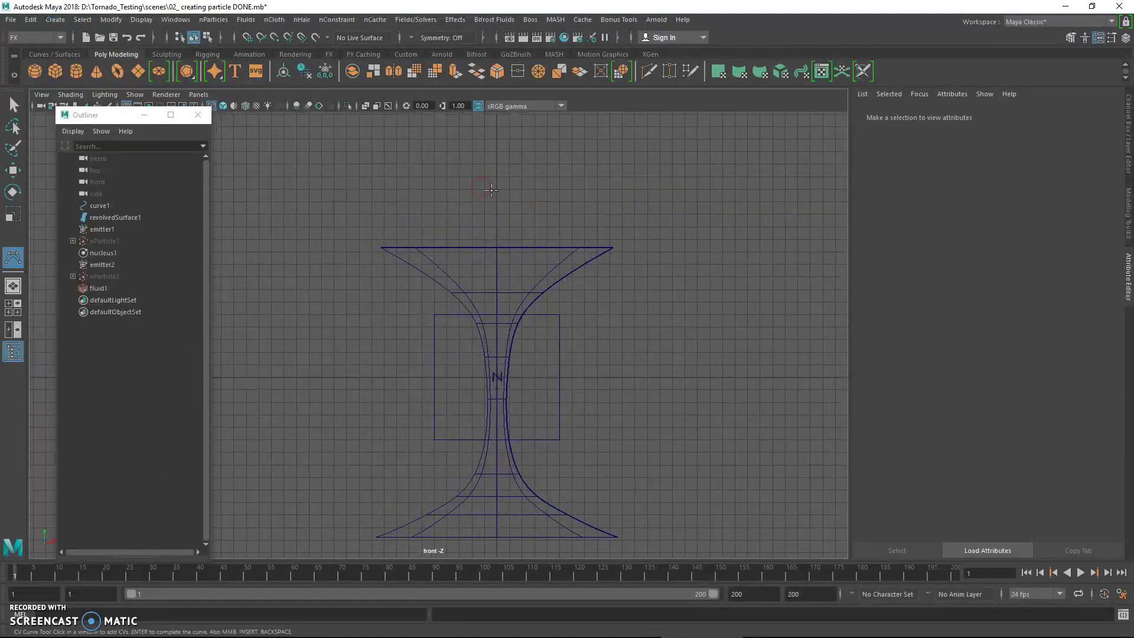
{"action": "right_click_drag", "start_coordinate": [519, 243], "coordinate": [469, 203], "text": "alt"}
{"action": "middle_click_drag", "start_coordinate": [468, 203], "coordinate": [507, 175], "text": "alt"}
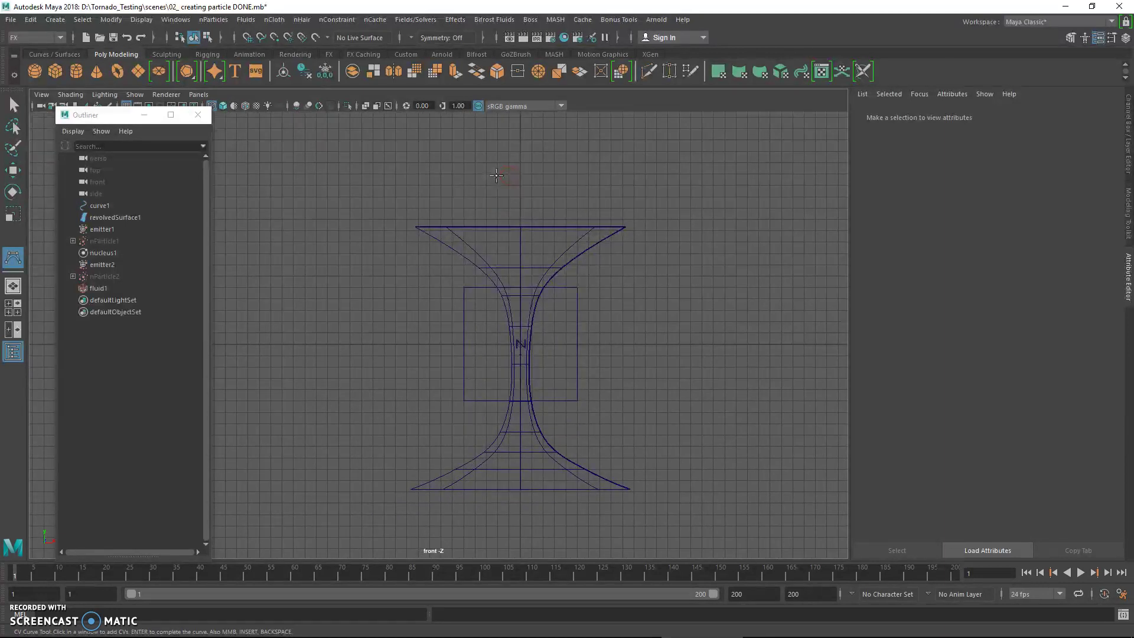
{"action": "left_click", "coordinate": [520, 196]}
{"action": "left_click", "coordinate": [520, 253]}
{"action": "left_click", "coordinate": [522, 294]}
{"action": "left_click", "coordinate": [522, 367]}
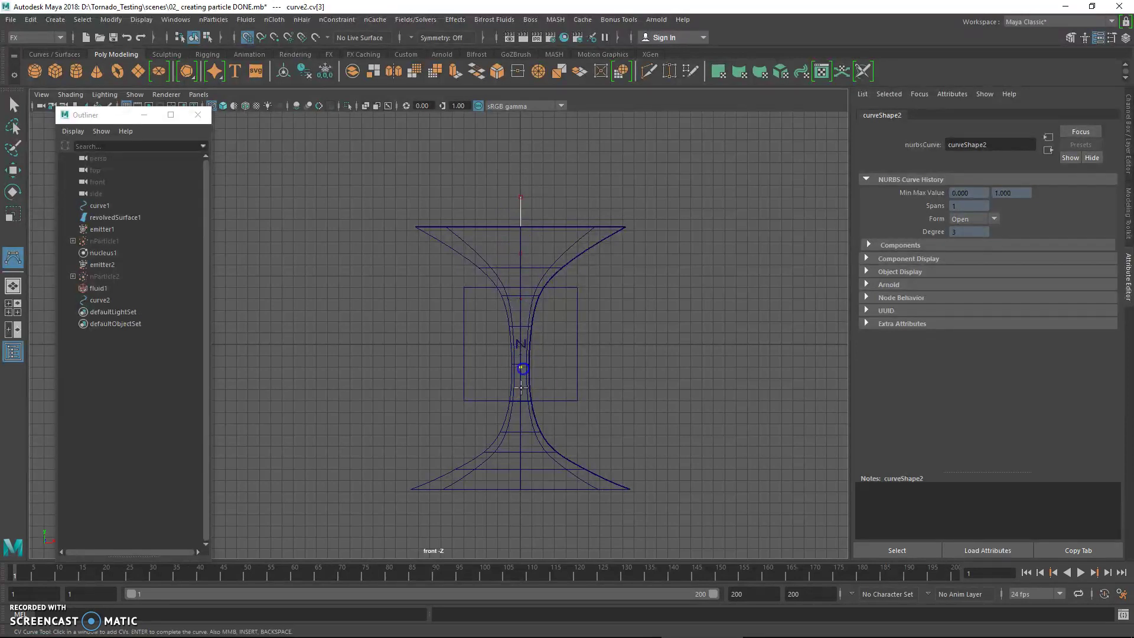
{"action": "left_click", "coordinate": [630, 488]}
{"action": "key", "text": "Return"}
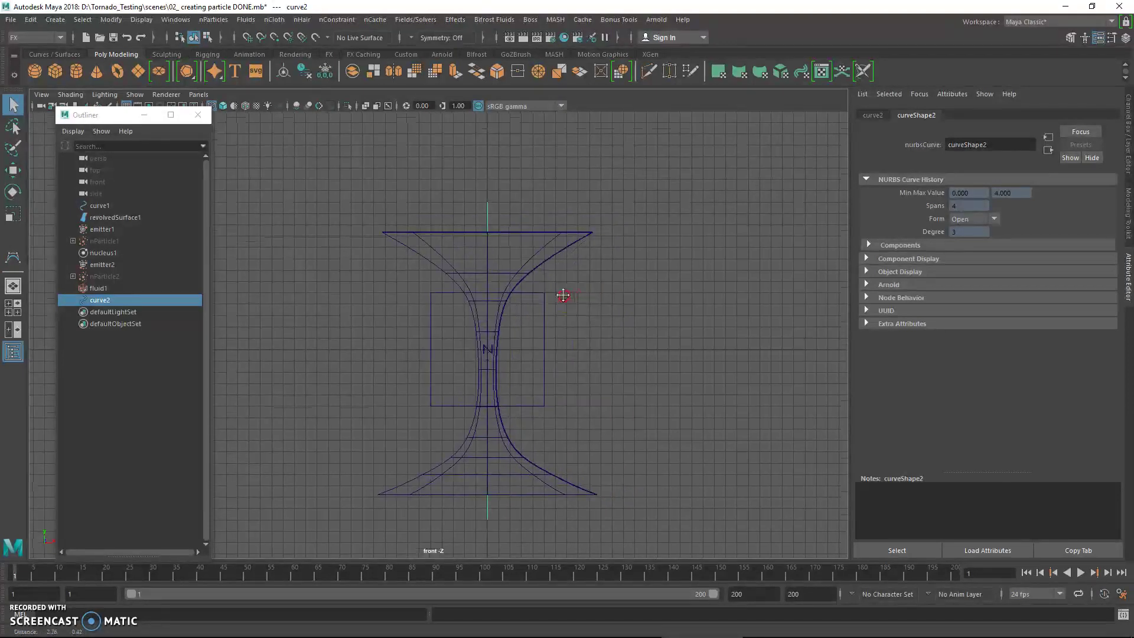
Inspect the new curve's position inside the revolved surface in the perspective view with wireframe display
{"action": "key", "text": "space"}
{"action": "left_click_drag", "start_coordinate": [689, 207], "coordinate": [664, 223], "text": "alt"}
{"action": "key", "text": "space"}
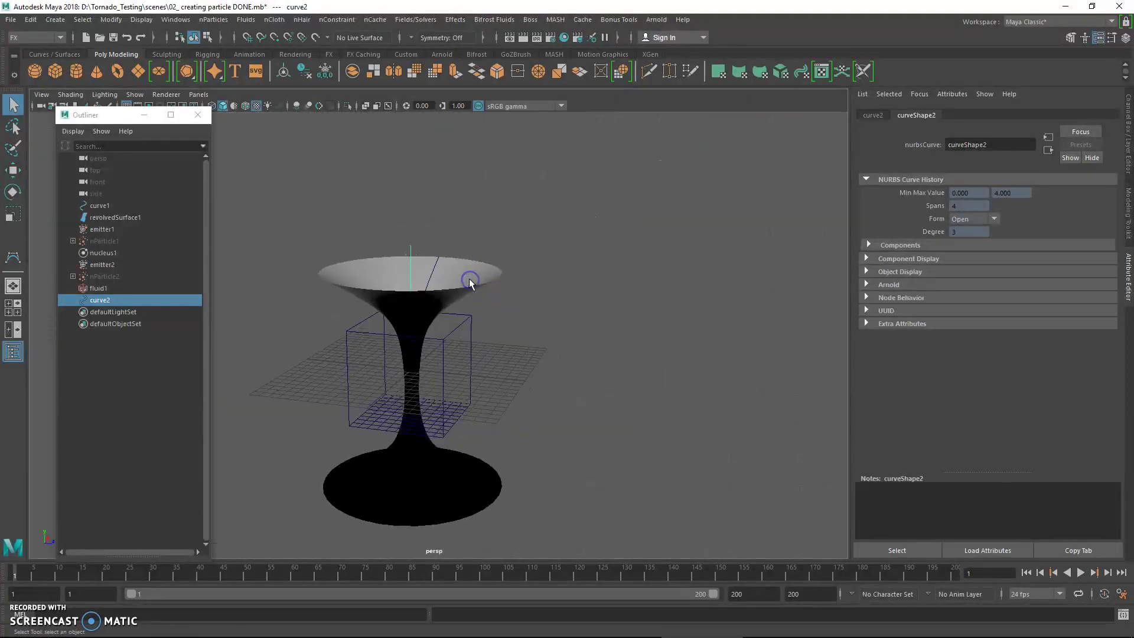
{"action": "key", "text": "4"}
{"action": "left_click_drag", "start_coordinate": [486, 269], "coordinate": [535, 295], "text": "alt"}
{"action": "key", "text": "ctrl+a"}
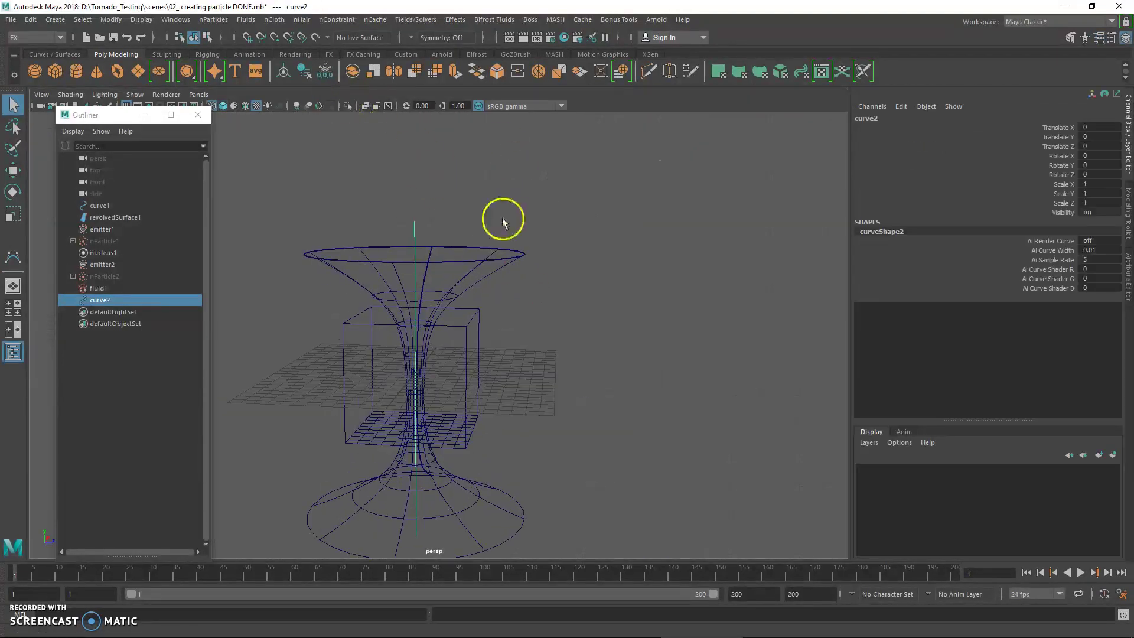
{"action": "left_click_drag", "start_coordinate": [502, 220], "coordinate": [520, 232], "text": "alt"}
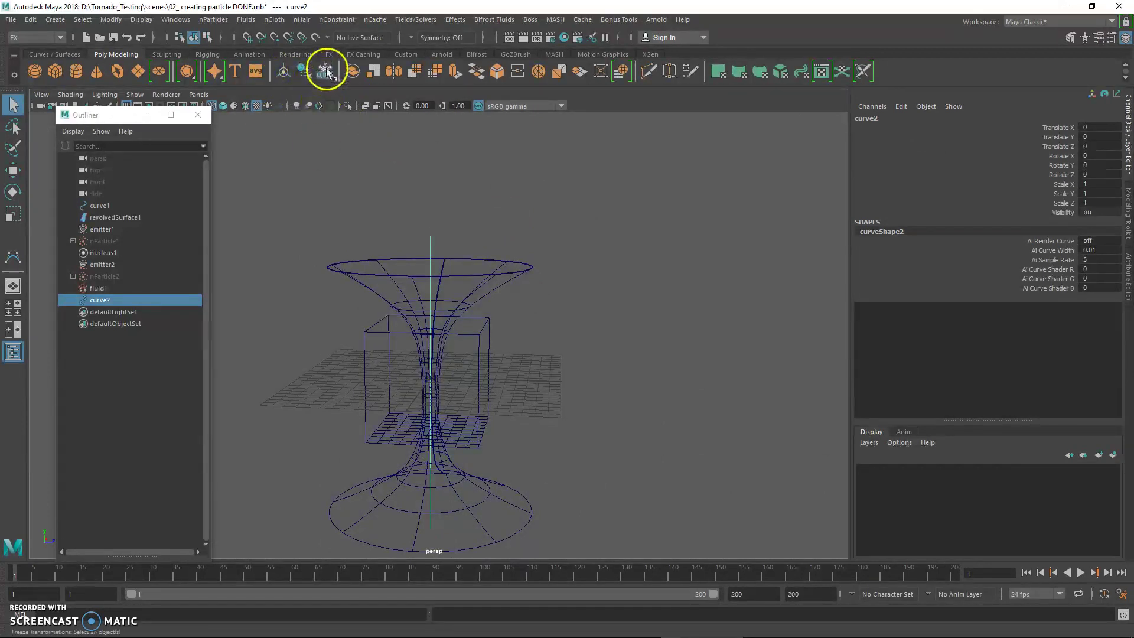
{"action": "key", "text": "w"}
{"action": "left_click_drag", "start_coordinate": [754, 430], "coordinate": [682, 395], "text": "alt"}
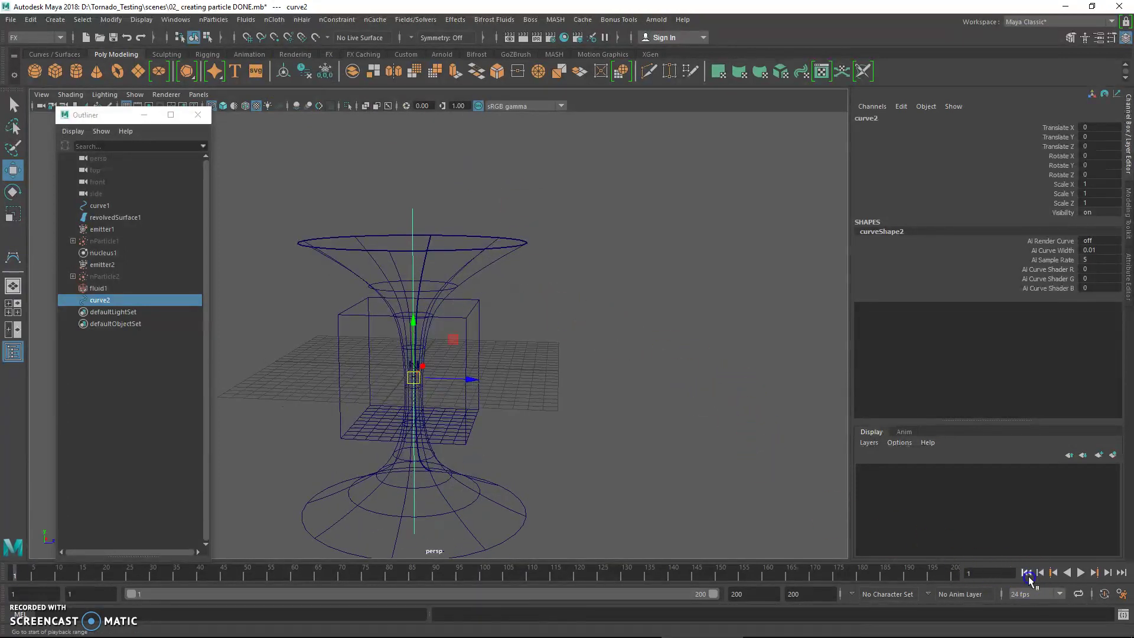
Play the fluid simulation with revolvedSurface1 hidden, and return to frame 1
{"action": "left_click", "coordinate": [1080, 573]}
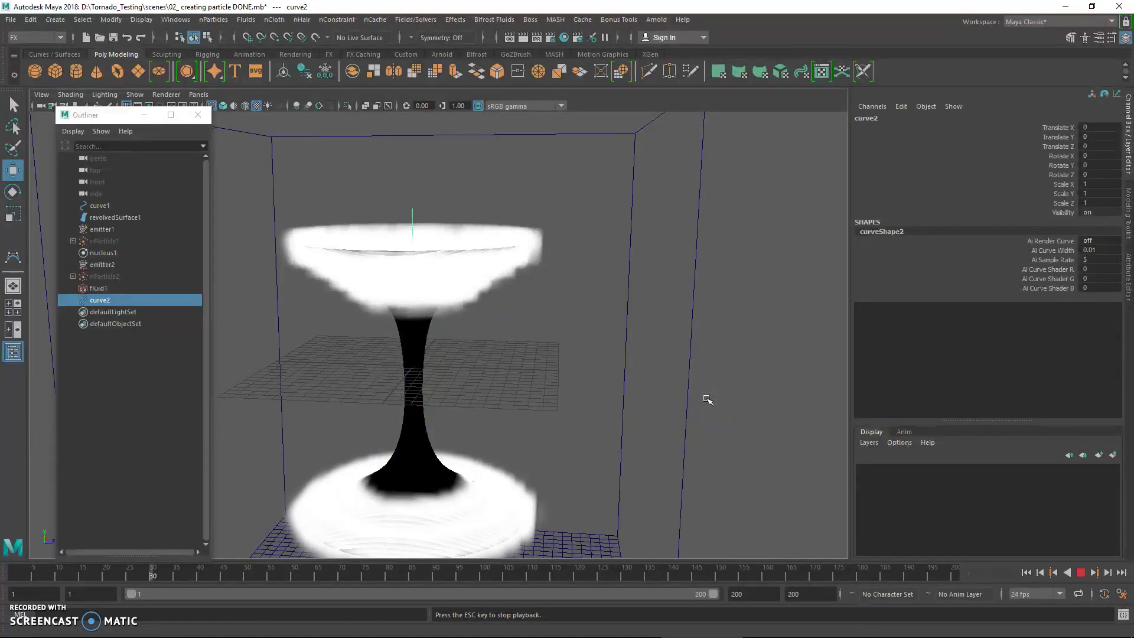
{"action": "left_click_drag", "start_coordinate": [701, 398], "coordinate": [712, 375], "text": "alt"}
{"action": "left_click", "coordinate": [155, 218]}
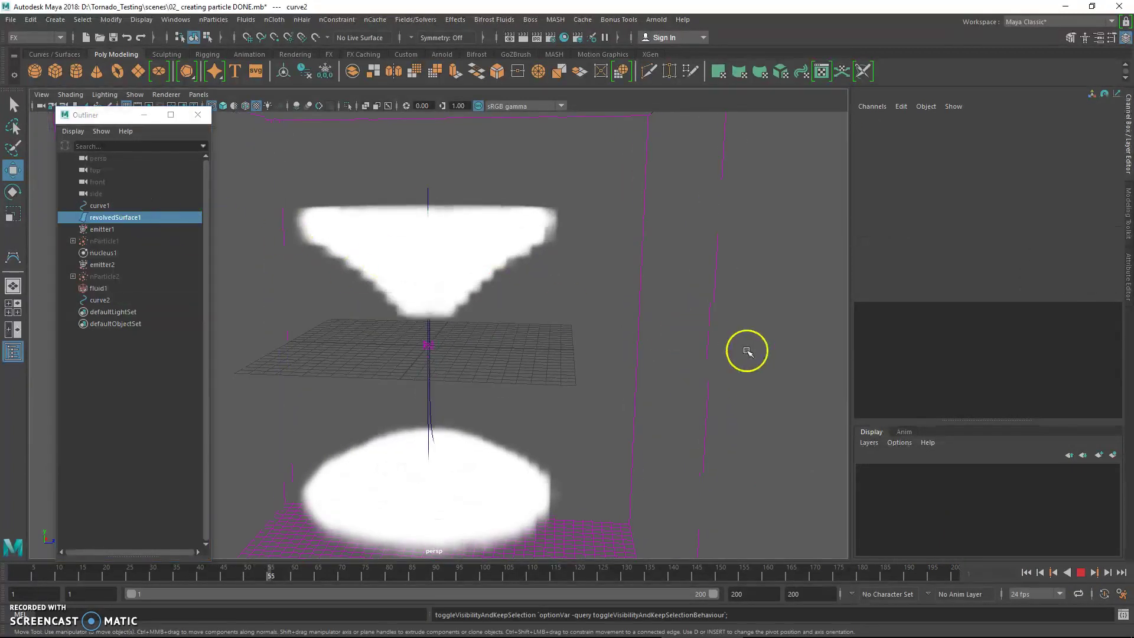
{"action": "left_click_drag", "start_coordinate": [784, 459], "coordinate": [623, 358], "text": "alt"}
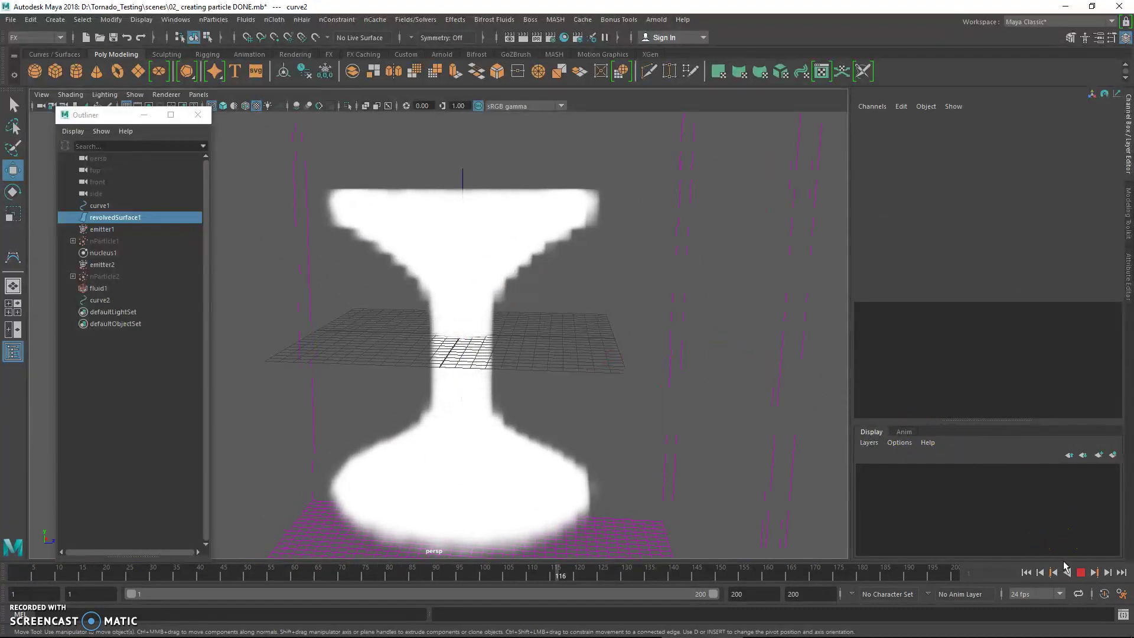
{"action": "left_click", "coordinate": [1082, 572]}
{"action": "left_click", "coordinate": [1026, 572]}
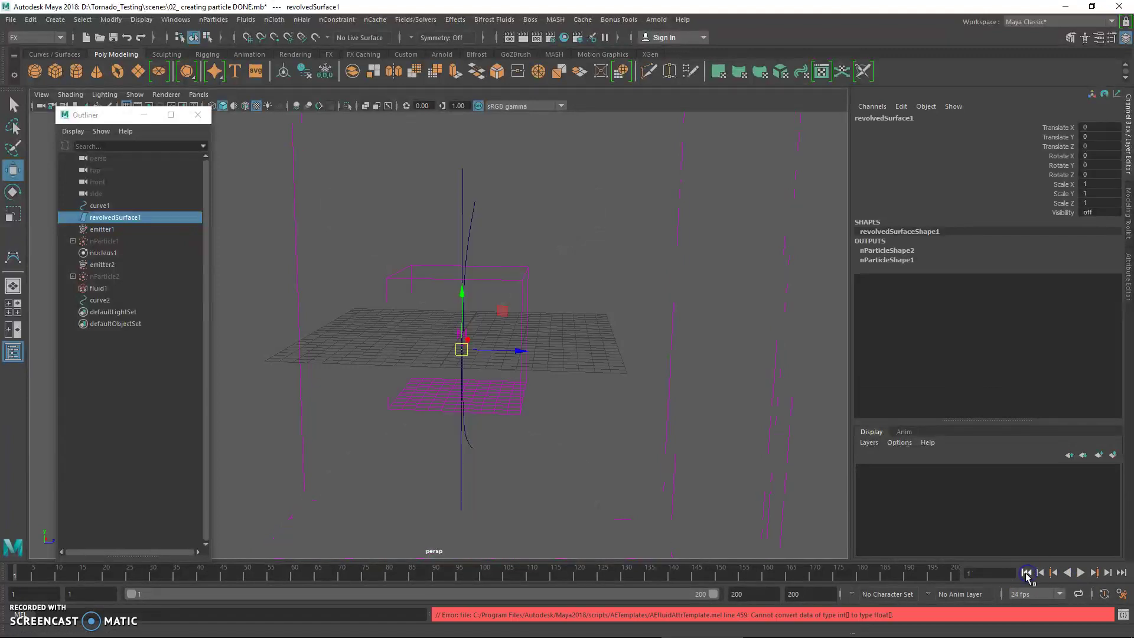
Create a Volume Curve field from the central curve2 and the fluid1 container
{"action": "left_click_drag", "start_coordinate": [542, 271], "coordinate": [522, 257], "text": "alt"}
{"action": "left_click_drag", "start_coordinate": [394, 172], "coordinate": [573, 229]}
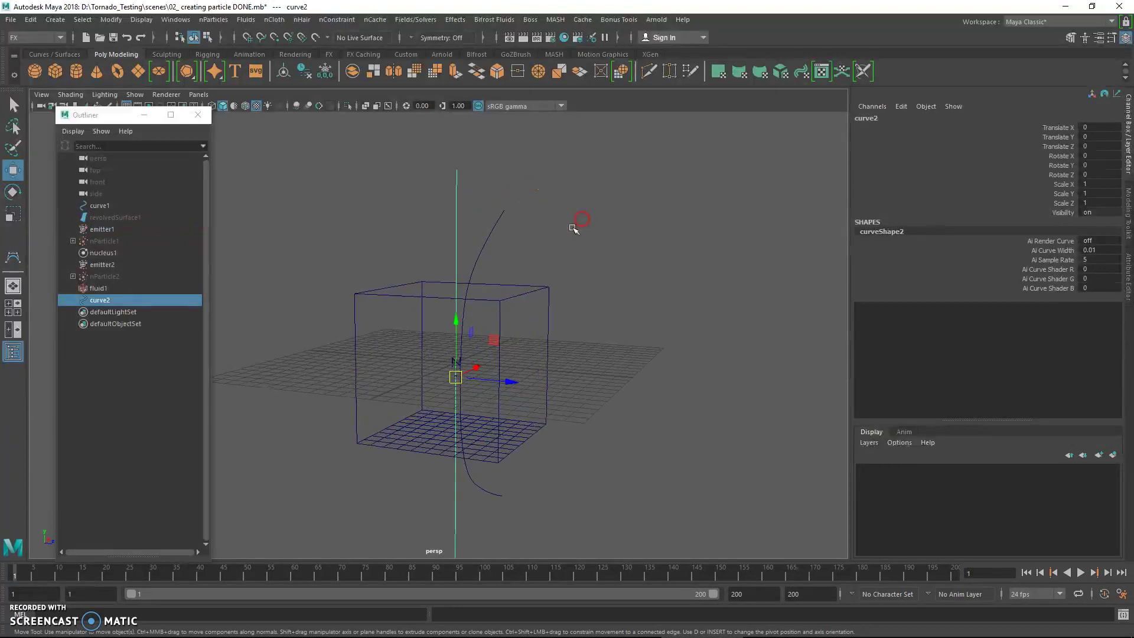
{"action": "left_click", "coordinate": [530, 296], "text": "shift"}
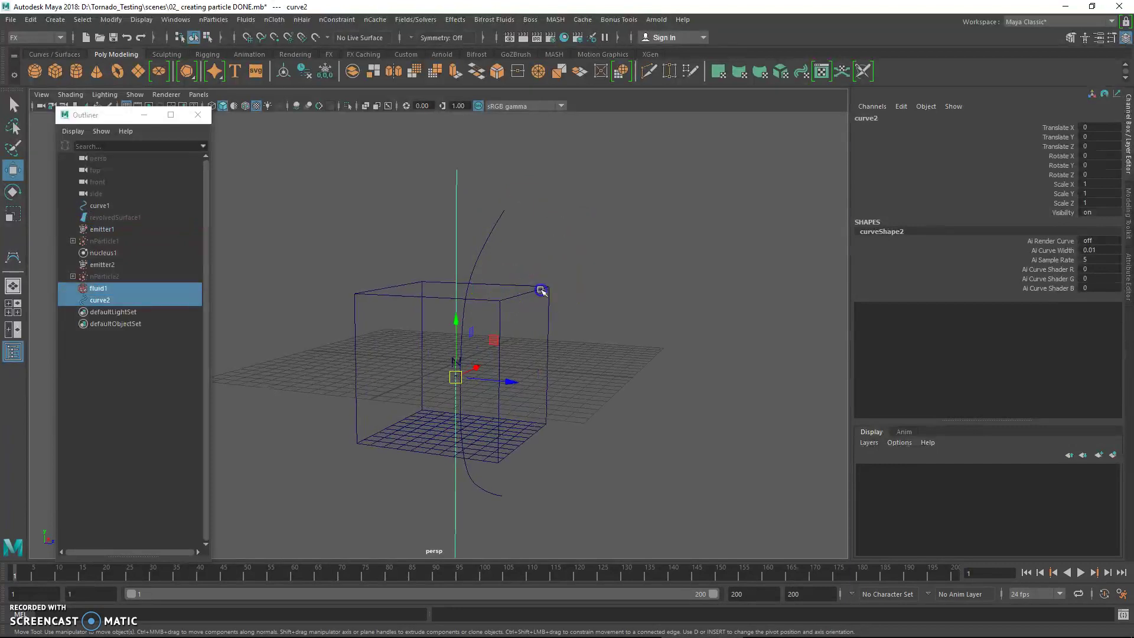
{"action": "left_click", "coordinate": [411, 20]}
{"action": "left_click", "coordinate": [444, 166]}
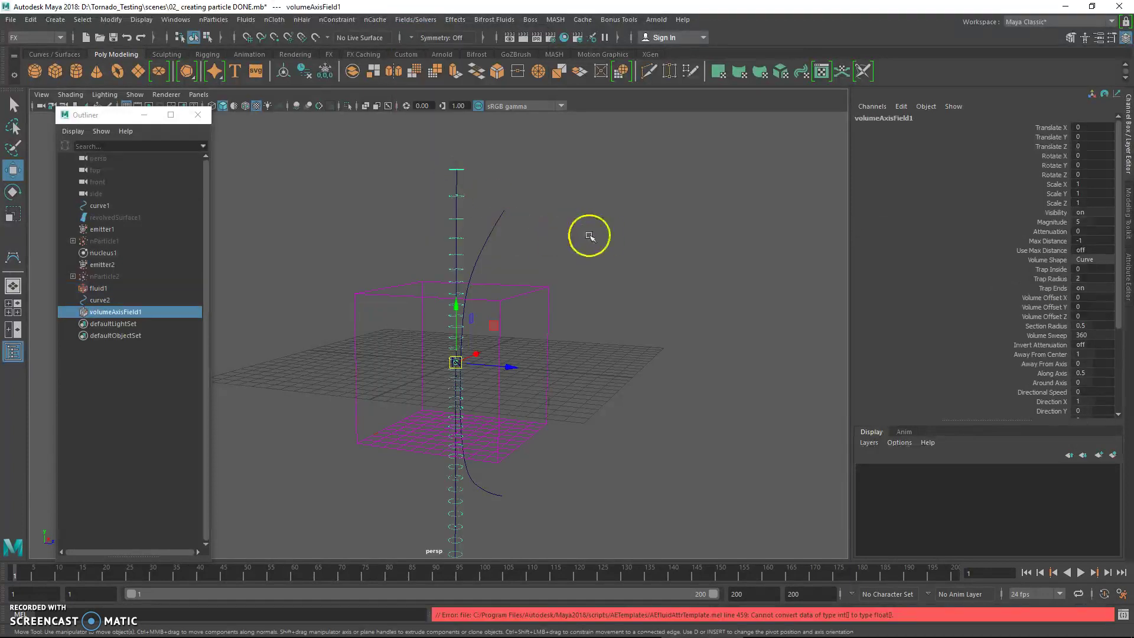
Set the Magnitude of volumeAxisField1 to 25
{"action": "left_click_drag", "start_coordinate": [609, 296], "coordinate": [638, 329], "text": "alt"}
{"action": "left_click", "coordinate": [158, 300]}
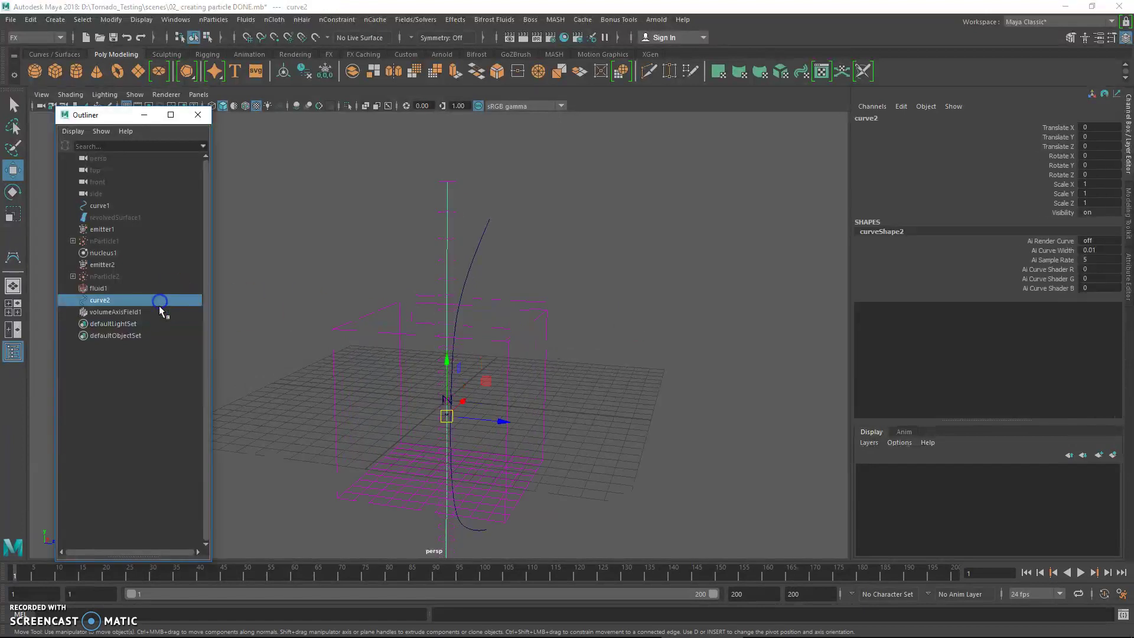
{"action": "left_click", "coordinate": [94, 313]}
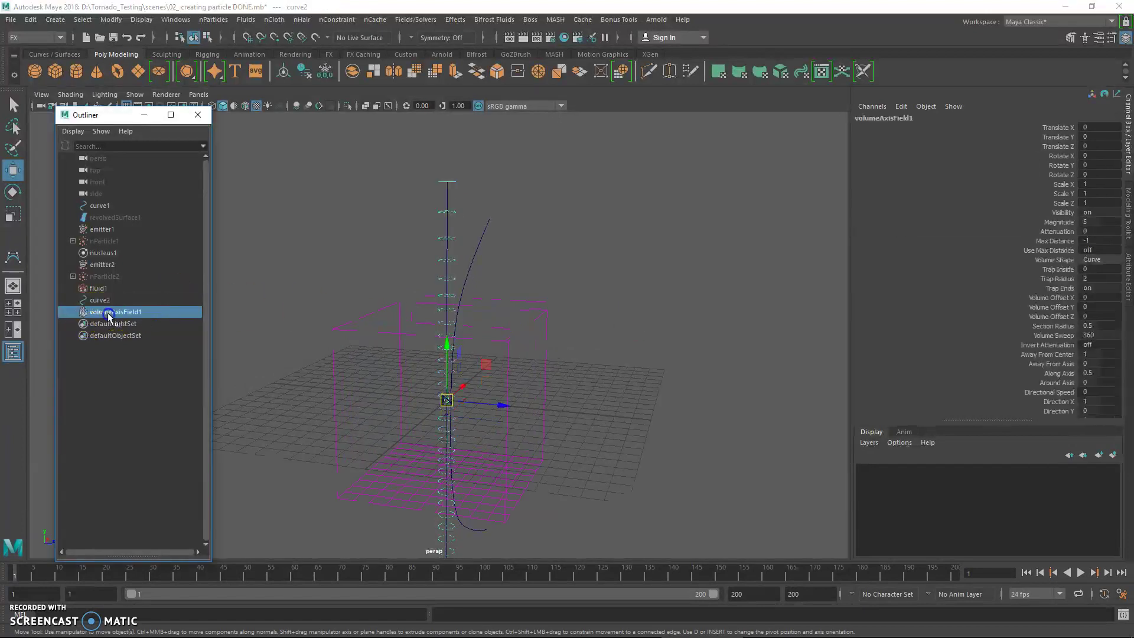
{"action": "key", "text": "ctrl+a"}
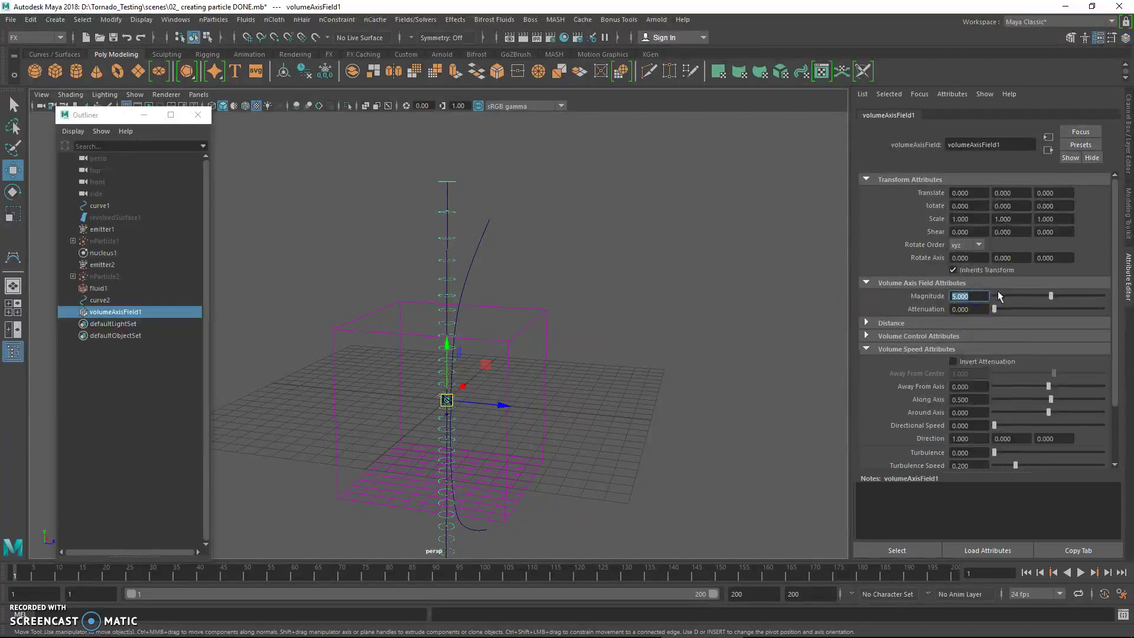
{"action": "type", "text": "25"}
{"action": "key", "text": "Return"}
In volumeAxisField1's volume control attributes, try a Section Radius of 40, and reduce it to 20
{"action": "left_click", "coordinate": [949, 336]}
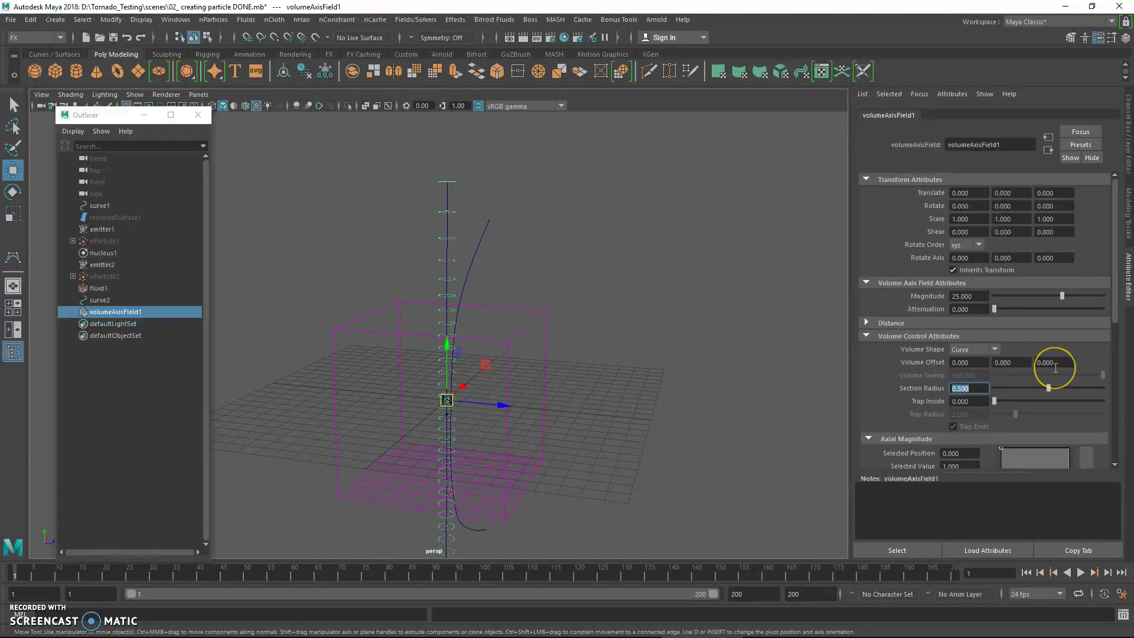
{"action": "type", "text": "40"}
{"action": "key", "text": "Return"}
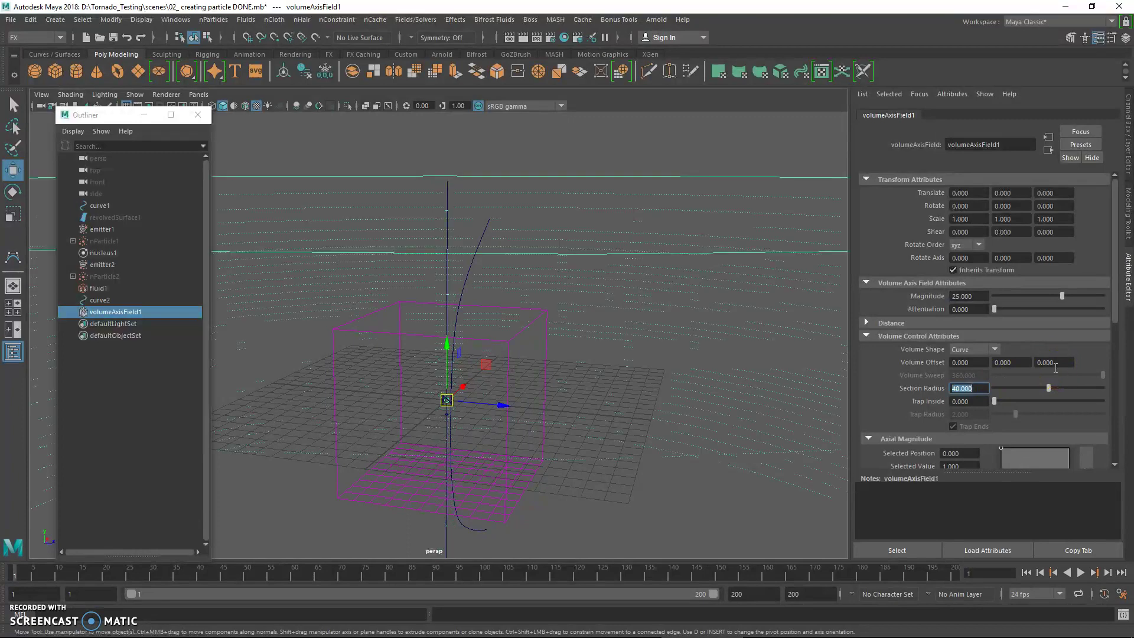
{"action": "left_click_drag", "start_coordinate": [812, 344], "coordinate": [597, 403], "text": "alt"}
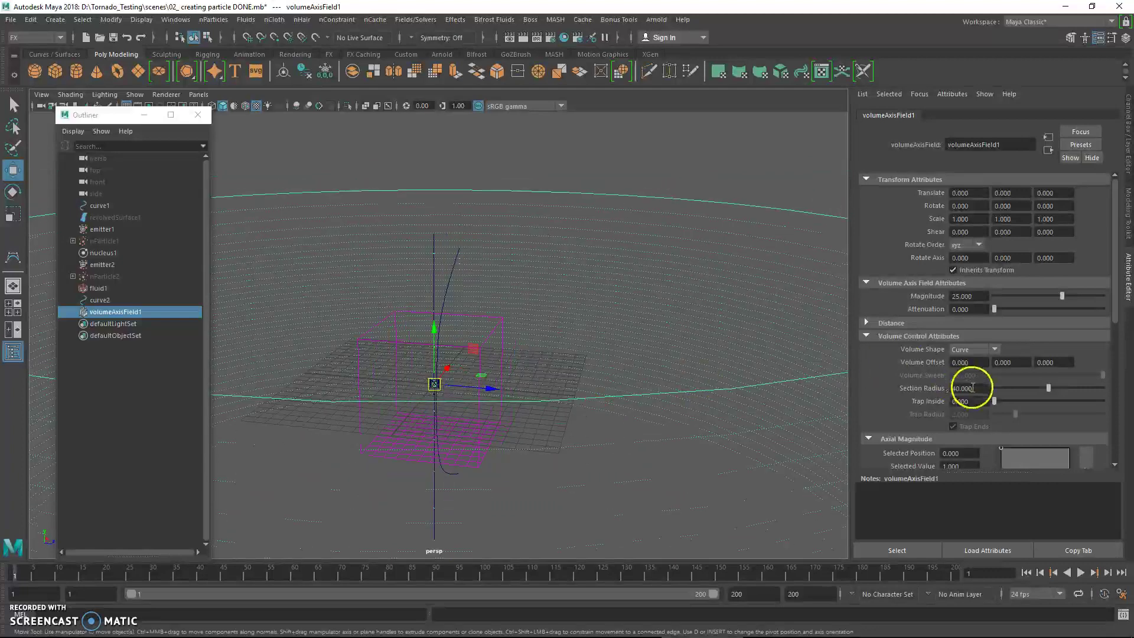
{"action": "left_click_drag", "start_coordinate": [743, 363], "coordinate": [577, 321], "text": "alt"}
{"action": "left_click", "coordinate": [981, 386]}
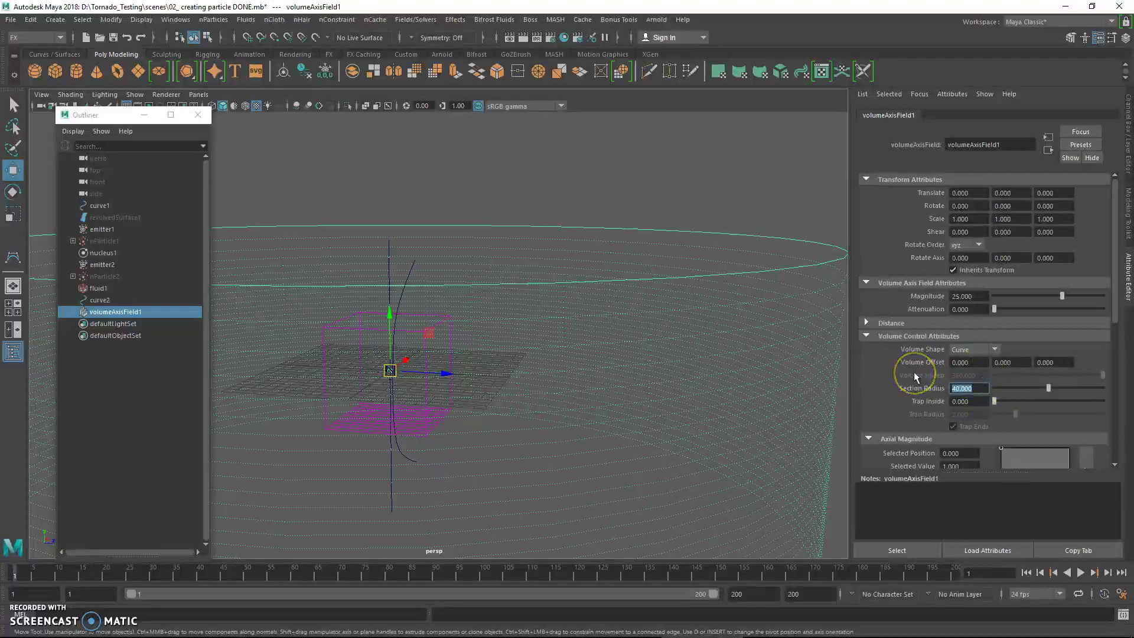
{"action": "type", "text": "20"}
{"action": "key", "text": "Return"}
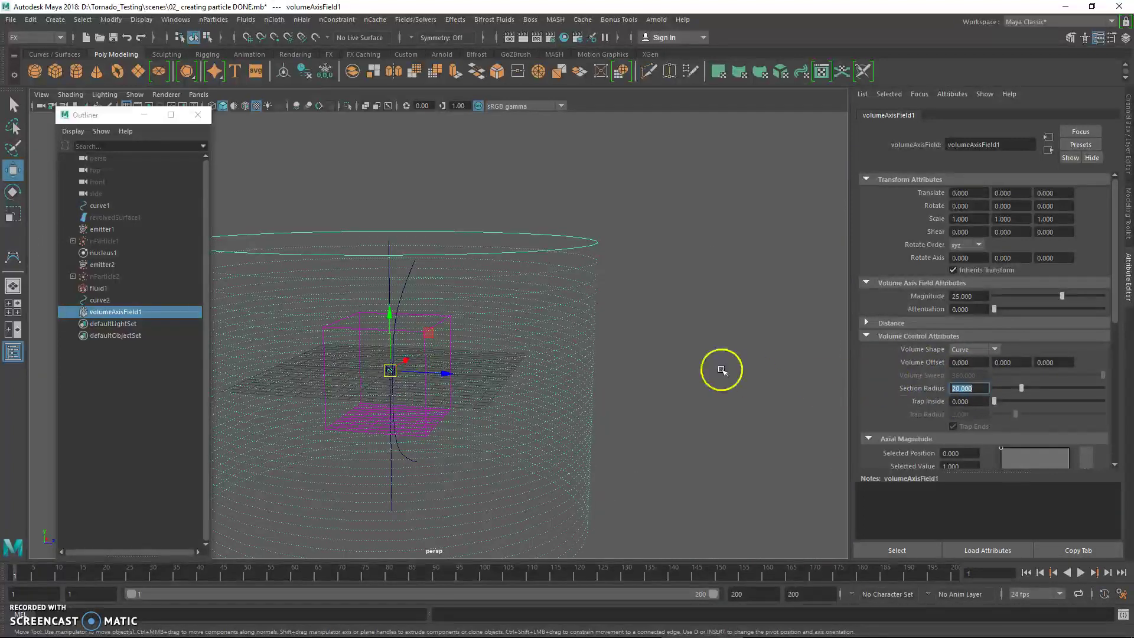
Unhide revolvedSurface1 and compare its width with the volumeAxisField1 cylinder in the perspective view
{"action": "left_click", "coordinate": [162, 219]}
{"action": "key", "text": "h"}
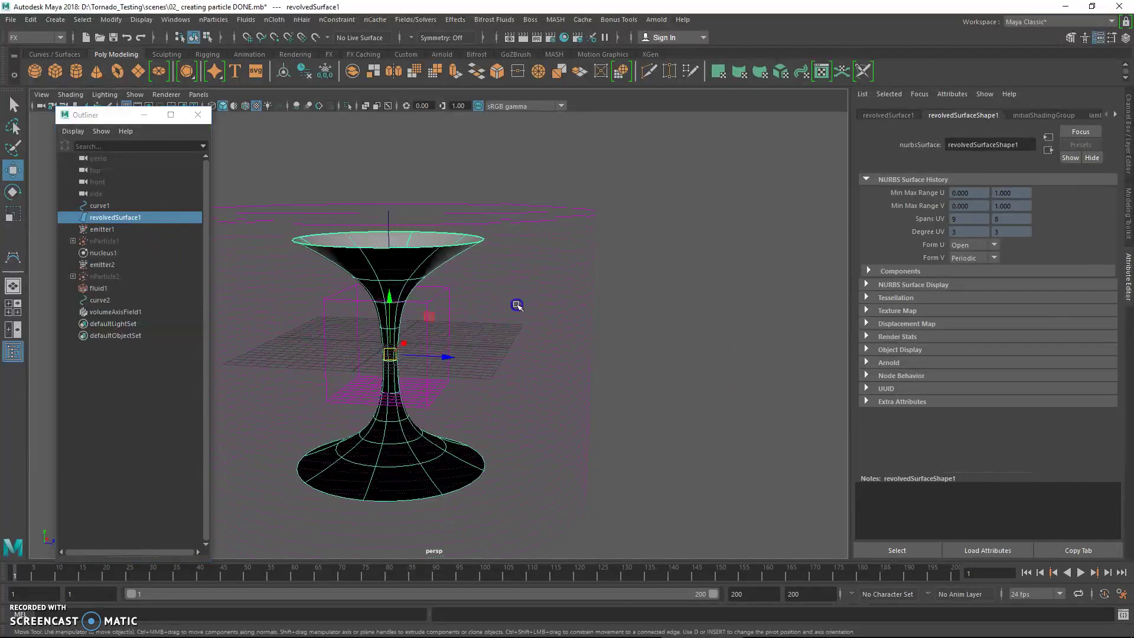
{"action": "left_click", "coordinate": [374, 246]}
{"action": "key", "text": "f"}
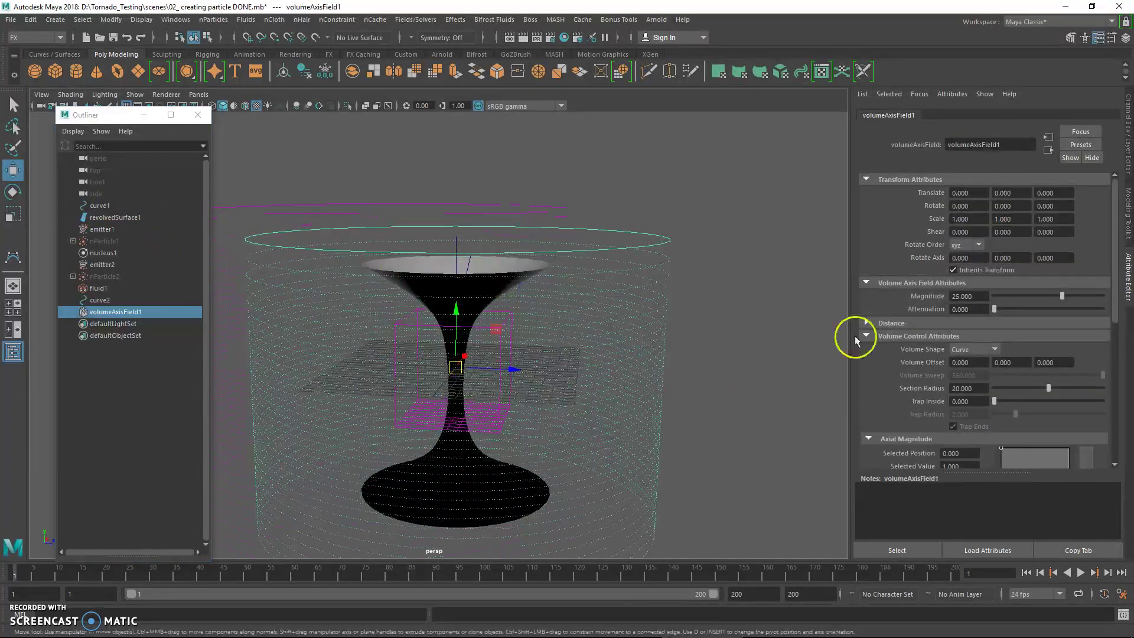
{"action": "left_click_drag", "start_coordinate": [671, 337], "coordinate": [685, 359], "text": "alt"}
{"action": "left_click", "coordinate": [134, 218]}
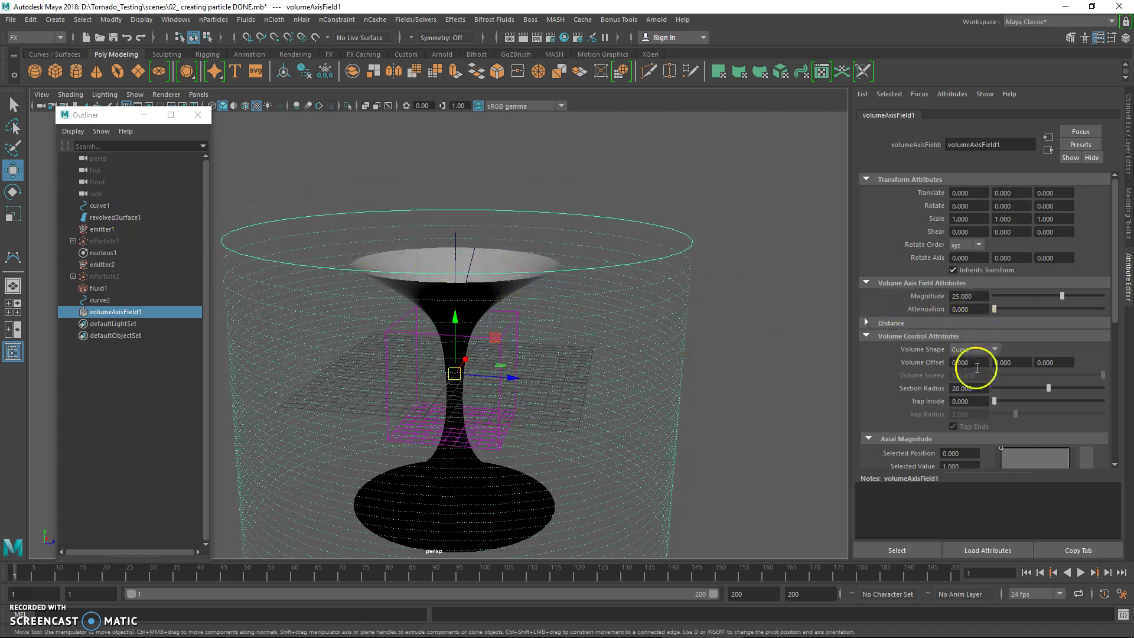
Set the Around Axis speed of volumeAxisField1 to -10
{"action": "scroll", "coordinate": [975, 403], "scroll_direction": "down", "scroll_amount": 2}
{"action": "scroll", "coordinate": [957, 367], "scroll_direction": "down", "scroll_amount": 1}
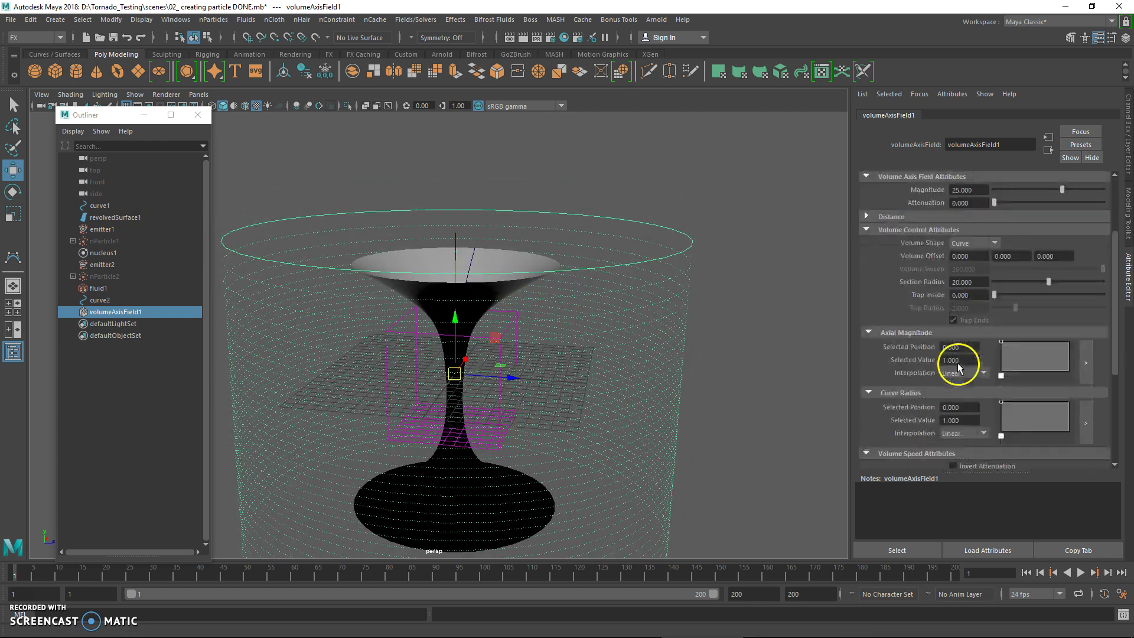
{"action": "scroll", "coordinate": [982, 296], "scroll_direction": "down", "scroll_amount": 3}
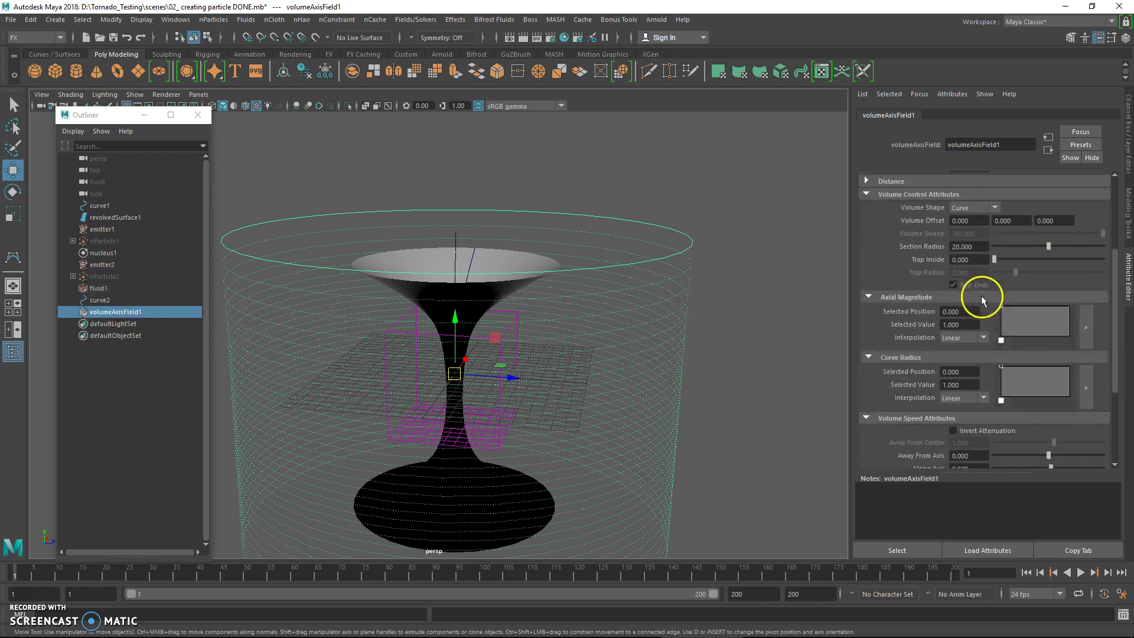
{"action": "scroll", "coordinate": [980, 302], "scroll_direction": "down", "scroll_amount": 1}
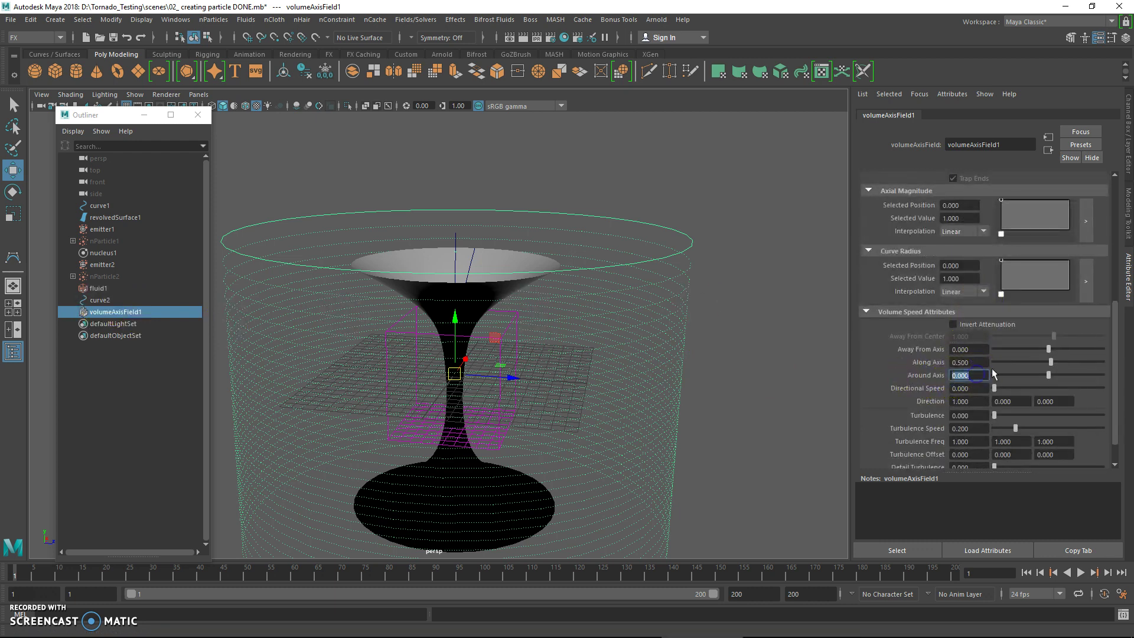
{"action": "key", "text": "Return"}
Hide fluid1, show nParticle1 and nParticle2, and play the cached particles to examine their rotation direction from above
{"action": "left_click_drag", "start_coordinate": [585, 277], "coordinate": [520, 349], "text": "alt"}
{"action": "left_click", "coordinate": [128, 290]}
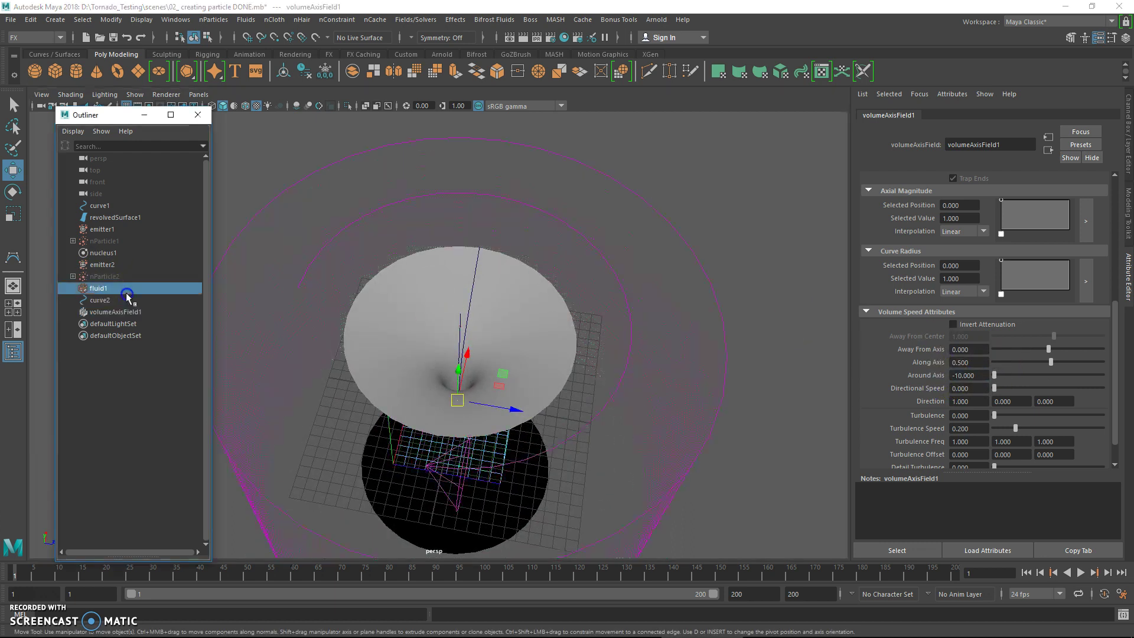
{"action": "left_click", "coordinate": [116, 237]}
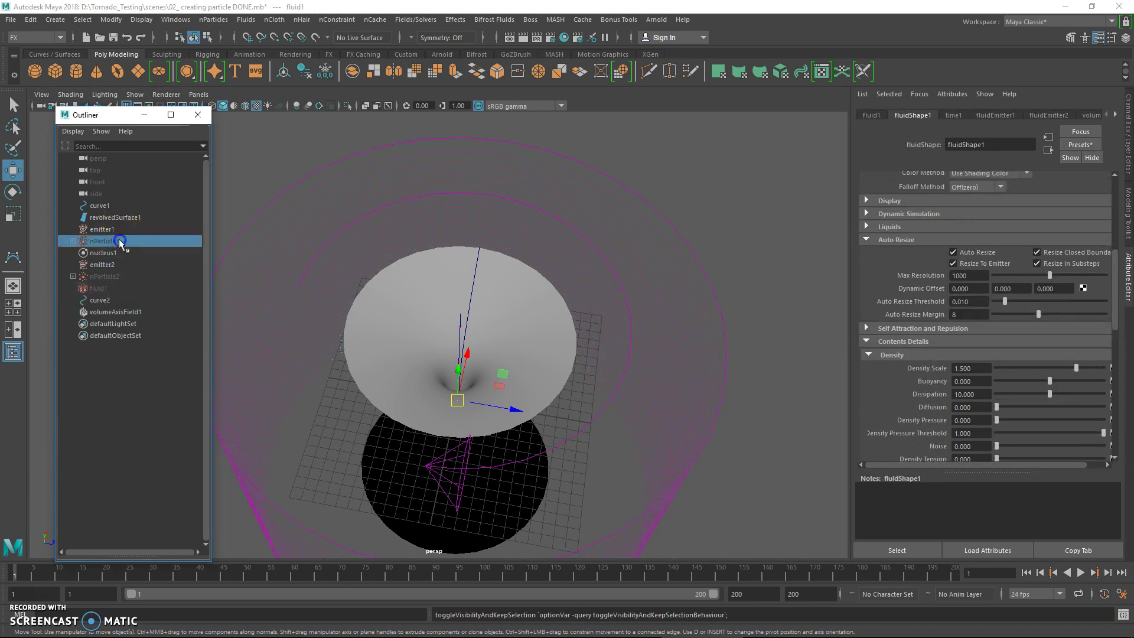
{"action": "left_click", "coordinate": [125, 275]}
{"action": "middle_click_drag", "start_coordinate": [558, 340], "coordinate": [576, 328], "text": "alt"}
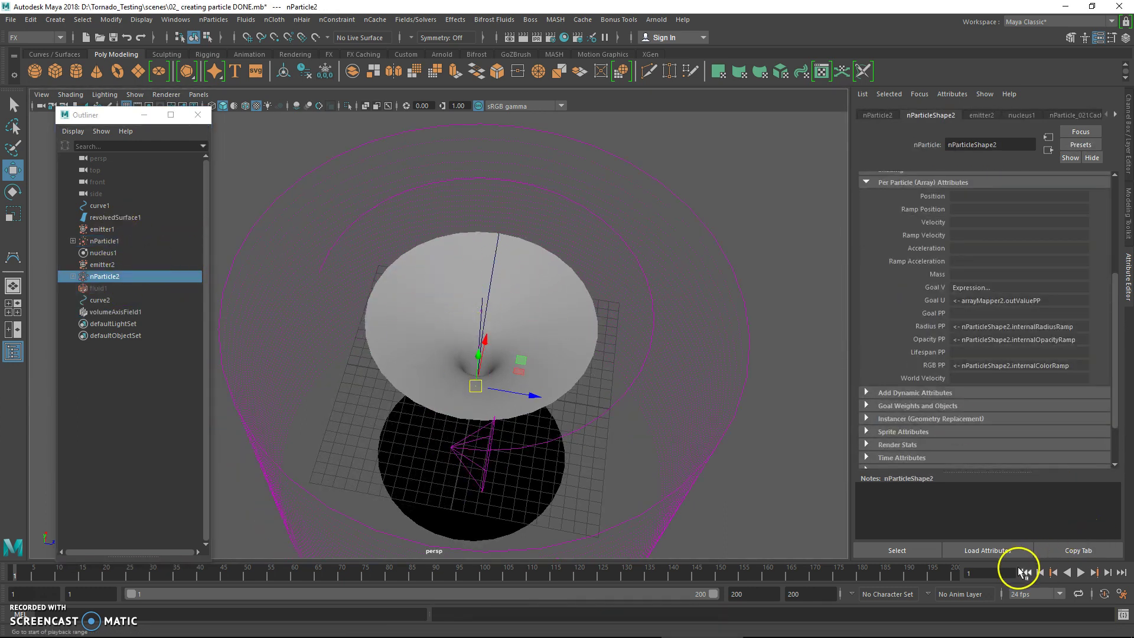
{"action": "left_click", "coordinate": [1082, 573]}
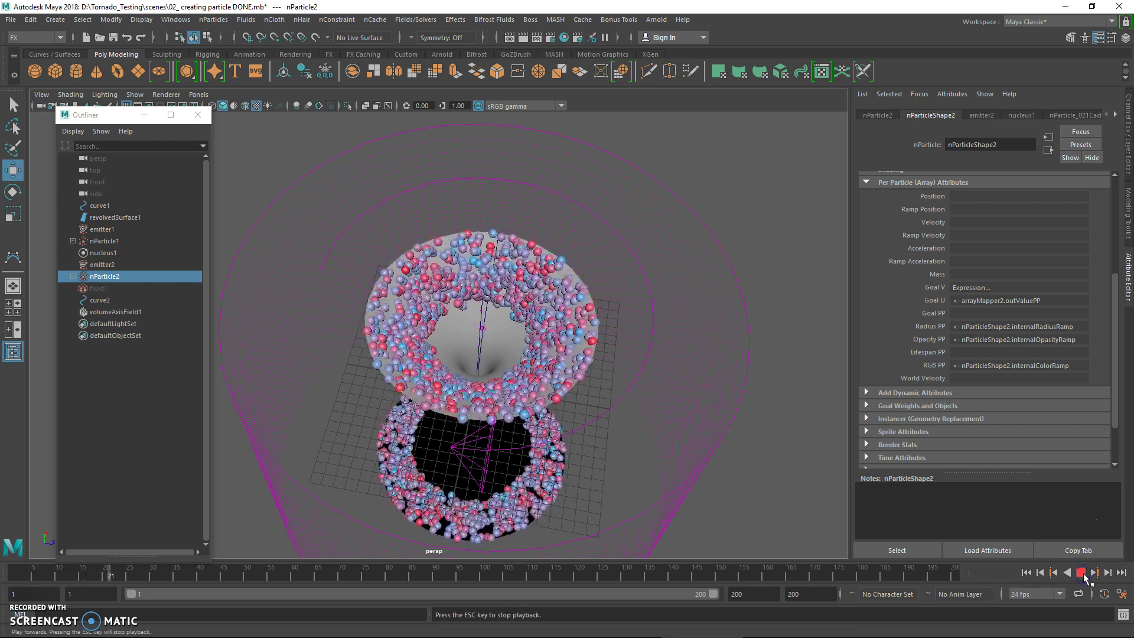
{"action": "left_click", "coordinate": [1083, 573]}
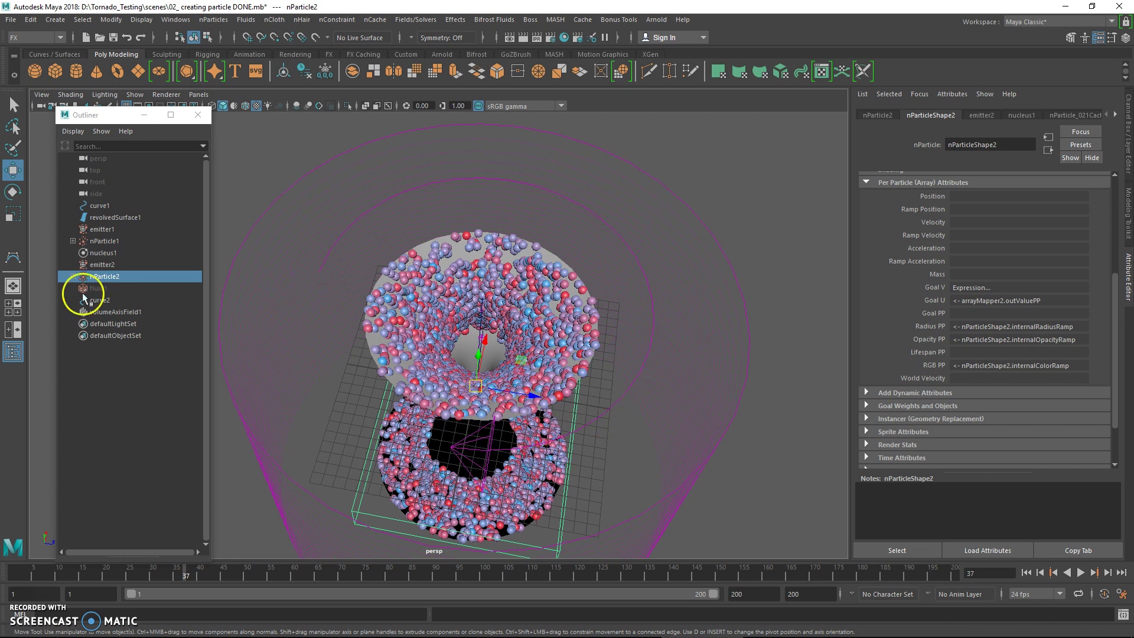
Try an Around Axis value of 10 on volumeAxisField1, and set it back to -10
{"action": "left_click", "coordinate": [110, 312]}
{"action": "double_click", "coordinate": [981, 373]}
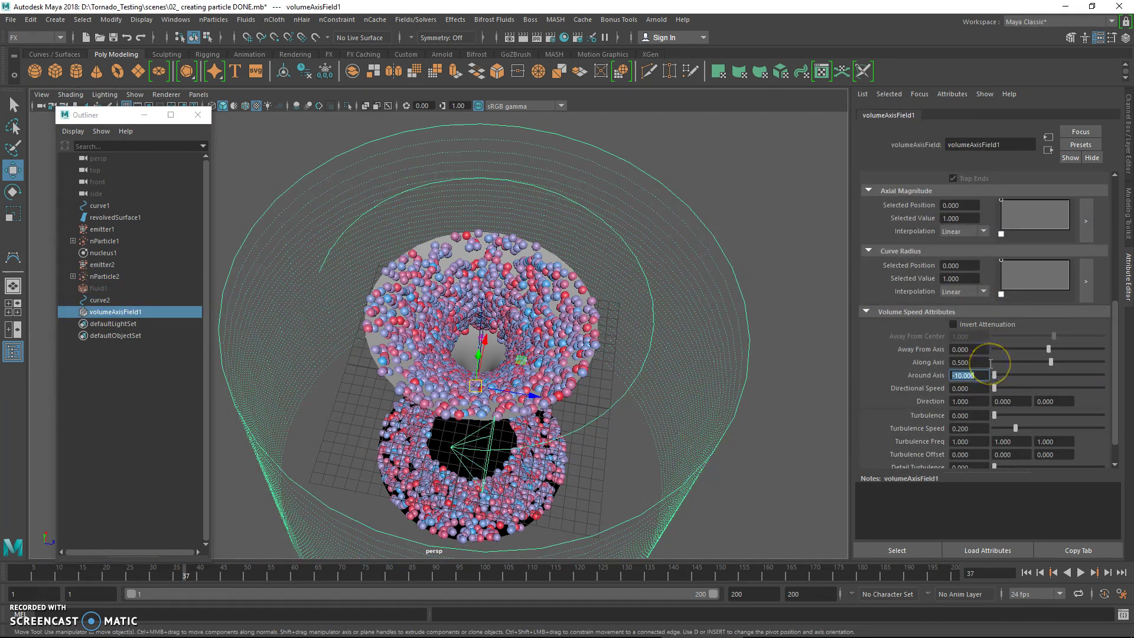
{"action": "key", "text": "Return"}
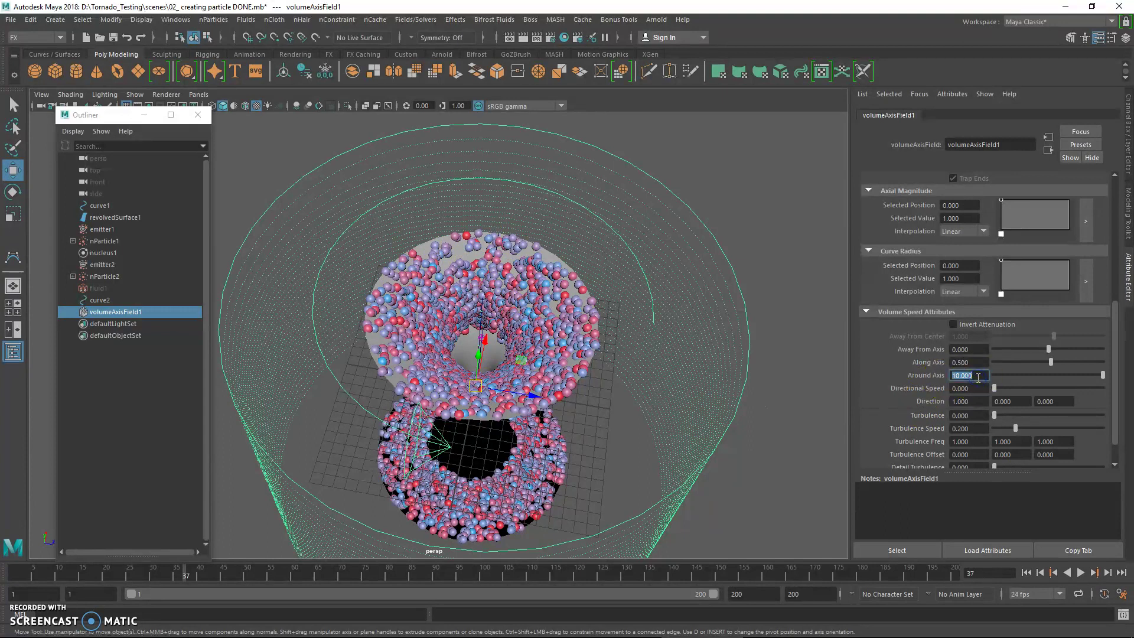
{"action": "key", "text": "Return"}
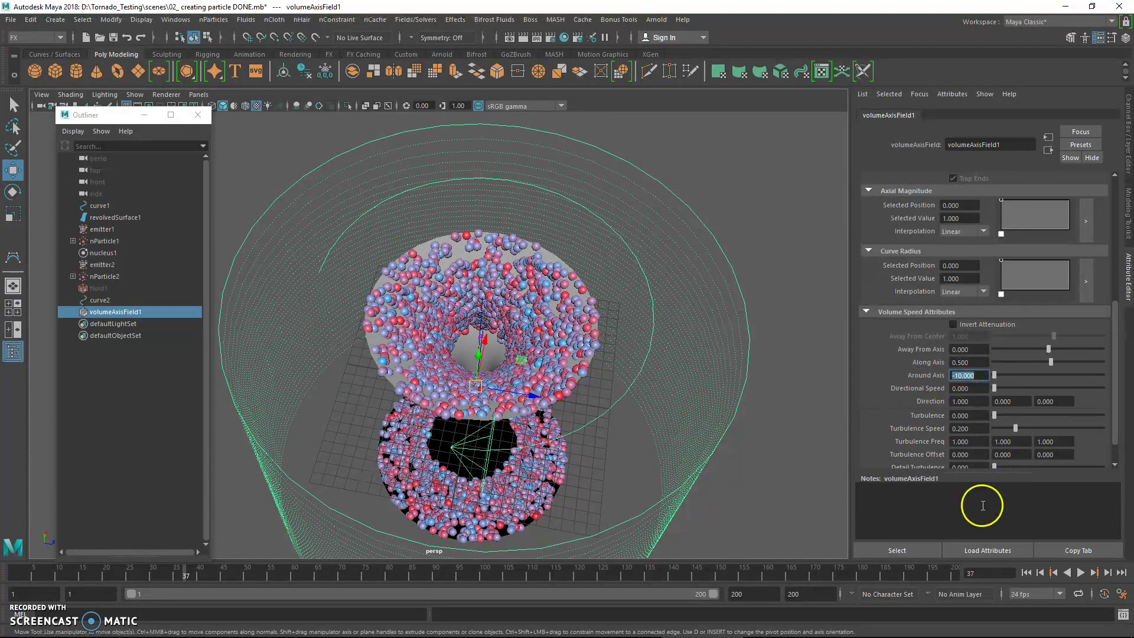
Replay the cached particles from frame 1 to frame 42 to compare their spin with the field's spiral
{"action": "left_click", "coordinate": [1027, 573]}
{"action": "left_click", "coordinate": [1080, 572]}
{"action": "key", "text": "Escape"}
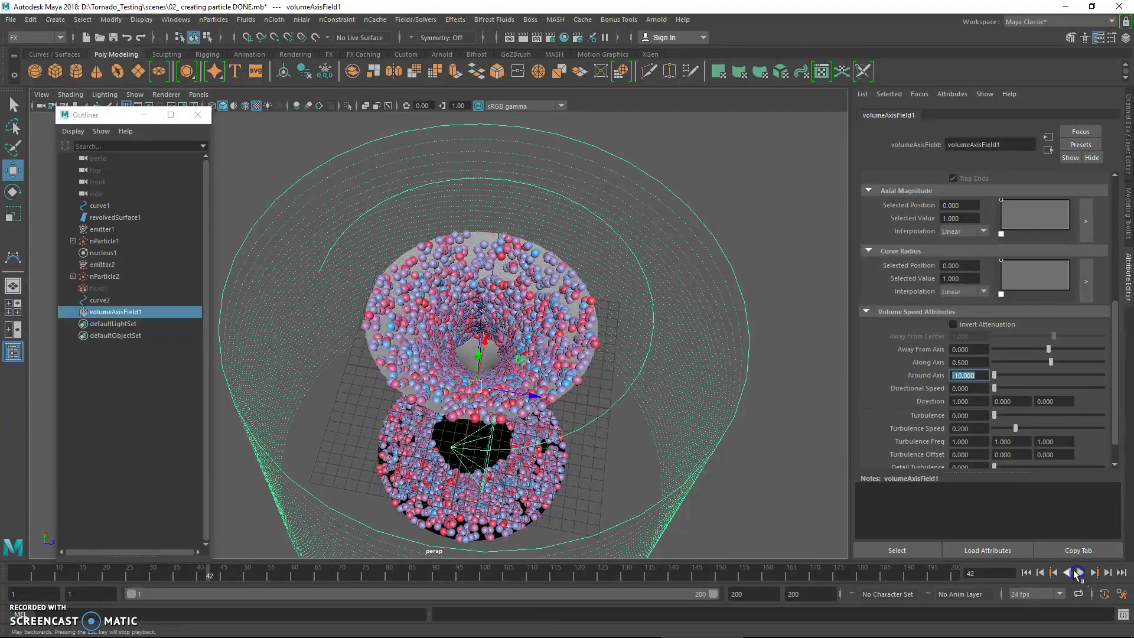
Hide nParticle1, nParticle2 and revolvedSurface1, and show the fluid1 container
{"action": "left_click_drag", "start_coordinate": [601, 352], "coordinate": [607, 304], "text": "alt"}
{"action": "left_click", "coordinate": [130, 241]}
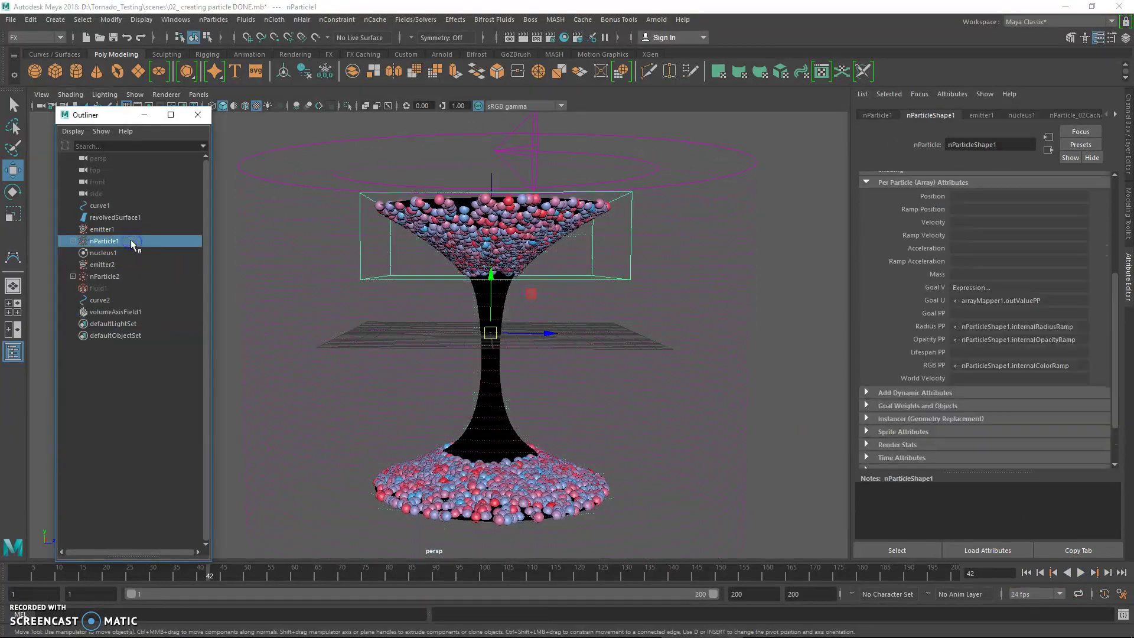
{"action": "key", "text": "h"}
{"action": "left_click", "coordinate": [126, 275]}
{"action": "key", "text": "h"}
{"action": "left_click", "coordinate": [123, 290]}
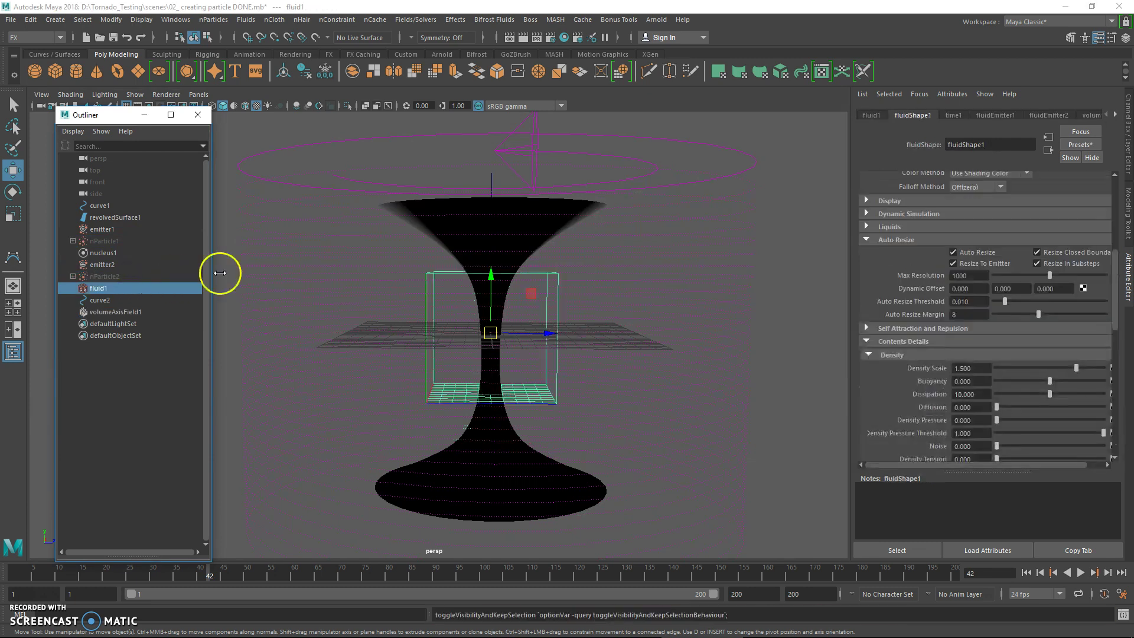
{"action": "left_click", "coordinate": [114, 218]}
{"action": "key", "text": "h"}
Play the fluid simulation from frame 1 to examine the field's effect, and stop at frame 74
{"action": "left_click_drag", "start_coordinate": [637, 323], "coordinate": [659, 360], "text": "alt"}
{"action": "left_click", "coordinate": [1035, 582]}
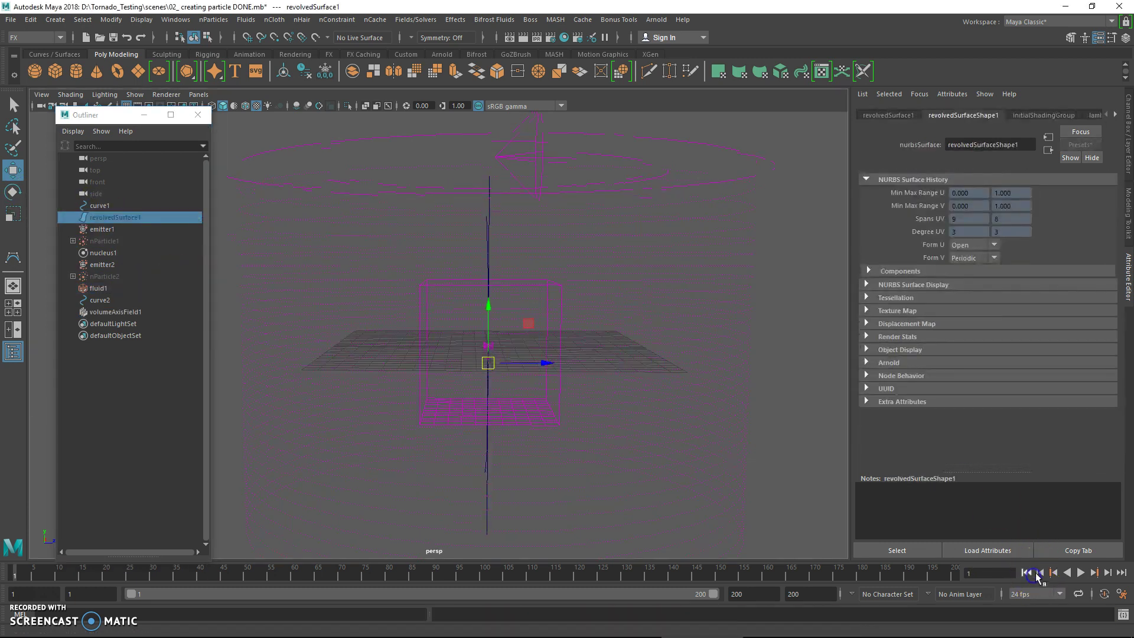
{"action": "left_click", "coordinate": [1081, 573]}
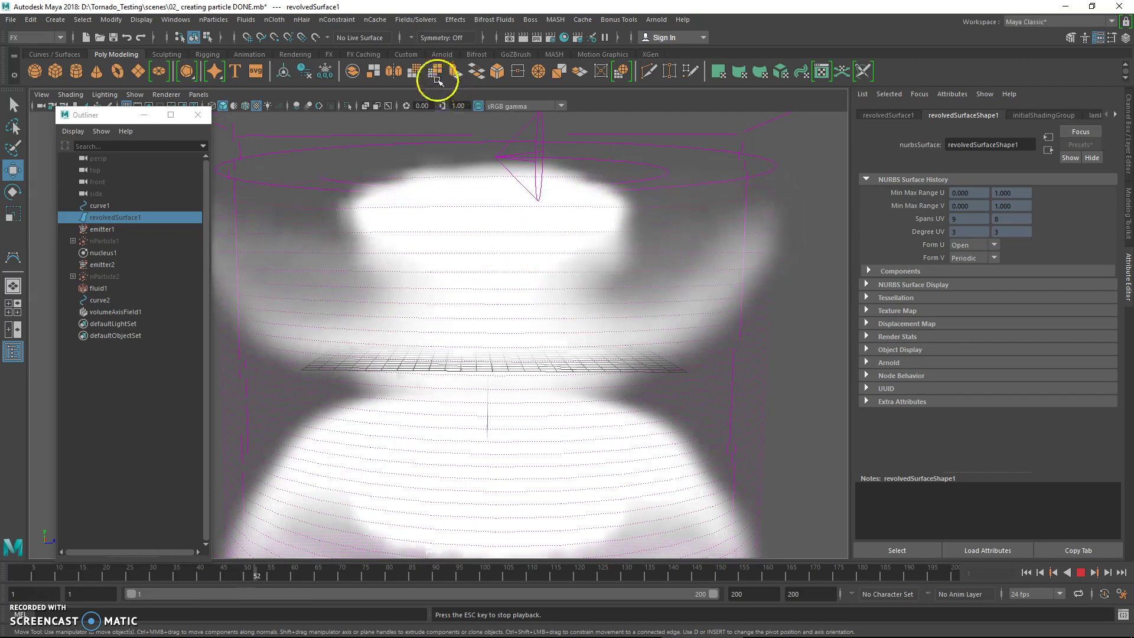
{"action": "left_click", "coordinate": [377, 21]}
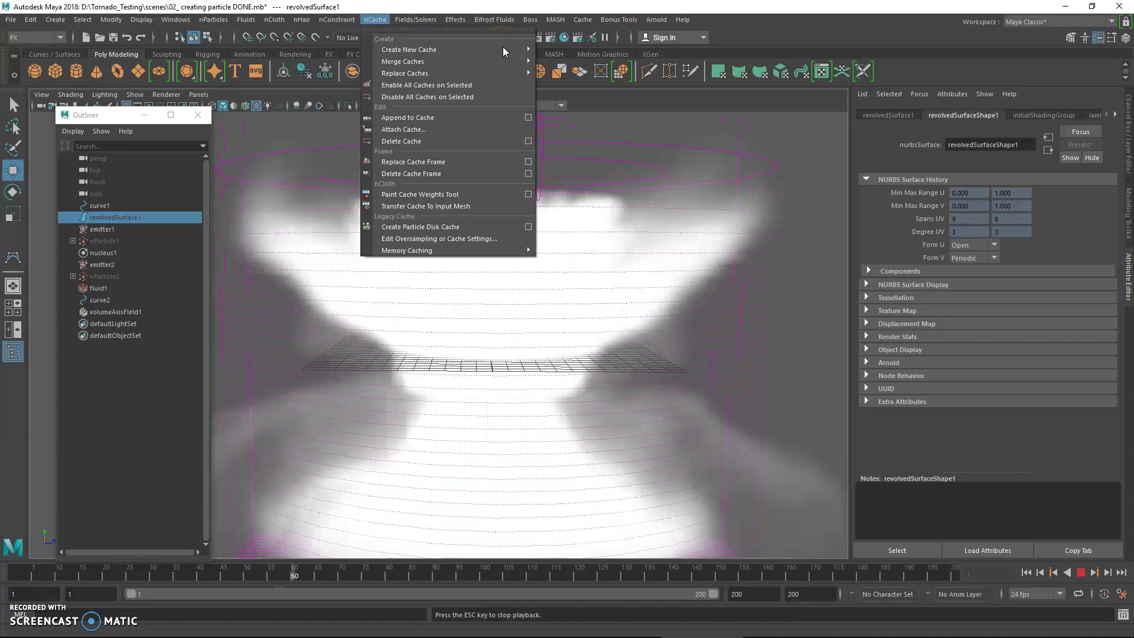
{"action": "mouse_move", "coordinate": [514, 50]}
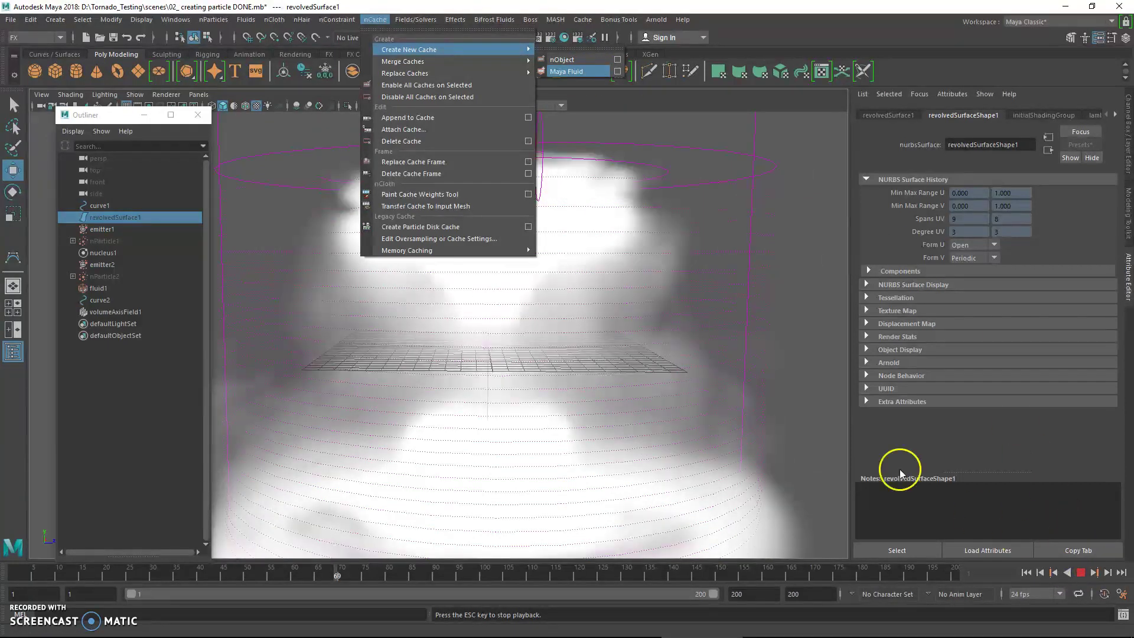
{"action": "left_click", "coordinate": [640, 306]}
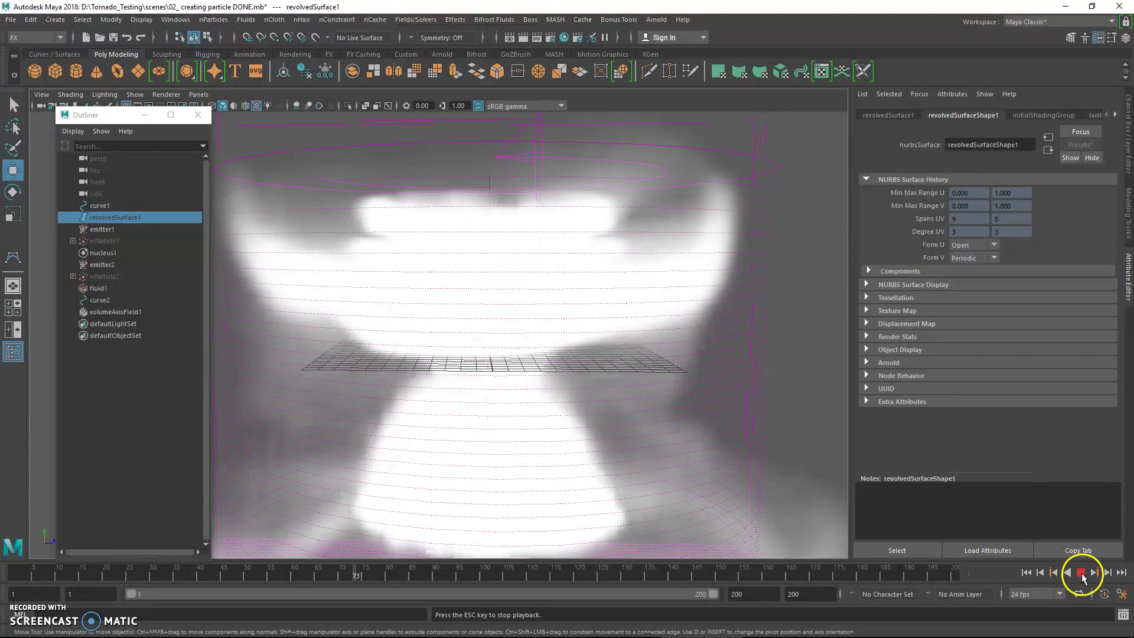
{"action": "left_click", "coordinate": [1081, 572]}
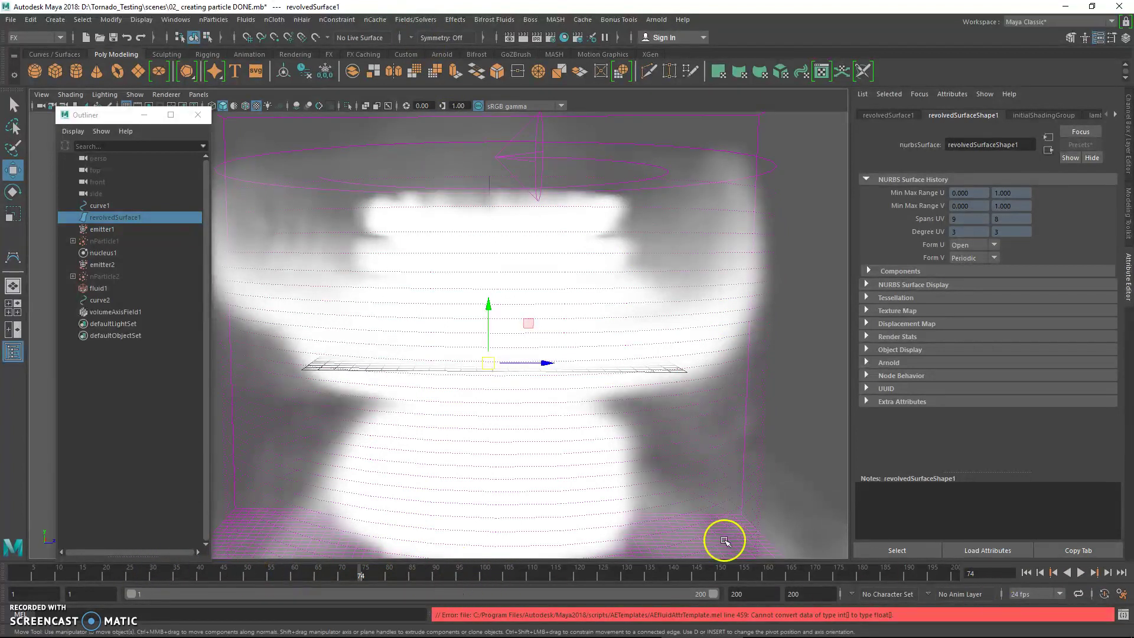
Select fluid1, return to frame 1, and open the options for creating a new Maya Fluid nCache
{"action": "left_click", "coordinate": [141, 290]}
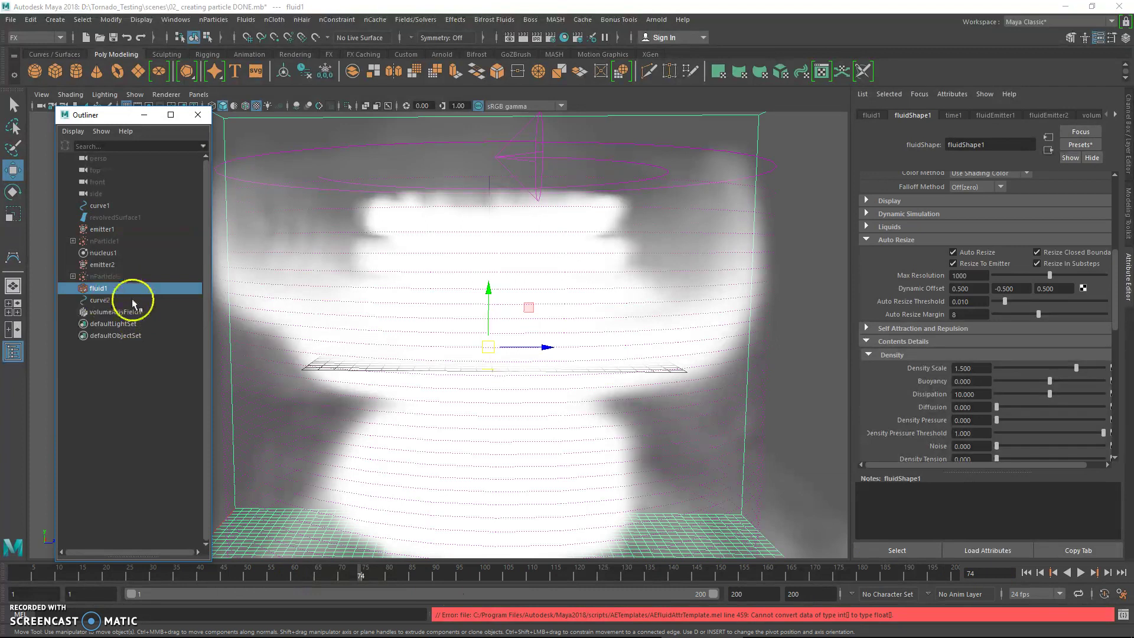
{"action": "left_click", "coordinate": [1026, 572]}
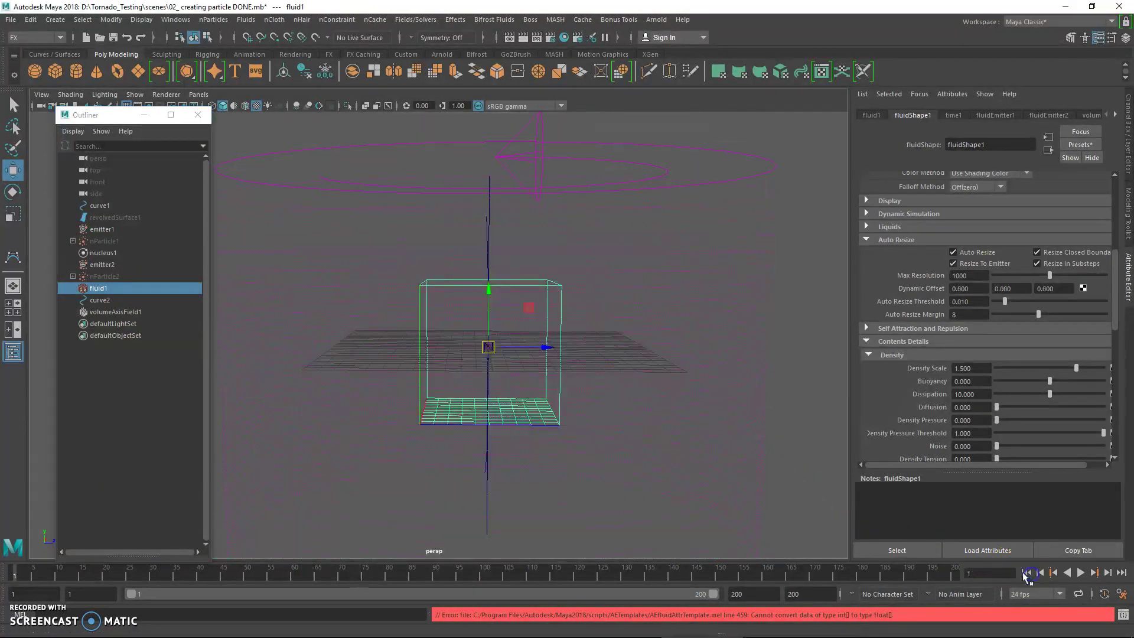
{"action": "left_click", "coordinate": [375, 20]}
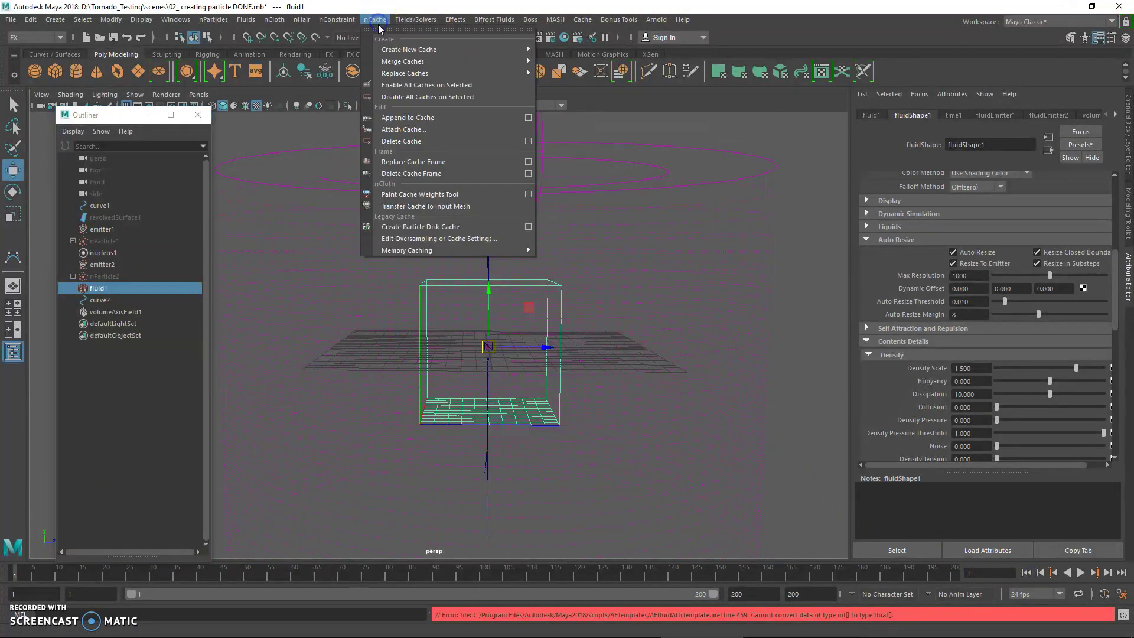
{"action": "mouse_move", "coordinate": [456, 49]}
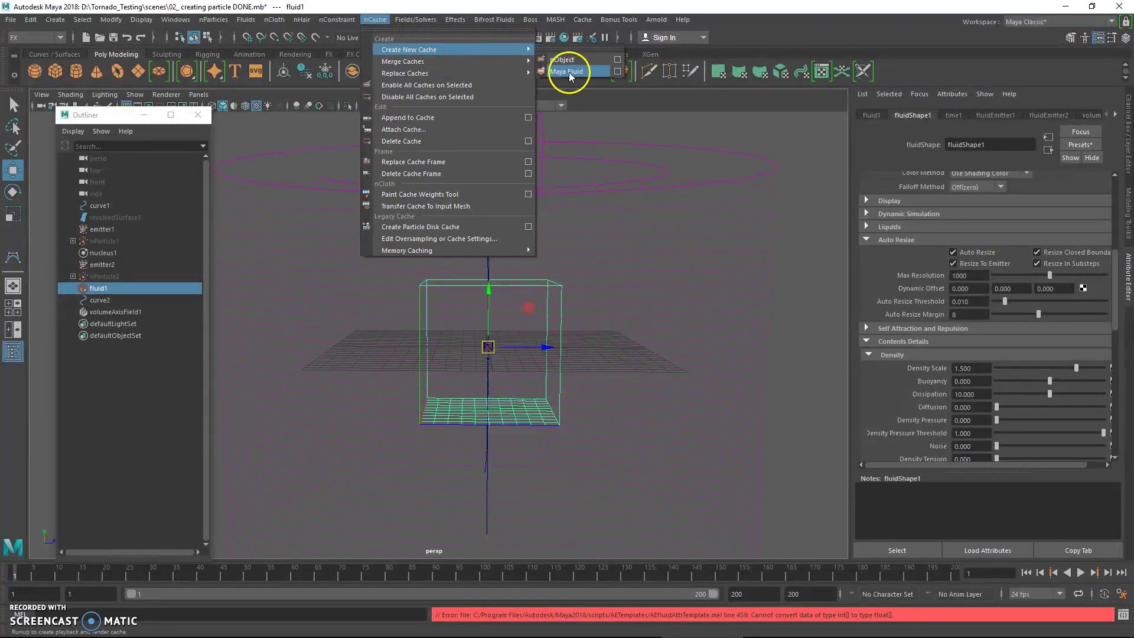
{"action": "left_click", "coordinate": [617, 71]}
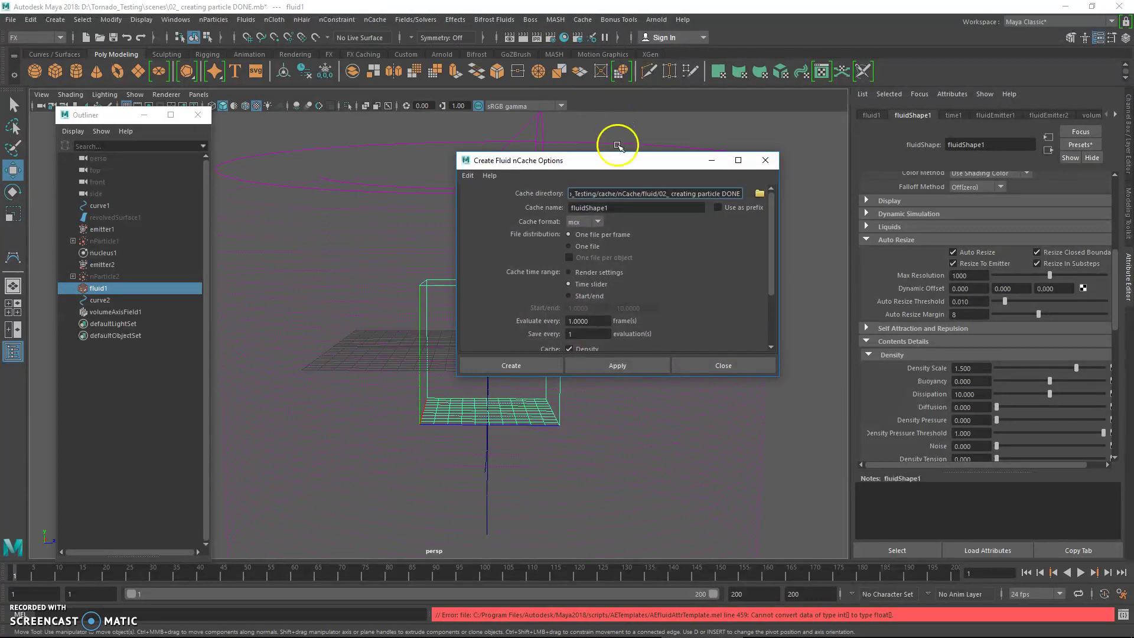
Cache the fluid to the directory D:/Tornado_Testing/cache/nCache/fluid/ Fluid_02 under the cache name fluidShape2
{"action": "left_click_drag", "start_coordinate": [604, 198], "coordinate": [320, 206]}
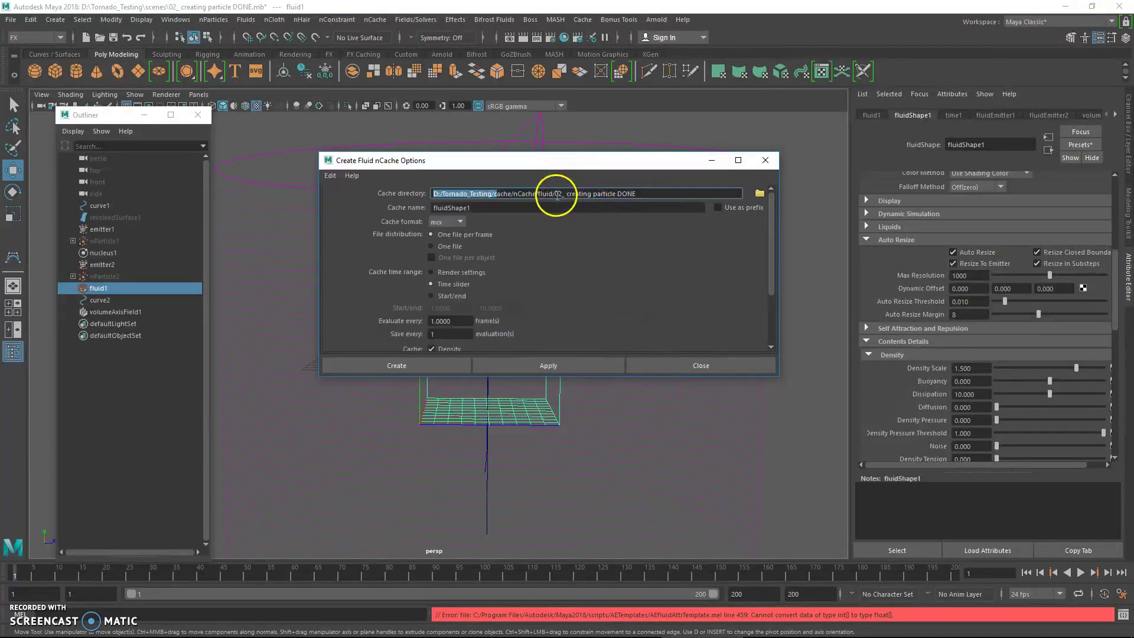
{"action": "left_click_drag", "start_coordinate": [556, 196], "coordinate": [700, 198]}
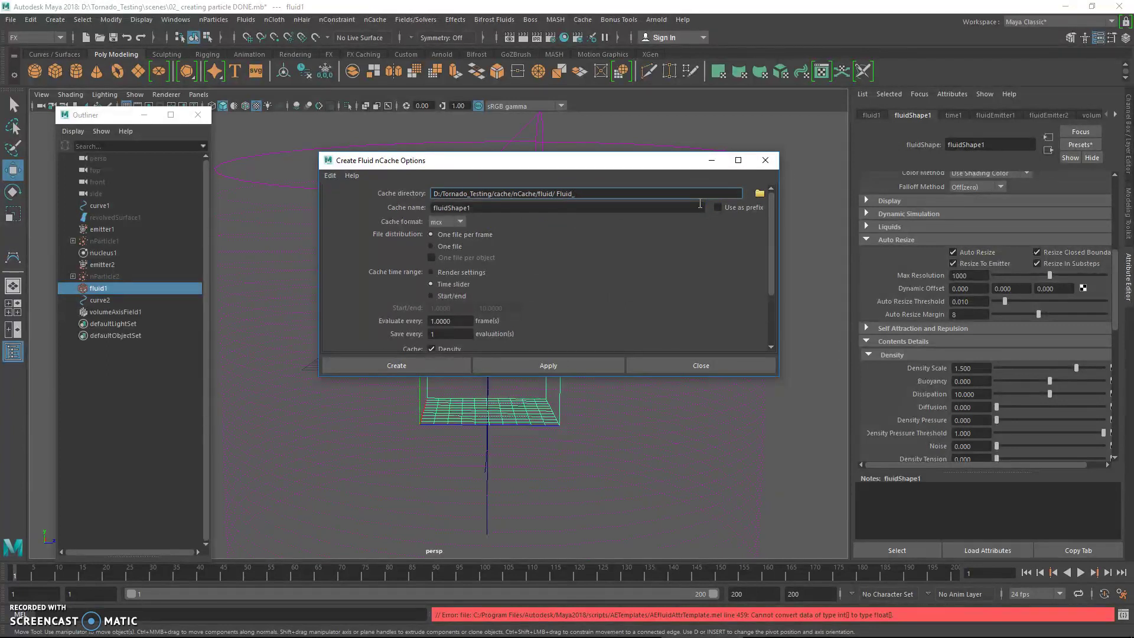
{"action": "left_click", "coordinate": [578, 208]}
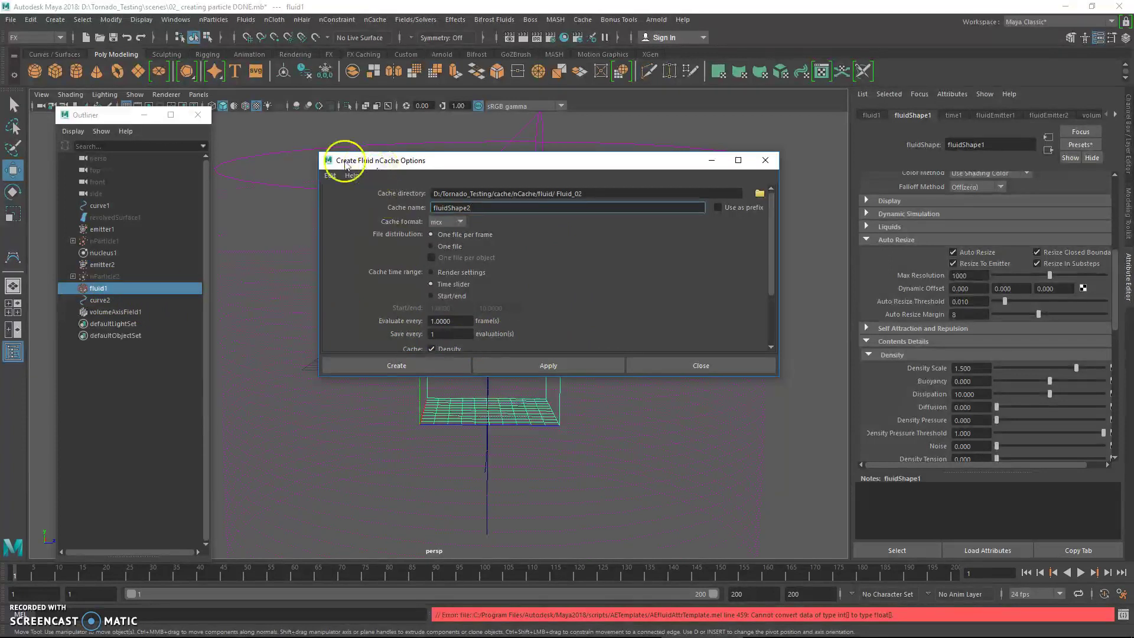
{"action": "left_click", "coordinate": [542, 365]}
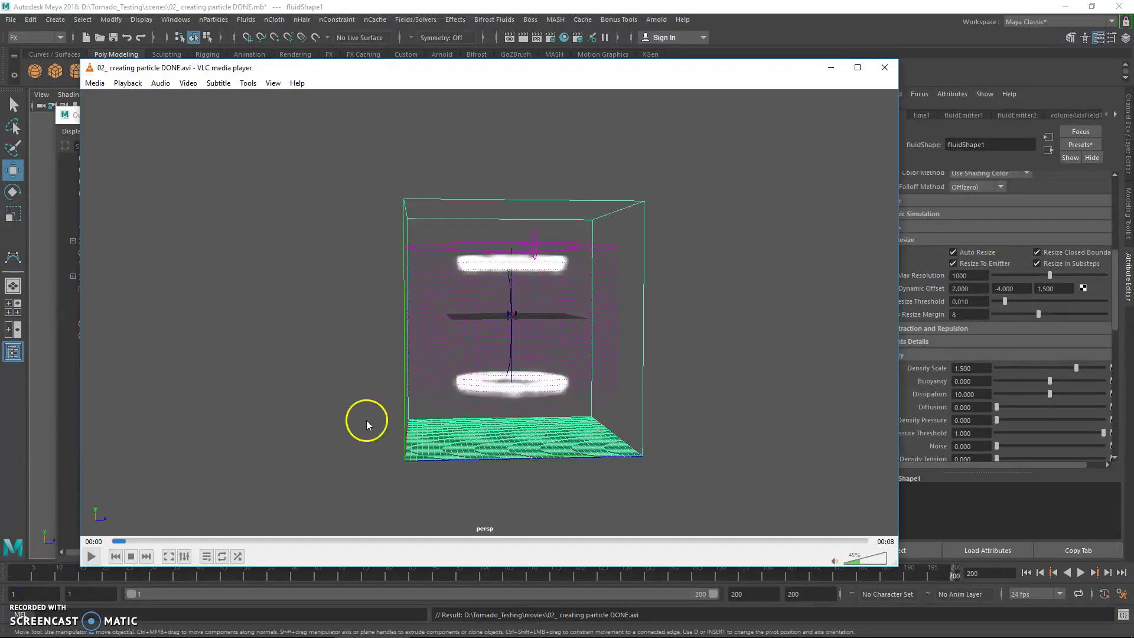
Watch the playblast of the cached fluid in VLC media player and close the player
{"action": "left_click", "coordinate": [90, 557]}
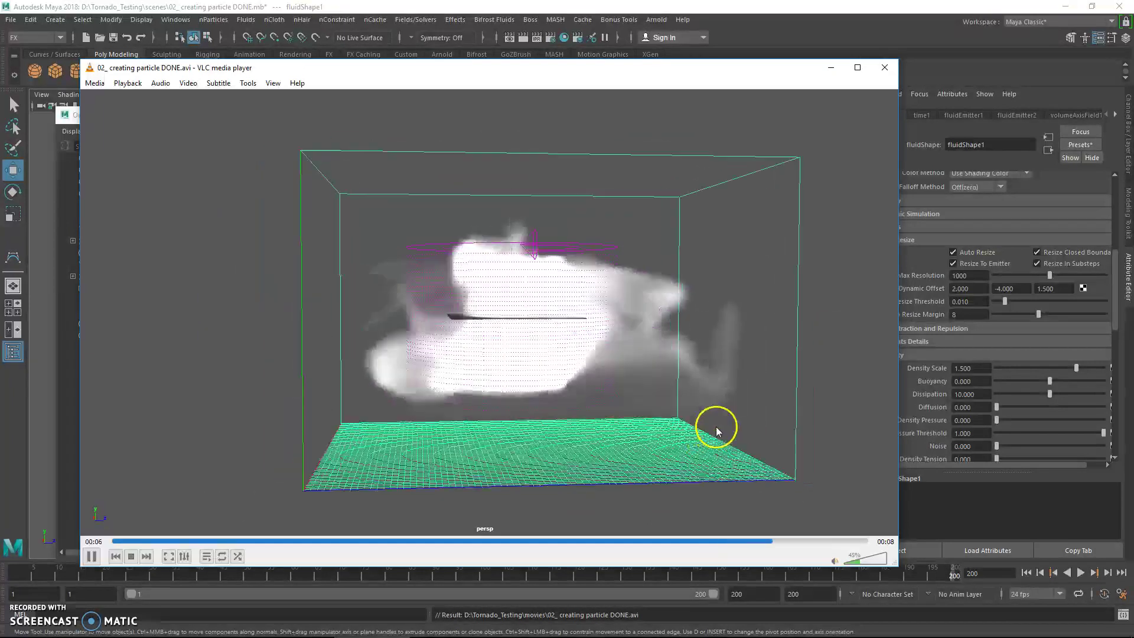
{"action": "left_click", "coordinate": [885, 68]}
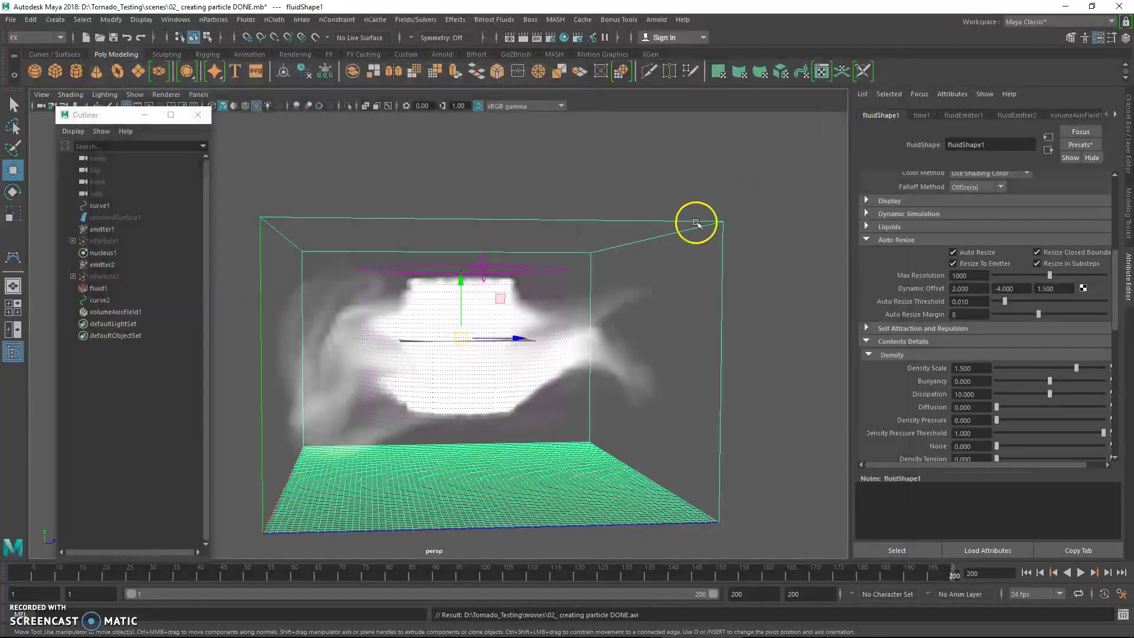
Select volumeAxisField1 and review its Magnitude and Section Radius against the shape of the fluid
{"action": "left_click", "coordinate": [113, 312]}
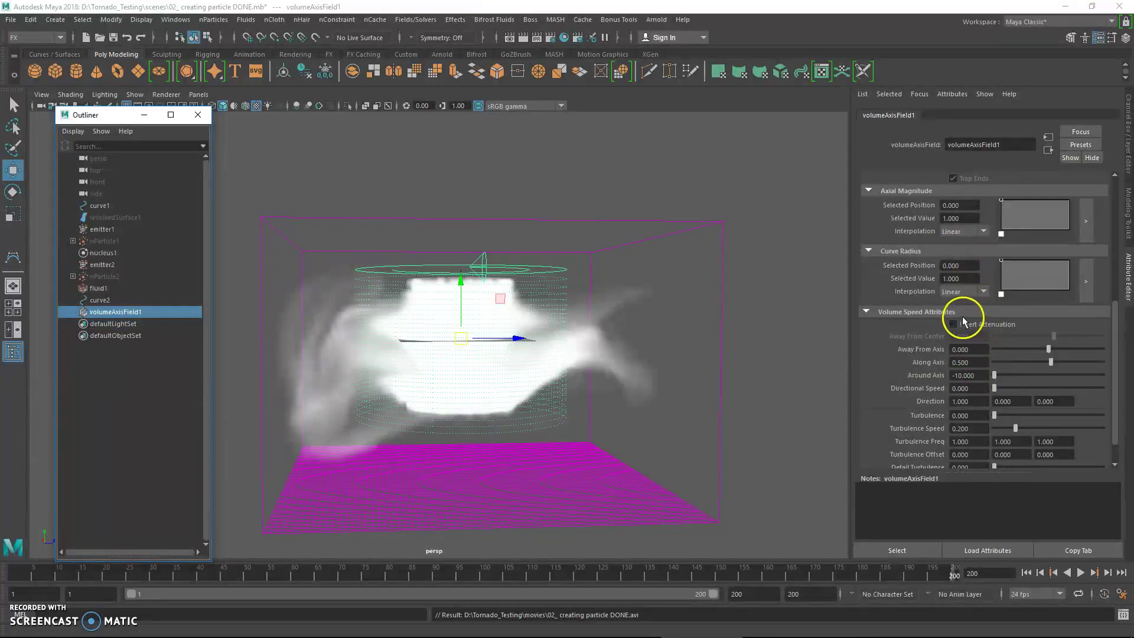
{"action": "scroll", "coordinate": [967, 275], "scroll_direction": "up", "scroll_amount": 3}
{"action": "scroll", "coordinate": [967, 301], "scroll_direction": "up", "scroll_amount": 3}
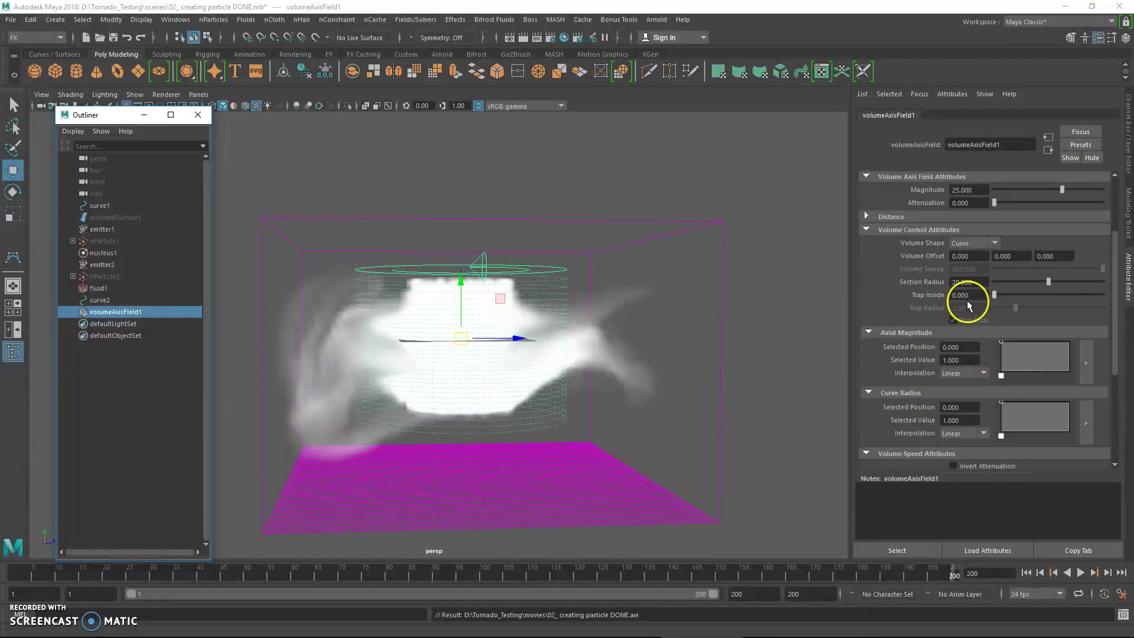
{"action": "left_click", "coordinate": [973, 262]}
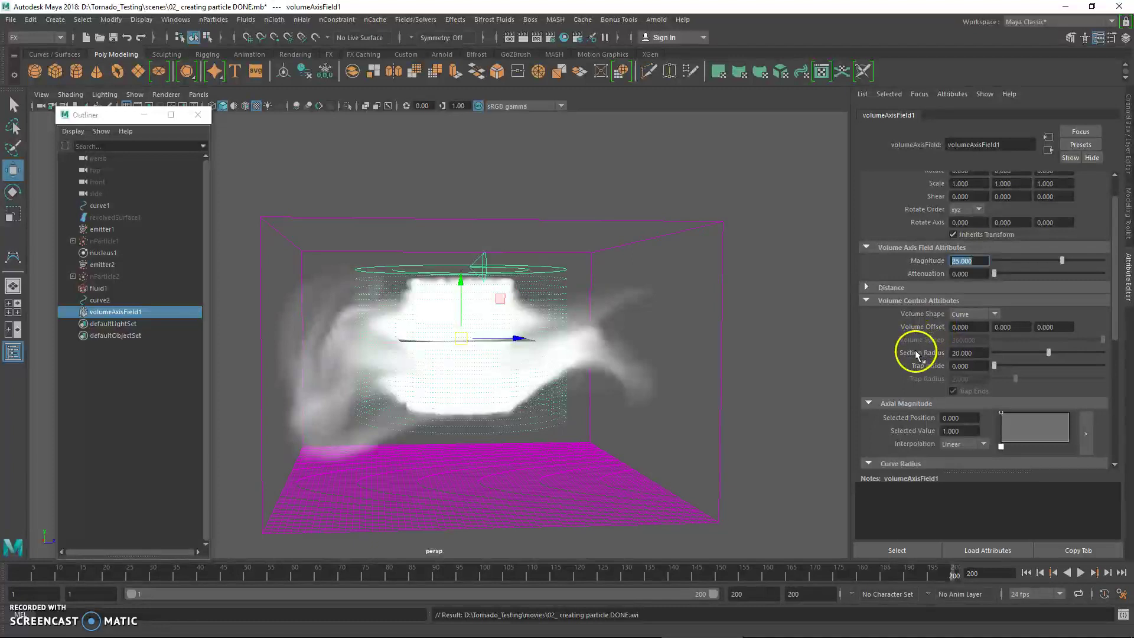
{"action": "left_click", "coordinate": [973, 353]}
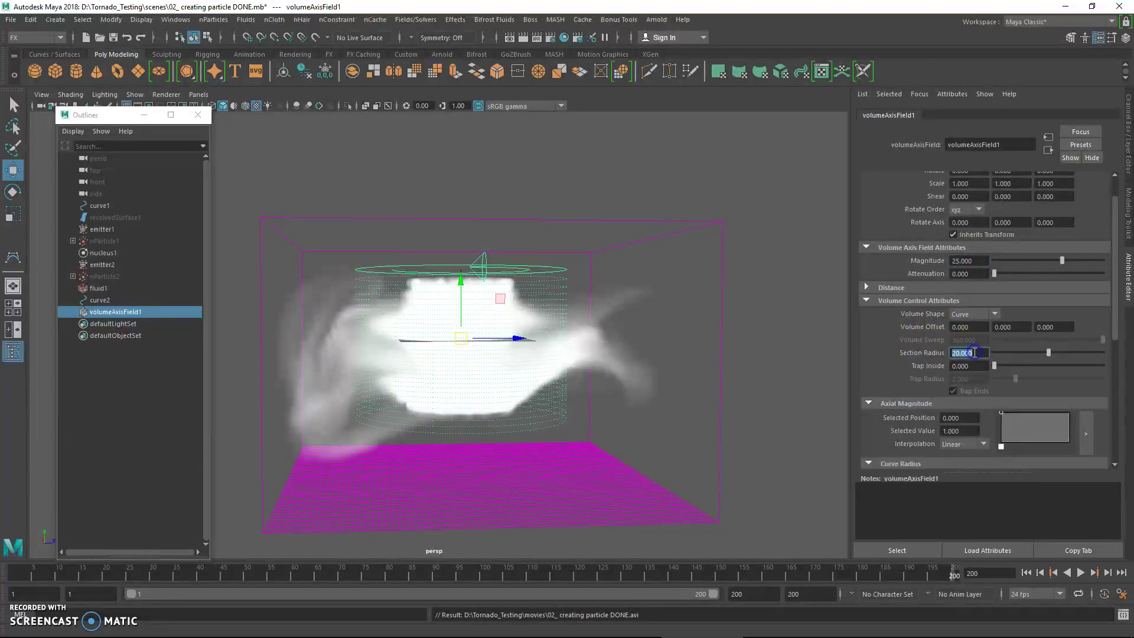
{"action": "left_click_drag", "start_coordinate": [638, 291], "coordinate": [661, 332], "text": "alt"}
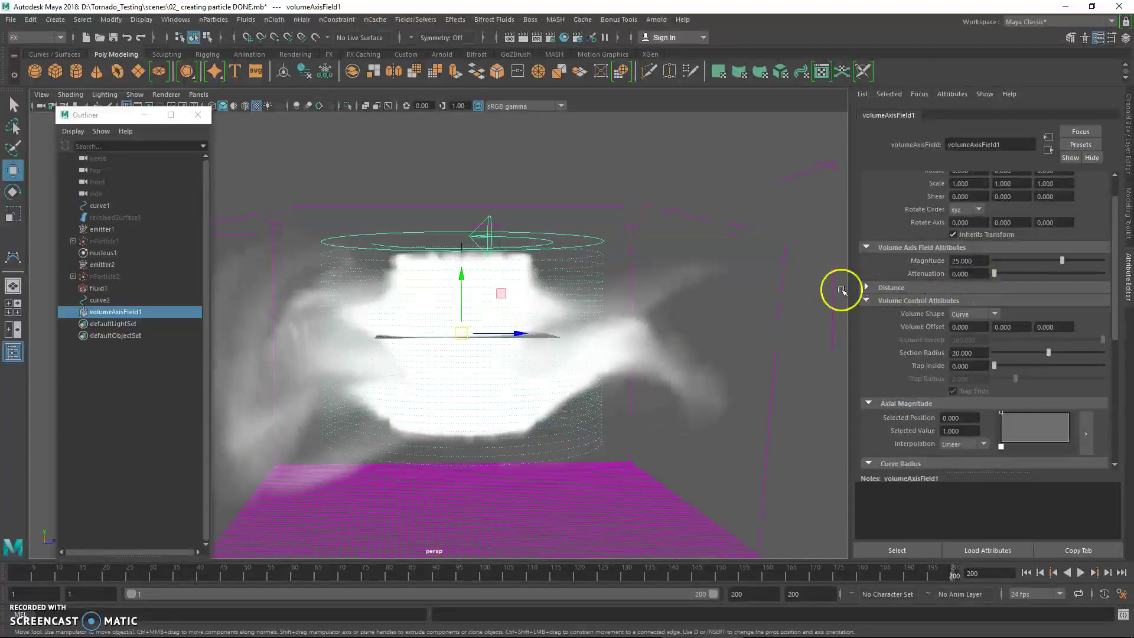
{"action": "left_click", "coordinate": [965, 261]}
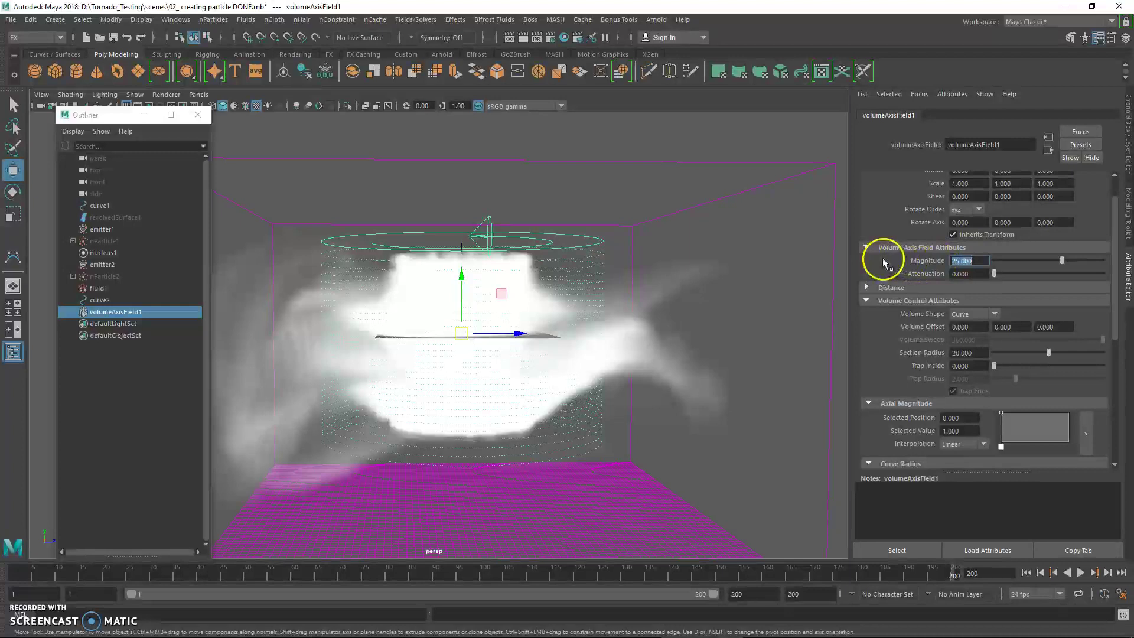
{"action": "left_click", "coordinate": [372, 21]}
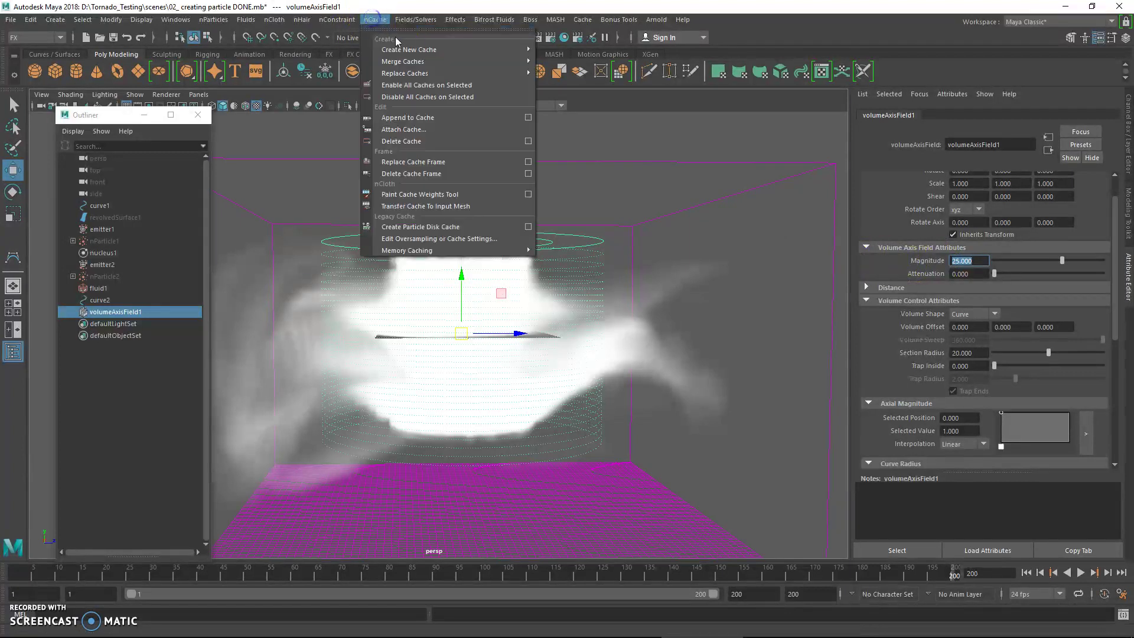
{"action": "left_click", "coordinate": [435, 49]}
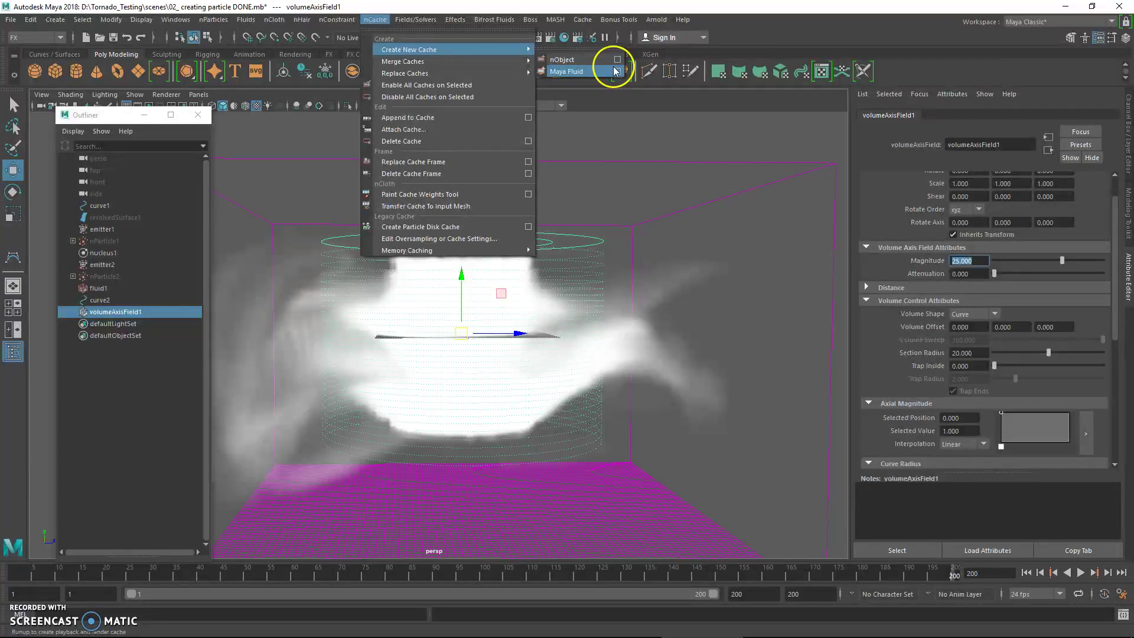
{"action": "left_click", "coordinate": [615, 71]}
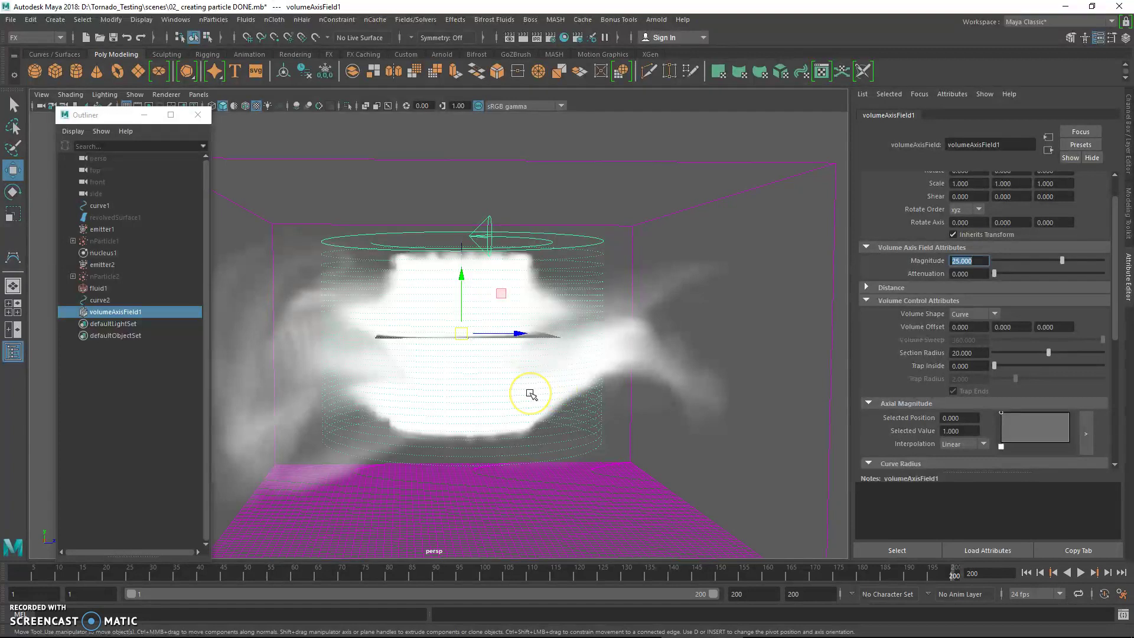
Select fluid1 and raise its Density Scale to 2
{"action": "left_click", "coordinate": [152, 288]}
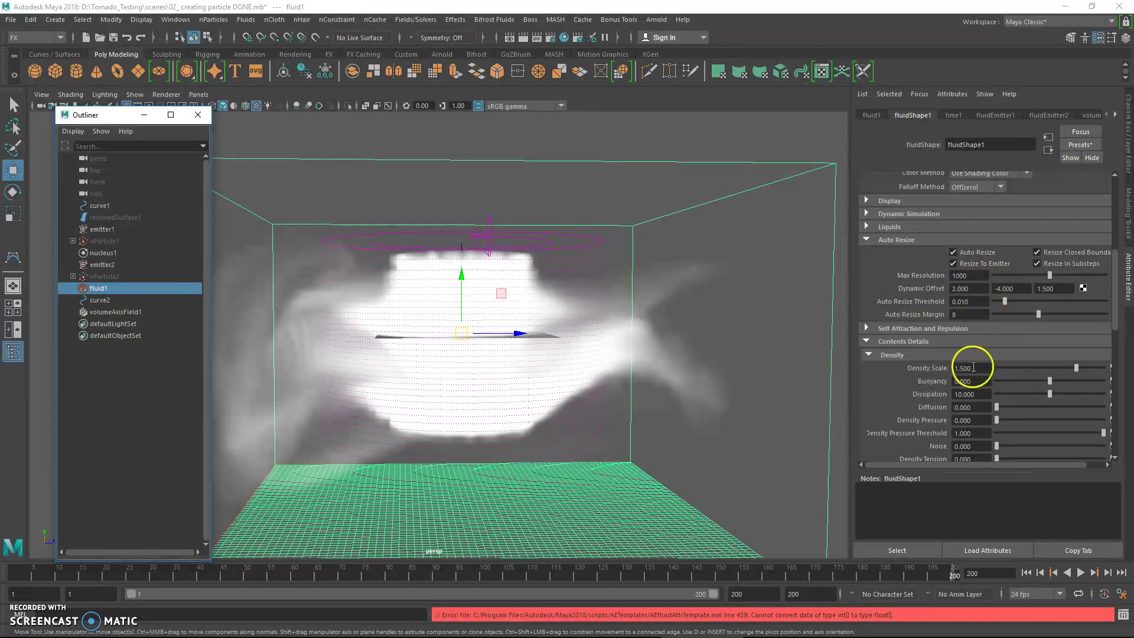
{"action": "left_click", "coordinate": [376, 24]}
{"action": "mouse_move", "coordinate": [526, 50]}
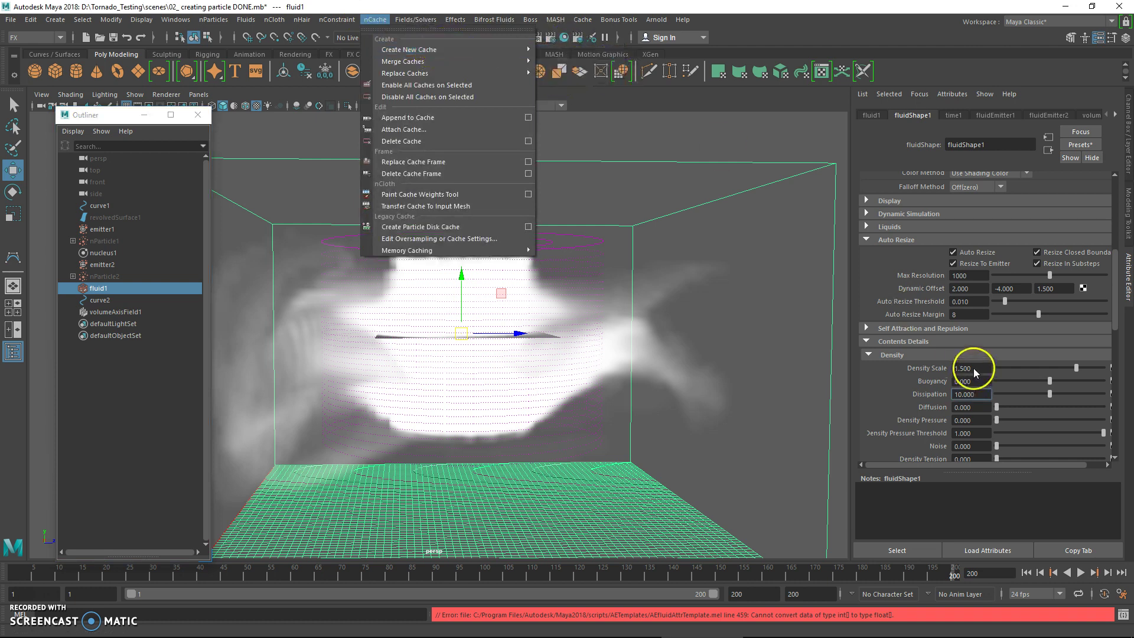
{"action": "left_click_drag", "start_coordinate": [1073, 368], "coordinate": [1104, 368]}
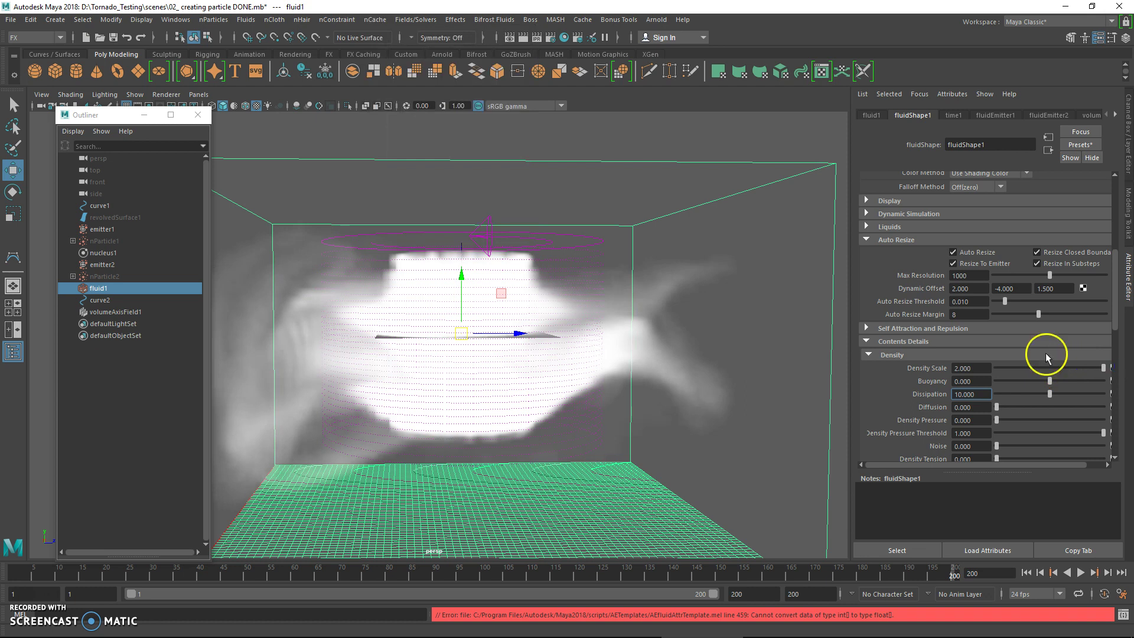
Create another Maya Fluid nCache for fluid1 in D:/Tornado_Testing/cache/nCache/fluid/ Fluid_03, with the cache name fluidShape3
{"action": "left_click", "coordinate": [415, 19]}
{"action": "left_click", "coordinate": [376, 19]}
{"action": "mouse_move", "coordinate": [456, 49]}
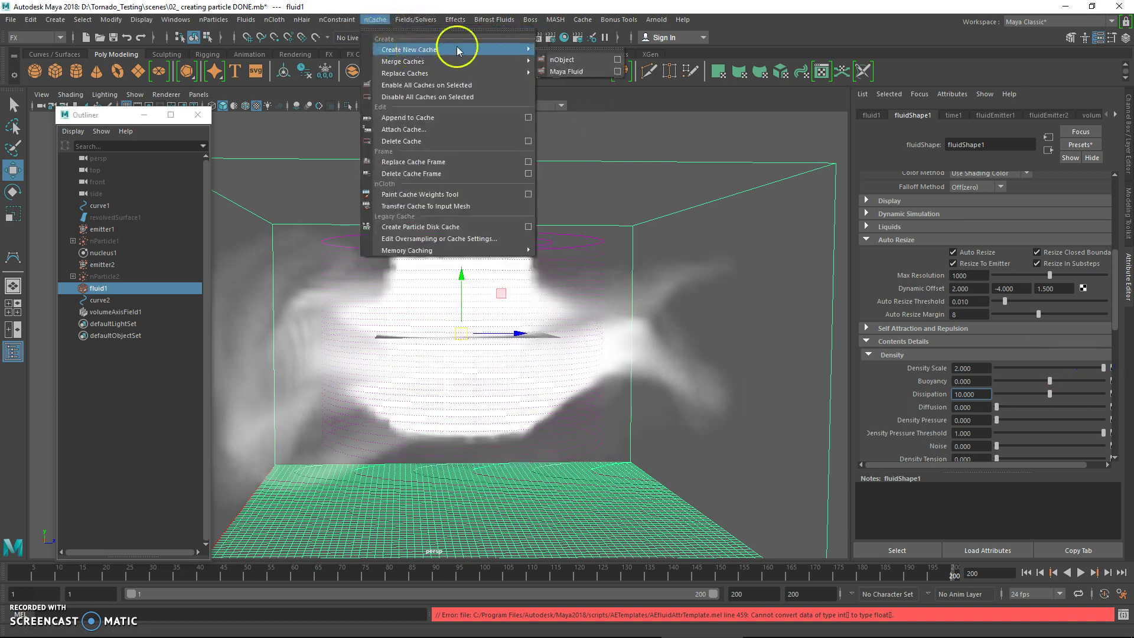
{"action": "left_click", "coordinate": [618, 71]}
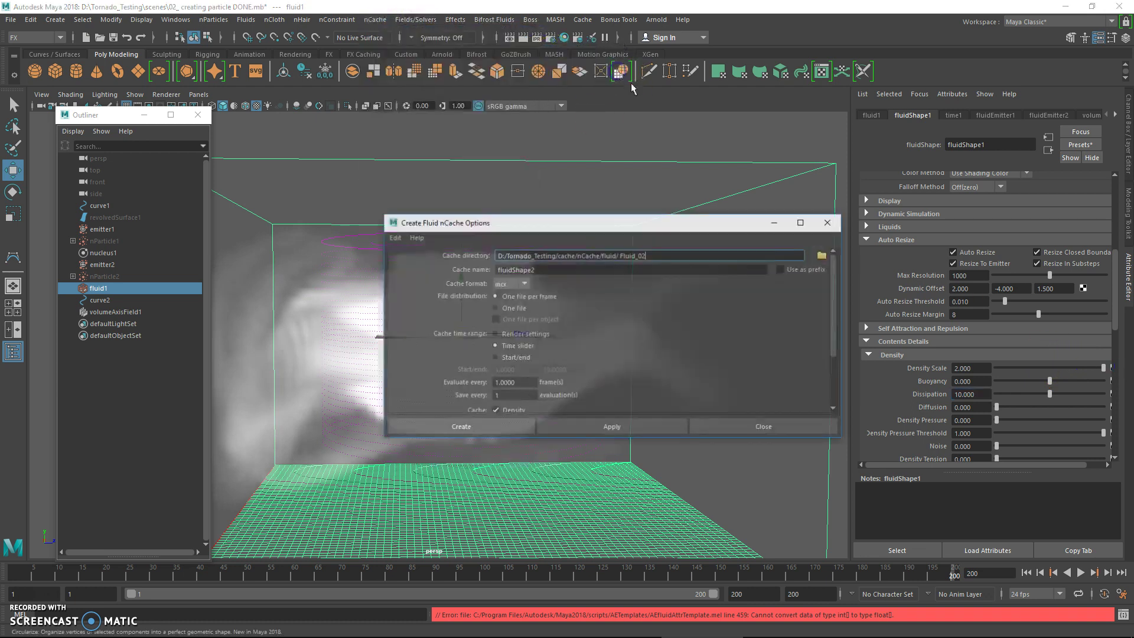
{"action": "key", "text": "Tab"}
{"action": "left_click", "coordinate": [683, 269]}
{"action": "key", "text": "BackSpace"}
{"action": "type", "text": "3"}
{"action": "left_click", "coordinate": [609, 426]}
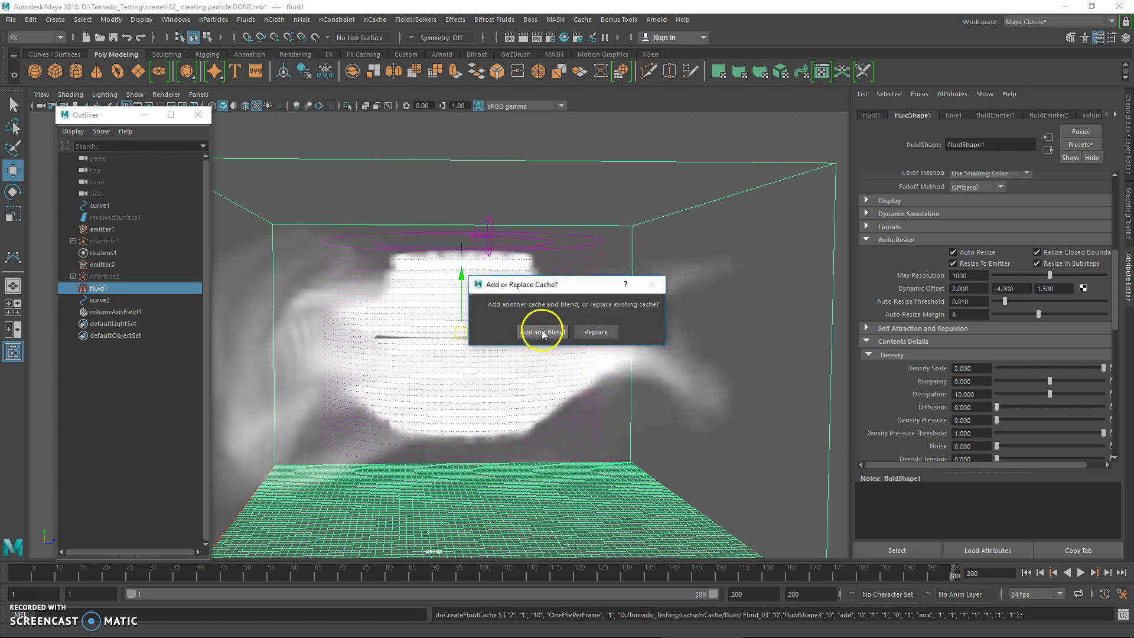